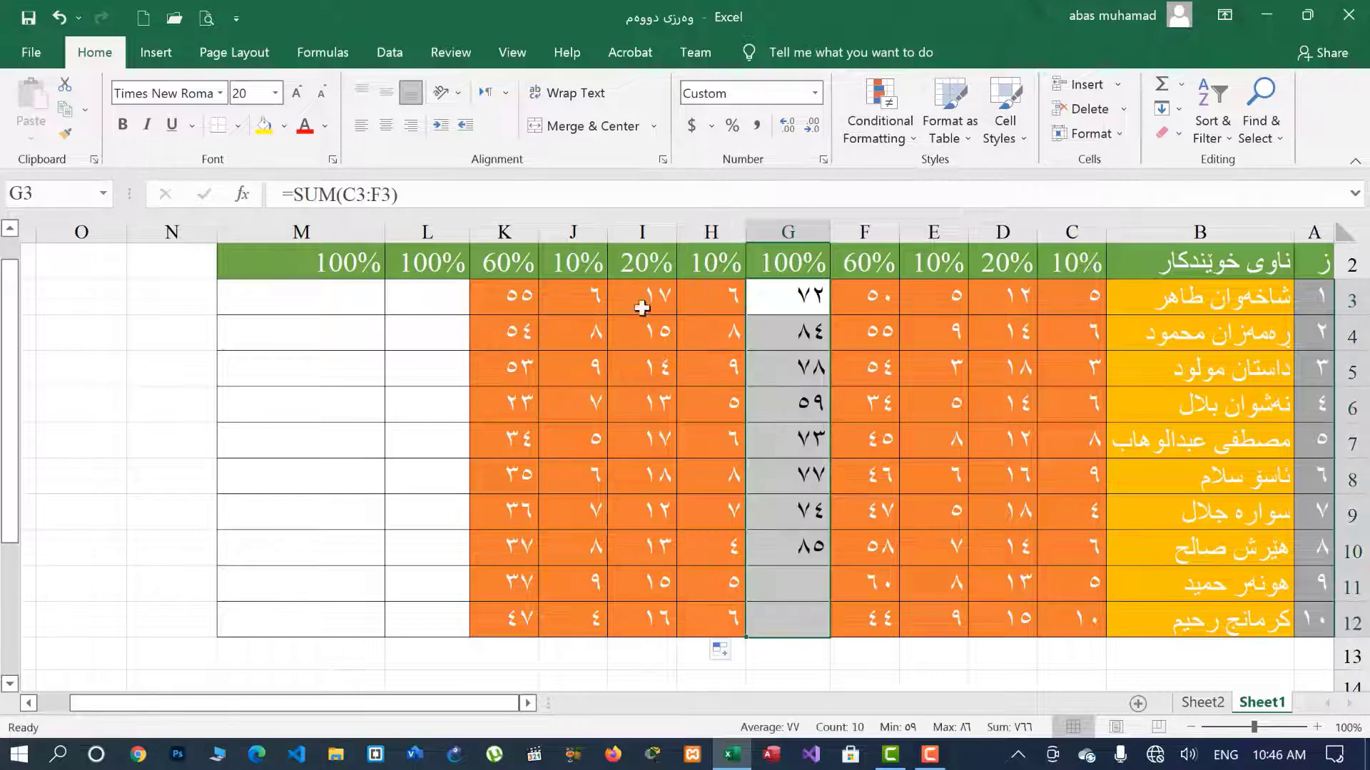
Total H3:K3 with SUM in cell L3 and fill the formula down through L12.
{"action": "left_click", "coordinate": [429, 294]}
{"action": "type", "text": "=sum("}
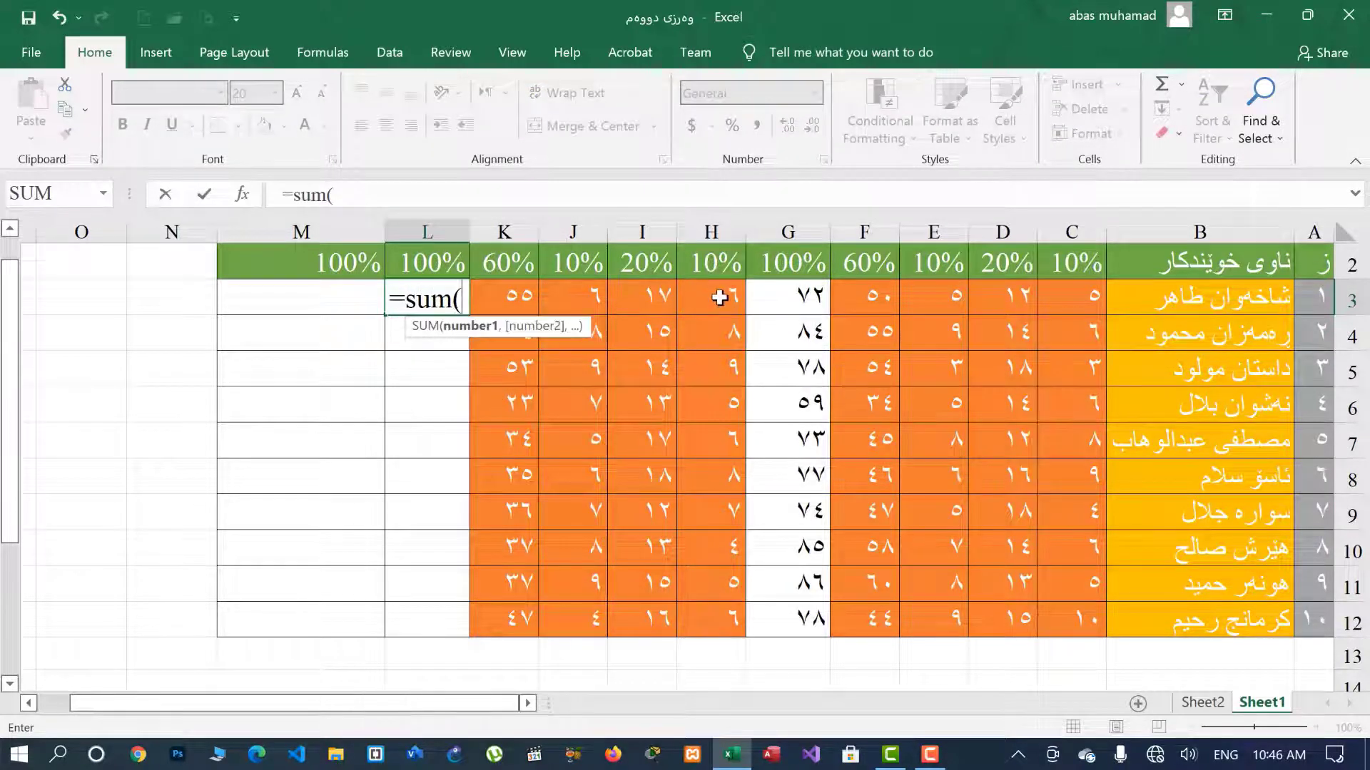
{"action": "left_click_drag", "start_coordinate": [717, 297], "coordinate": [525, 299]}
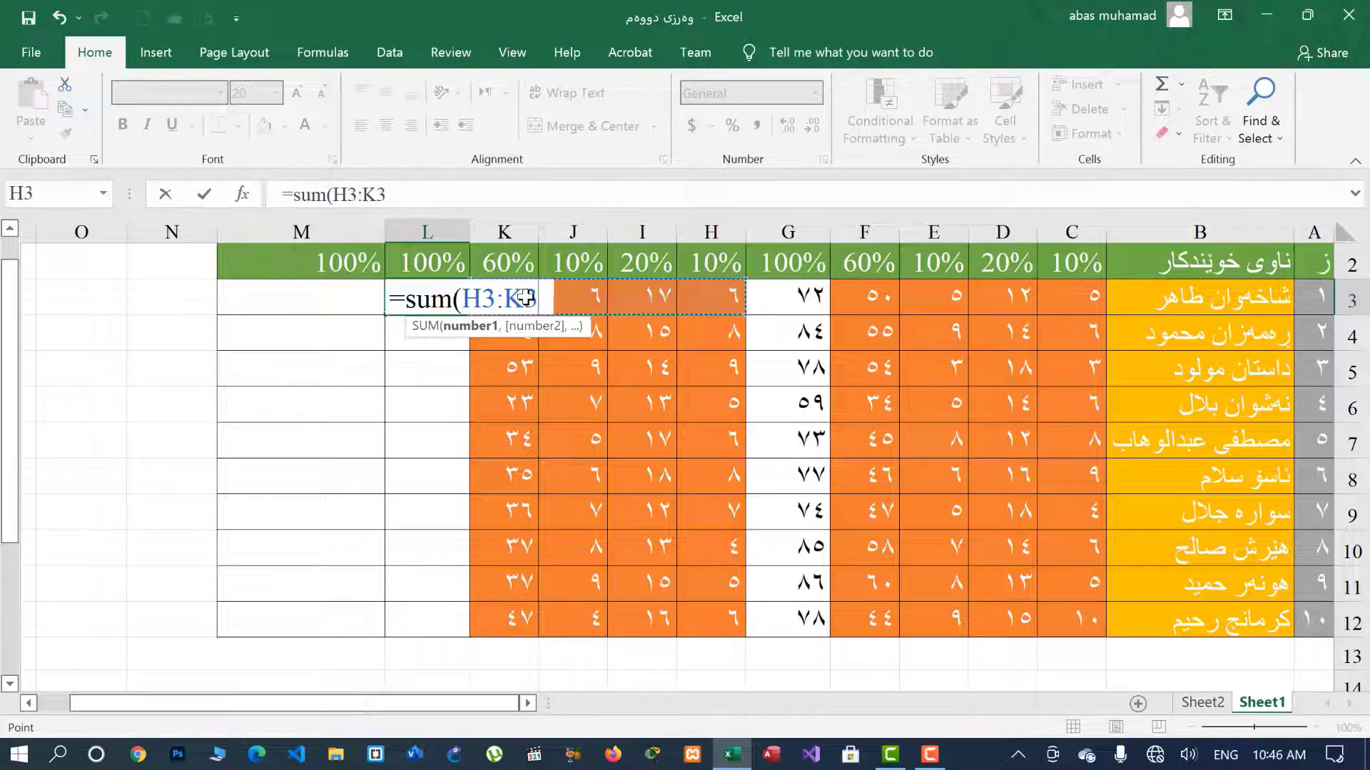
{"action": "key", "text": "Return"}
{"action": "left_click", "coordinate": [425, 282]}
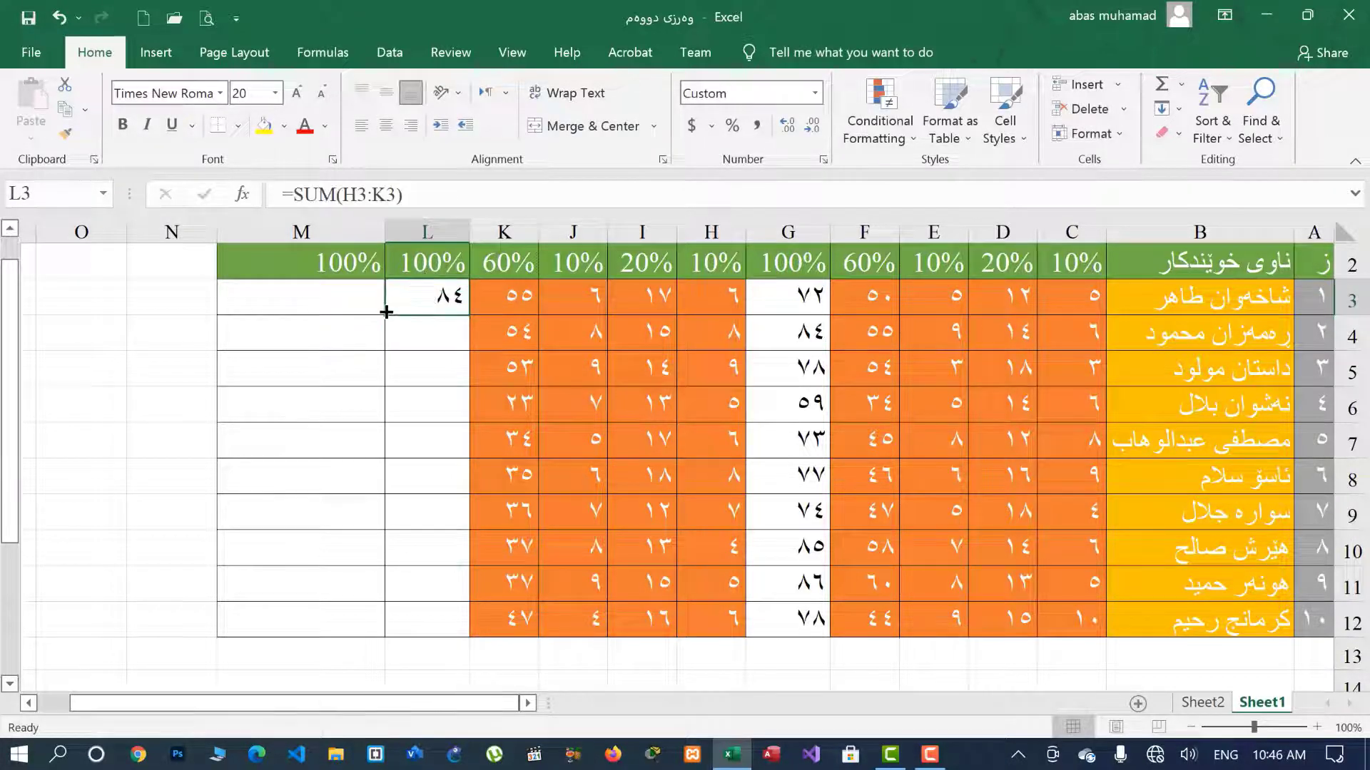
{"action": "double_click", "coordinate": [384, 311]}
Average G3 and L3 in cell M3 with AVERAGE and fill the formula down through M12.
{"action": "left_click", "coordinate": [267, 297]}
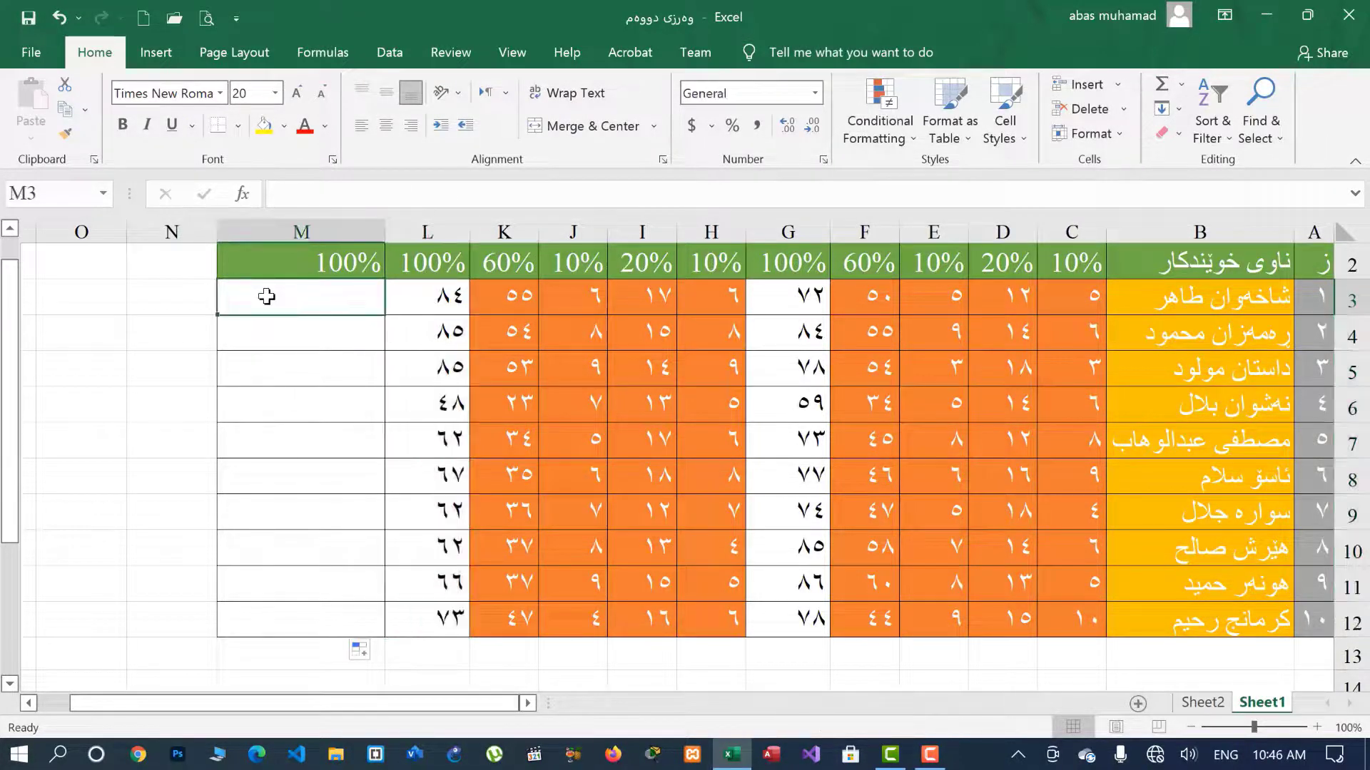
{"action": "type", "text": "=average"}
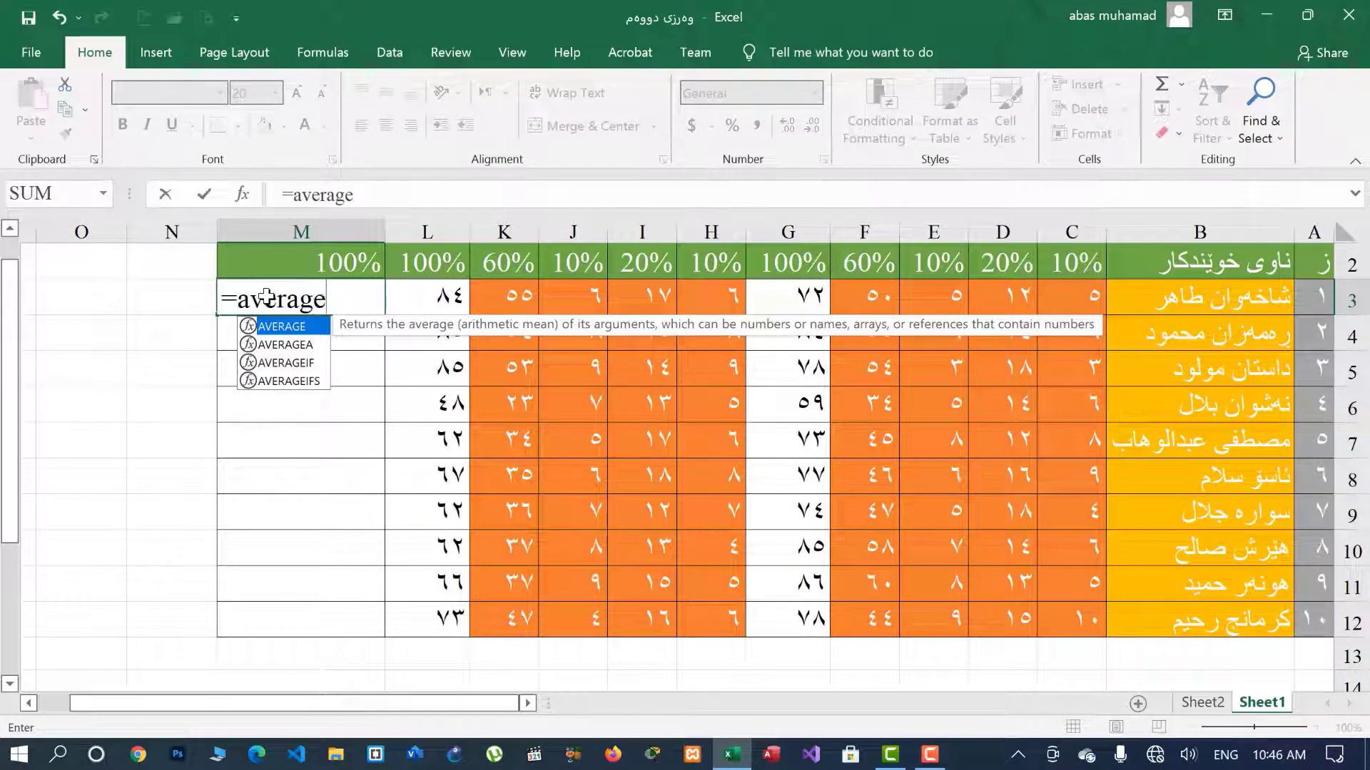
{"action": "type", "text": "("}
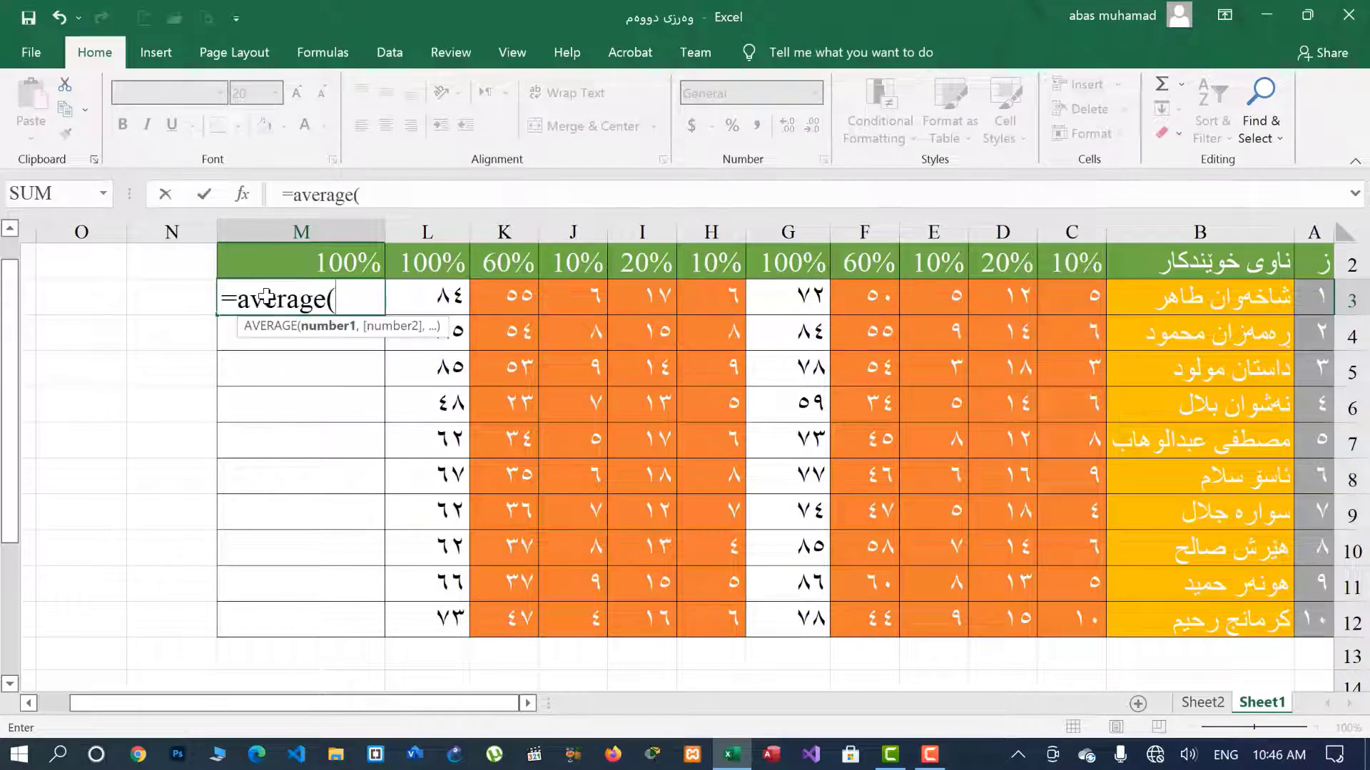
{"action": "left_click", "coordinate": [787, 297]}
{"action": "type", "text": ","}
{"action": "left_click", "coordinate": [428, 297]}
{"action": "type", "text": ","}
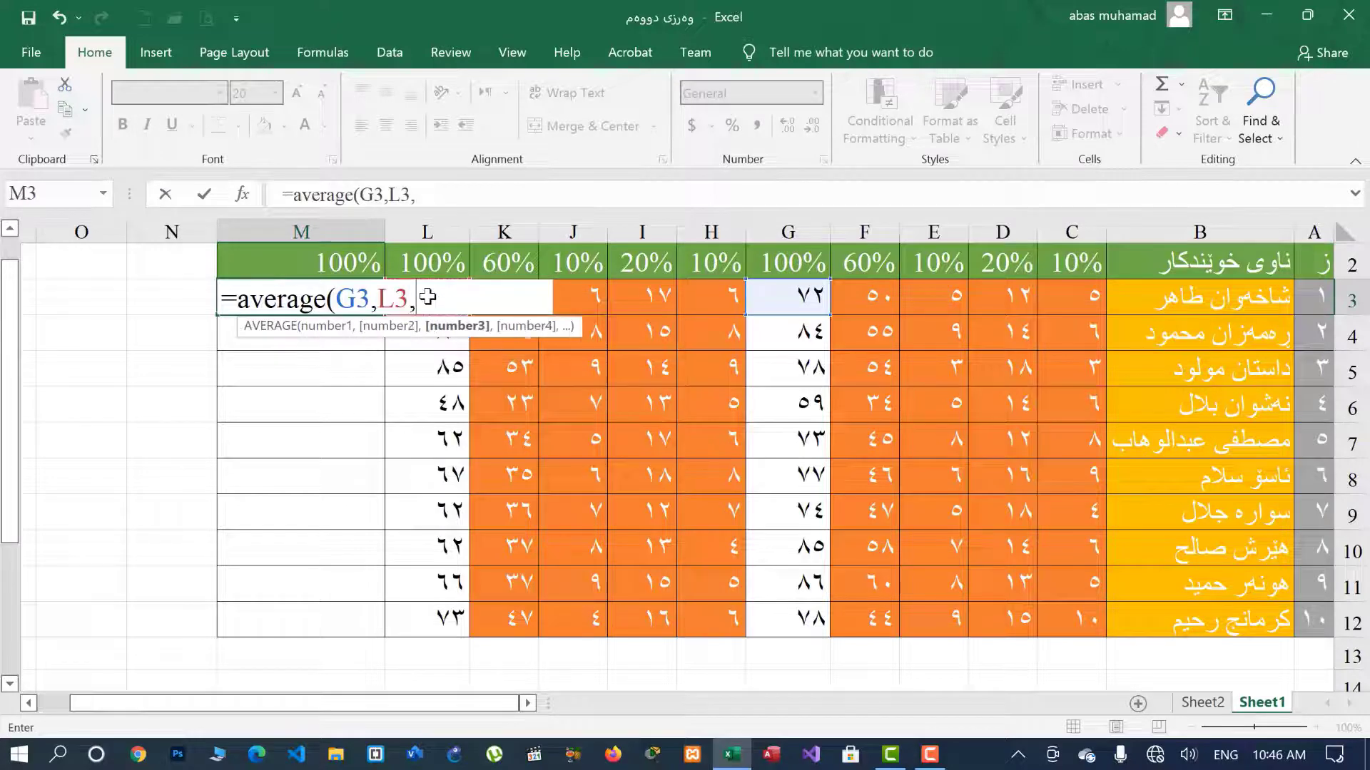
{"action": "key", "text": "BackSpace"}
{"action": "type", "text": ")"}
{"action": "key", "text": "Return"}
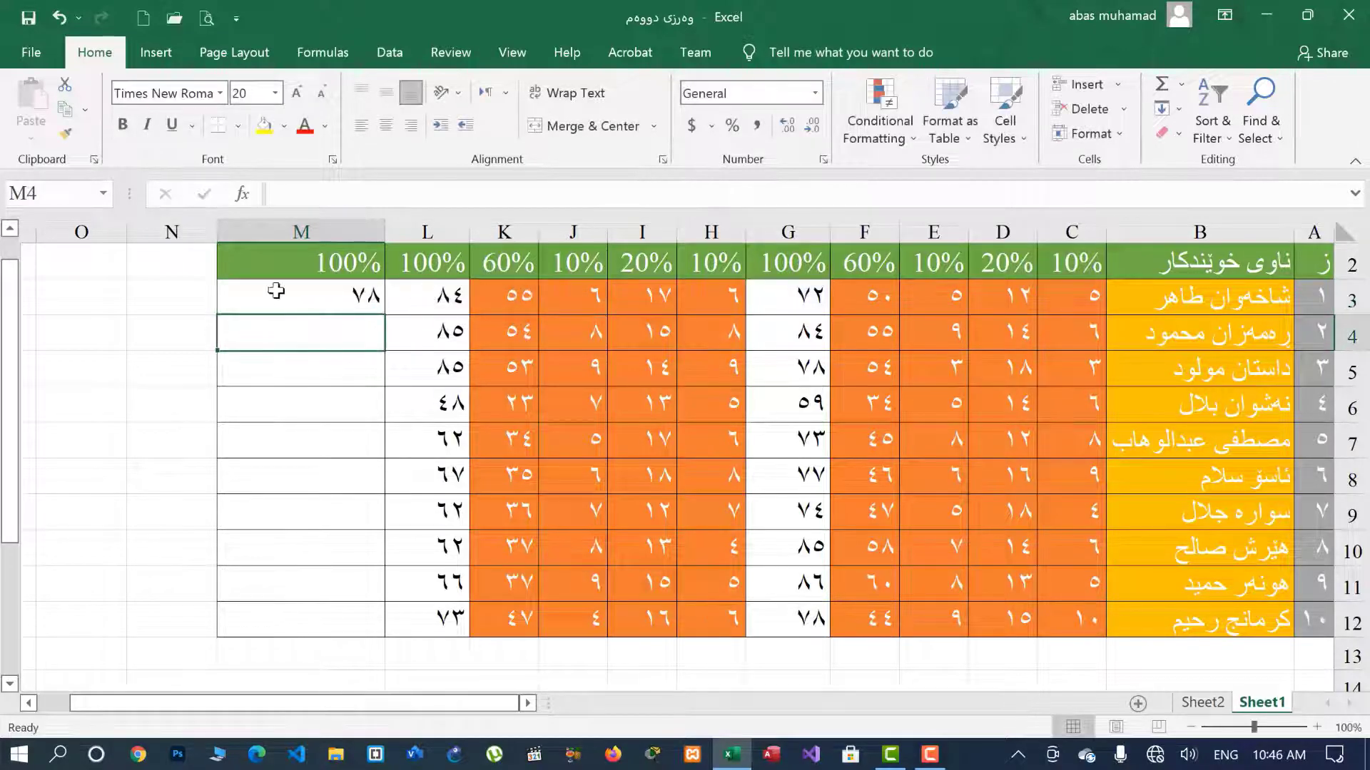
{"action": "left_click", "coordinate": [276, 291]}
{"action": "double_click", "coordinate": [218, 315]}
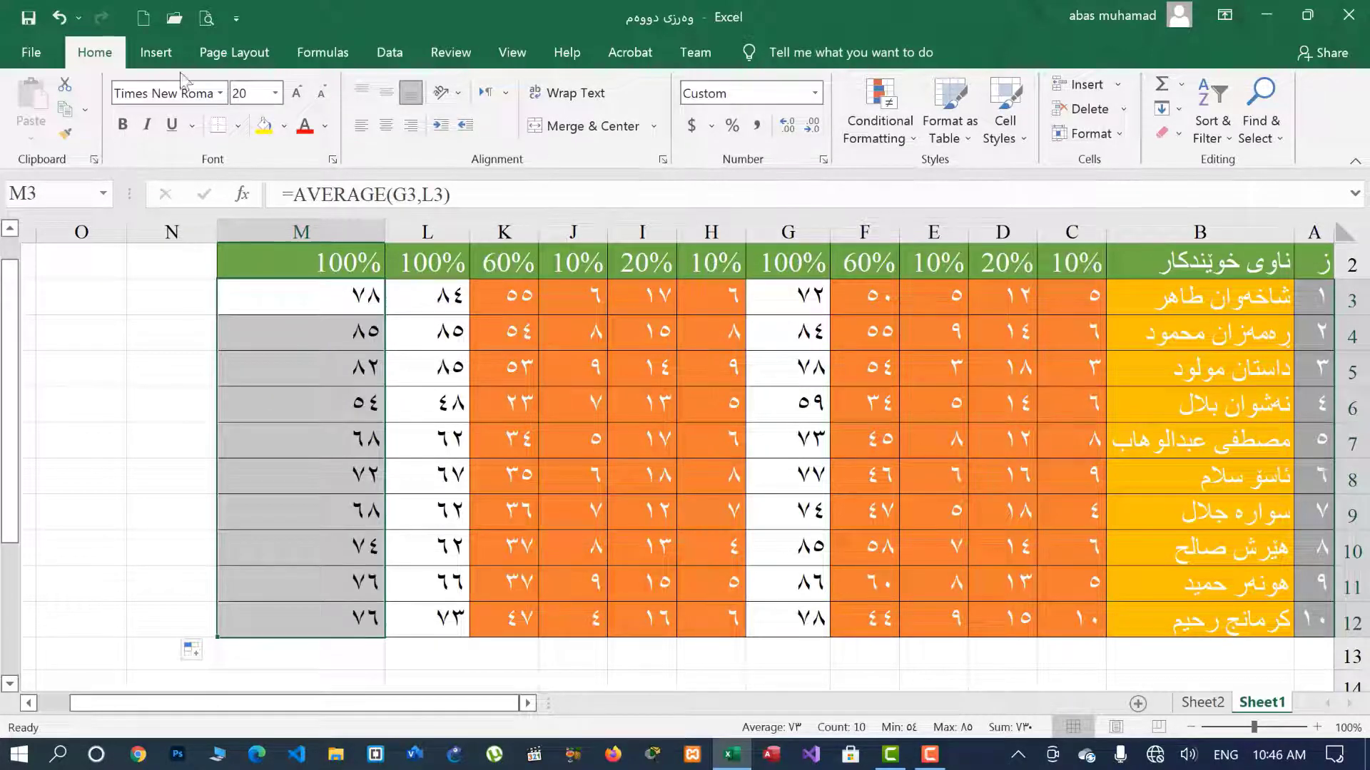
Collapse the ribbon and save the workbook.
{"action": "double_click", "coordinate": [94, 52]}
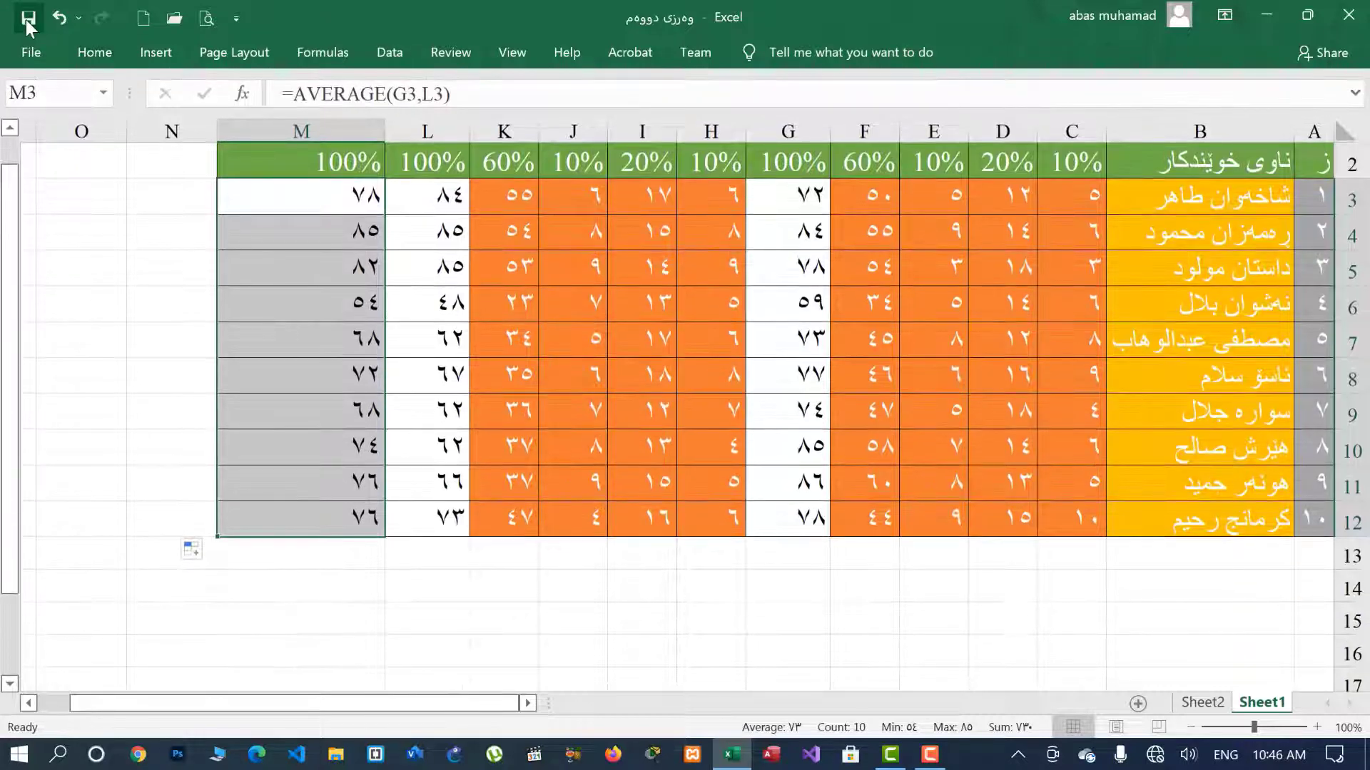
{"action": "left_click", "coordinate": [28, 20]}
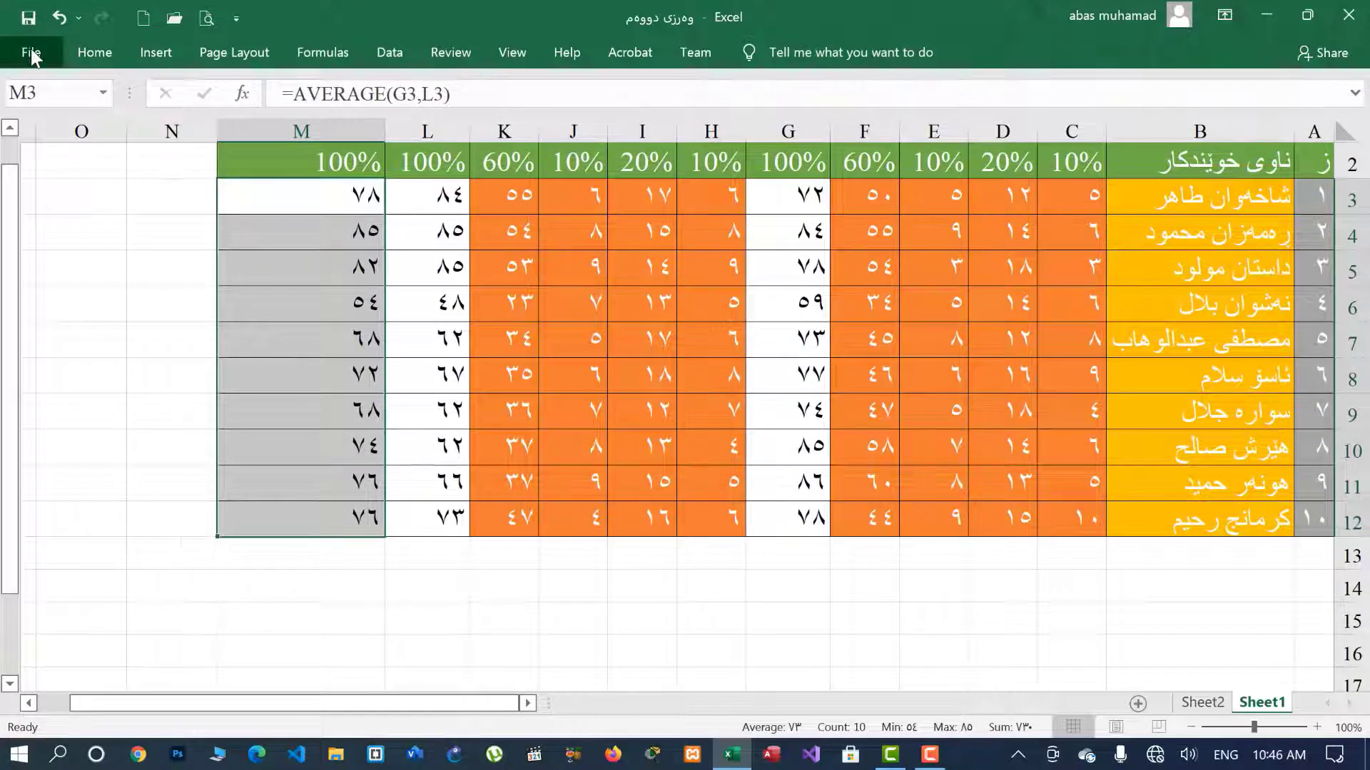
{"action": "left_click", "coordinate": [30, 57]}
{"action": "key", "text": "Escape"}
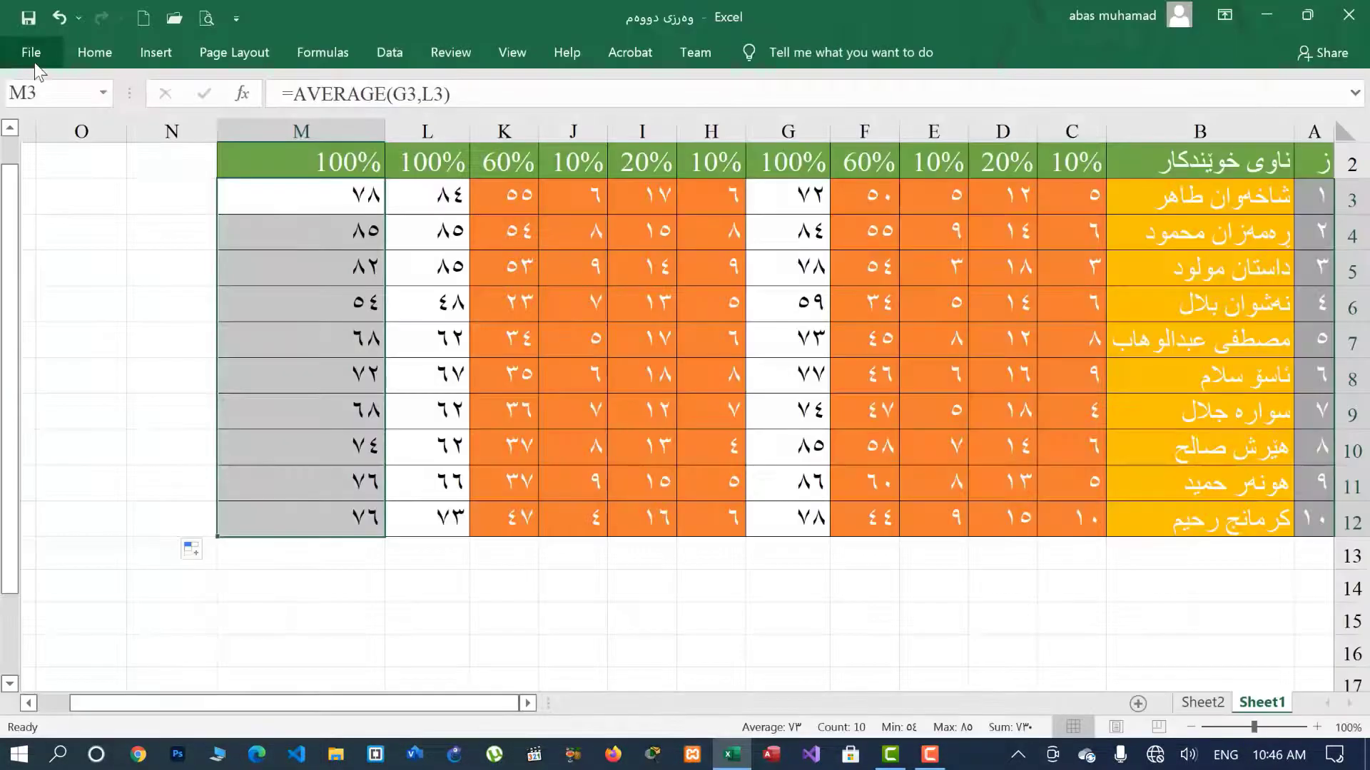
{"action": "double_click", "coordinate": [100, 55]}
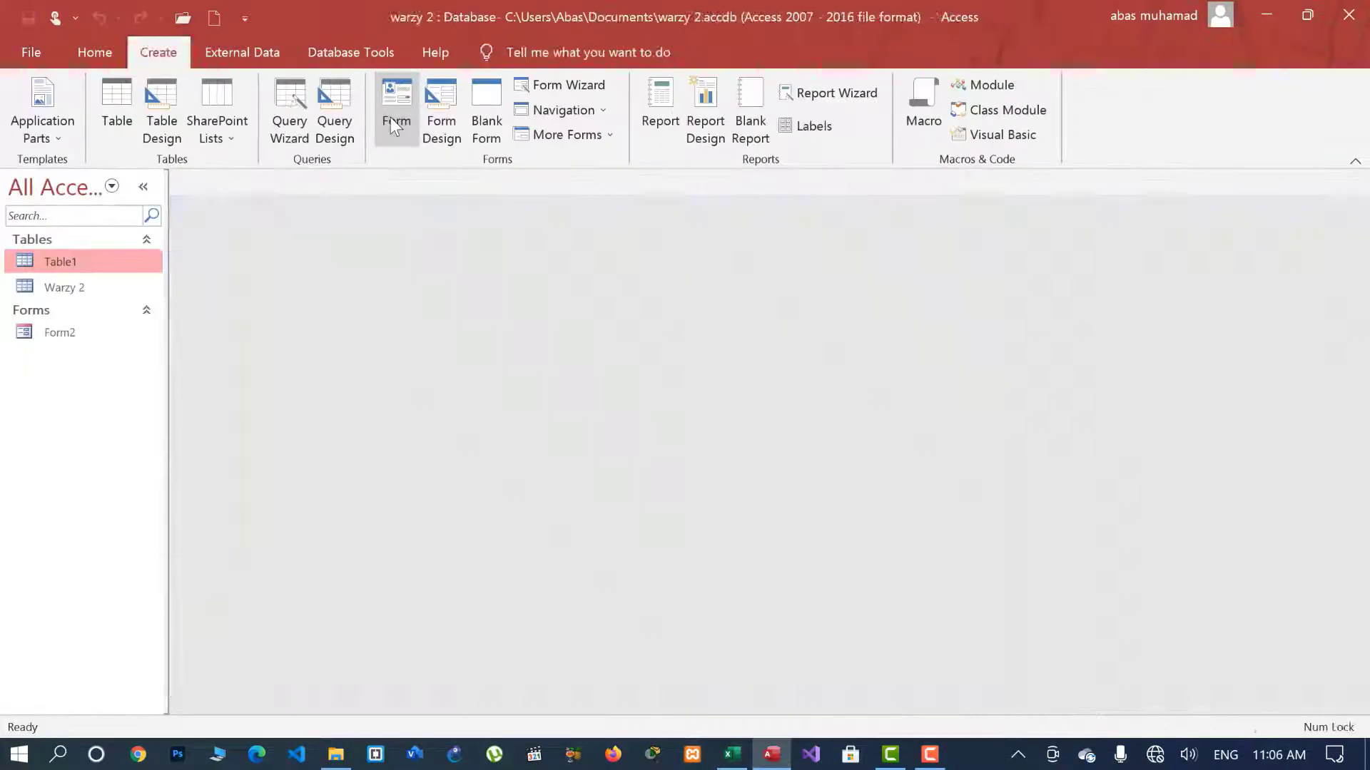
In Access, create a form from Table1 and display it in Form View.
{"action": "left_click", "coordinate": [391, 117]}
{"action": "left_click", "coordinate": [45, 144]}
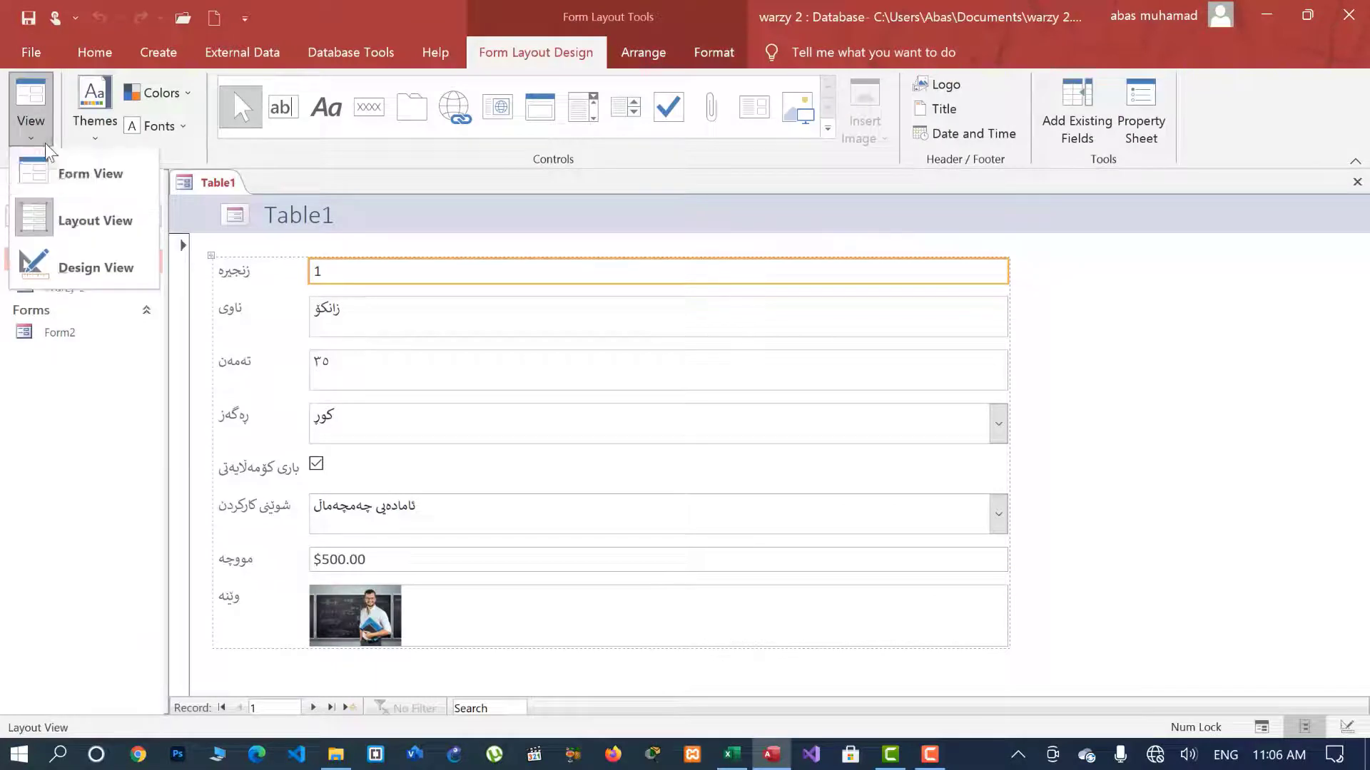
{"action": "left_click", "coordinate": [86, 173]}
{"action": "left_click", "coordinate": [41, 140]}
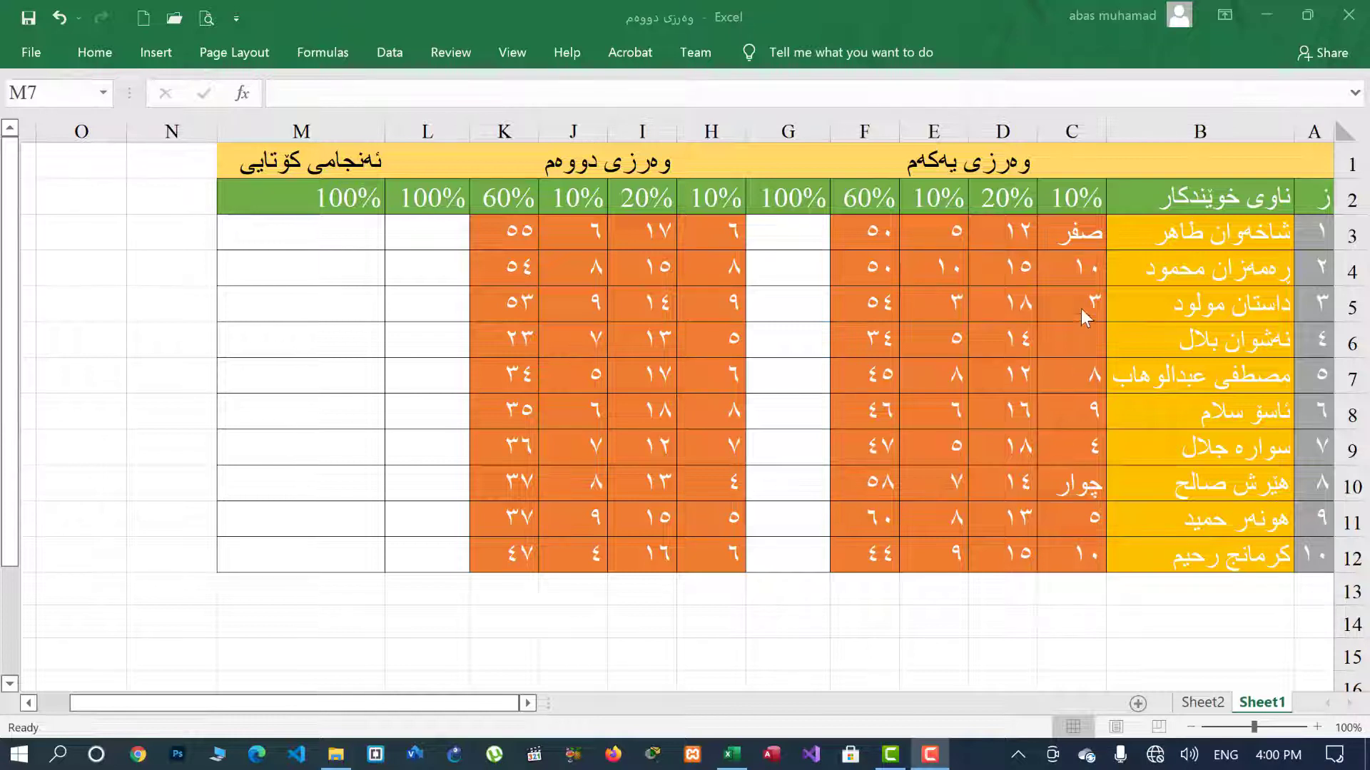
Examine the first-term scores in Excel, comparing the entries in C3:C12 with those in D3:D12.
{"action": "left_click_drag", "start_coordinate": [1066, 243], "coordinate": [1076, 550]}
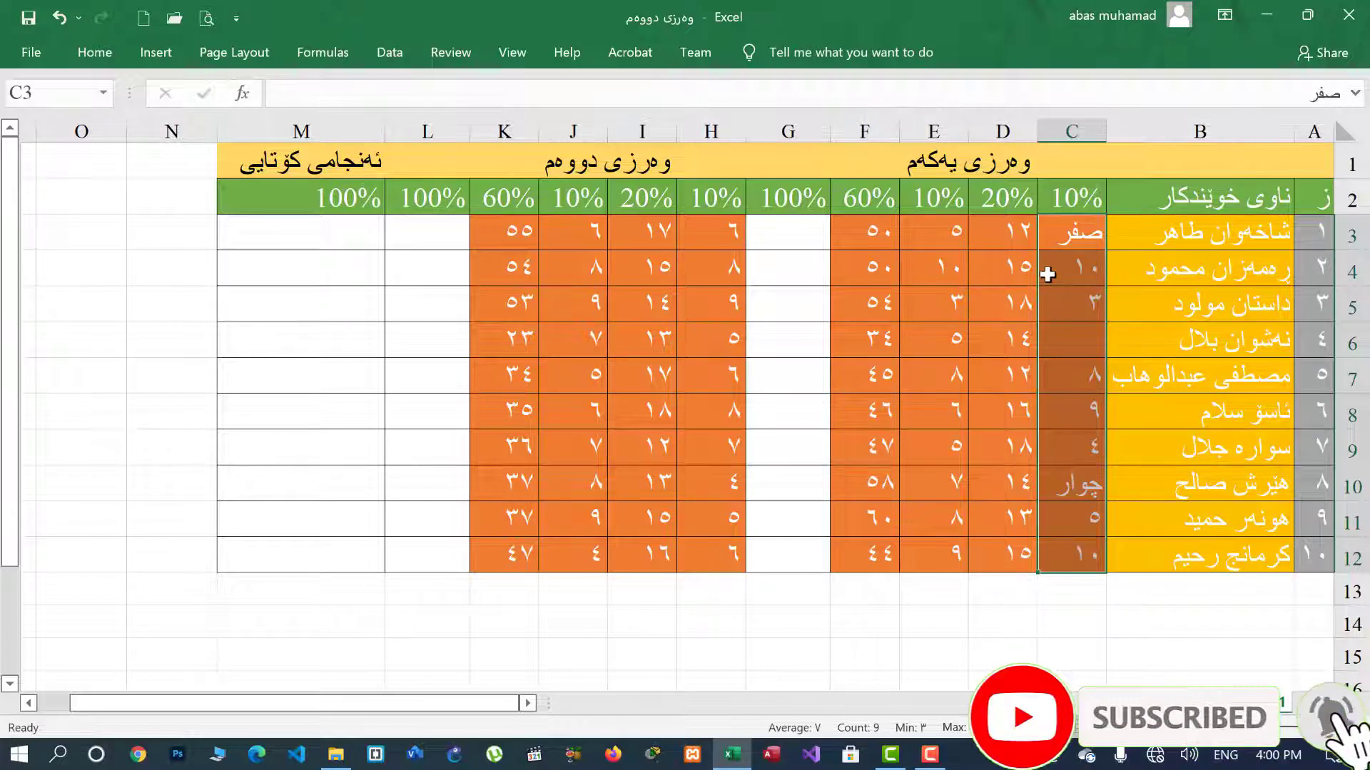
{"action": "left_click_drag", "start_coordinate": [999, 230], "coordinate": [999, 546]}
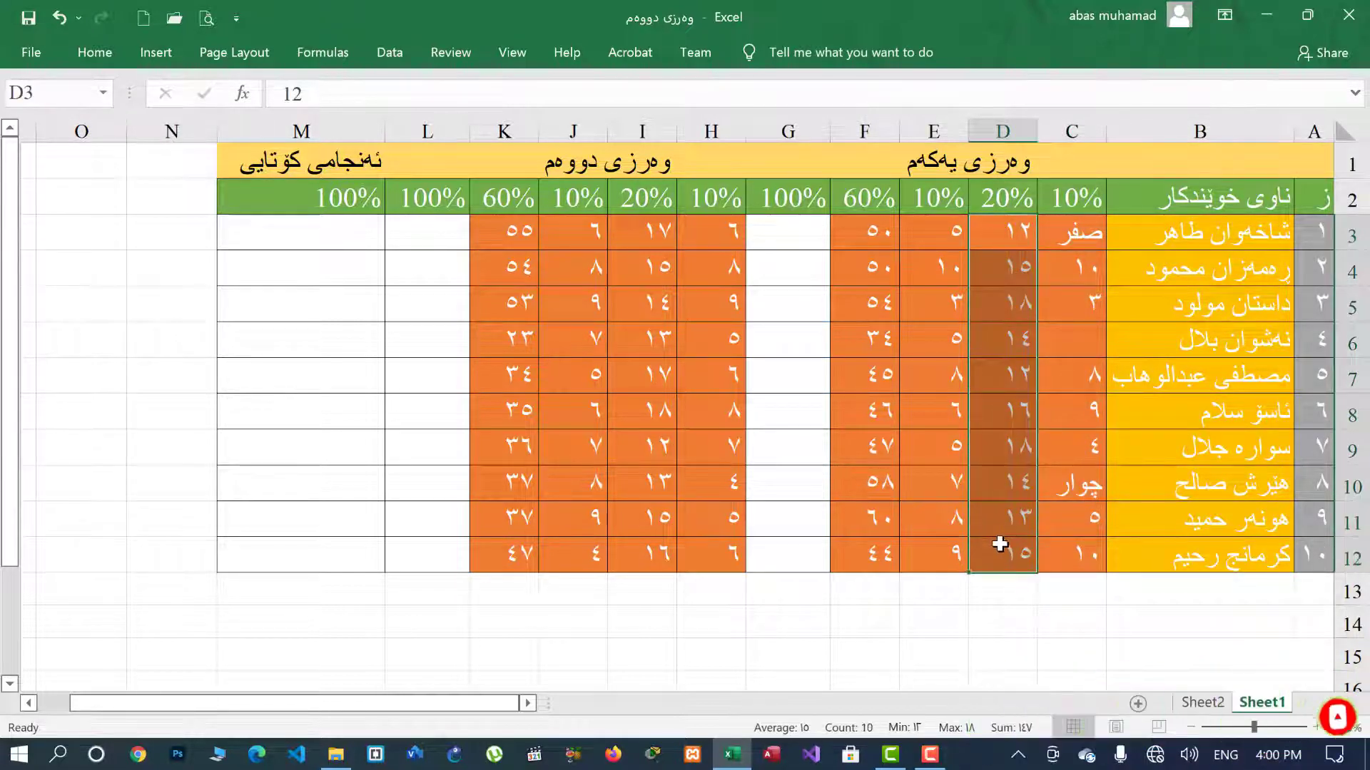
{"action": "left_click", "coordinate": [1001, 590]}
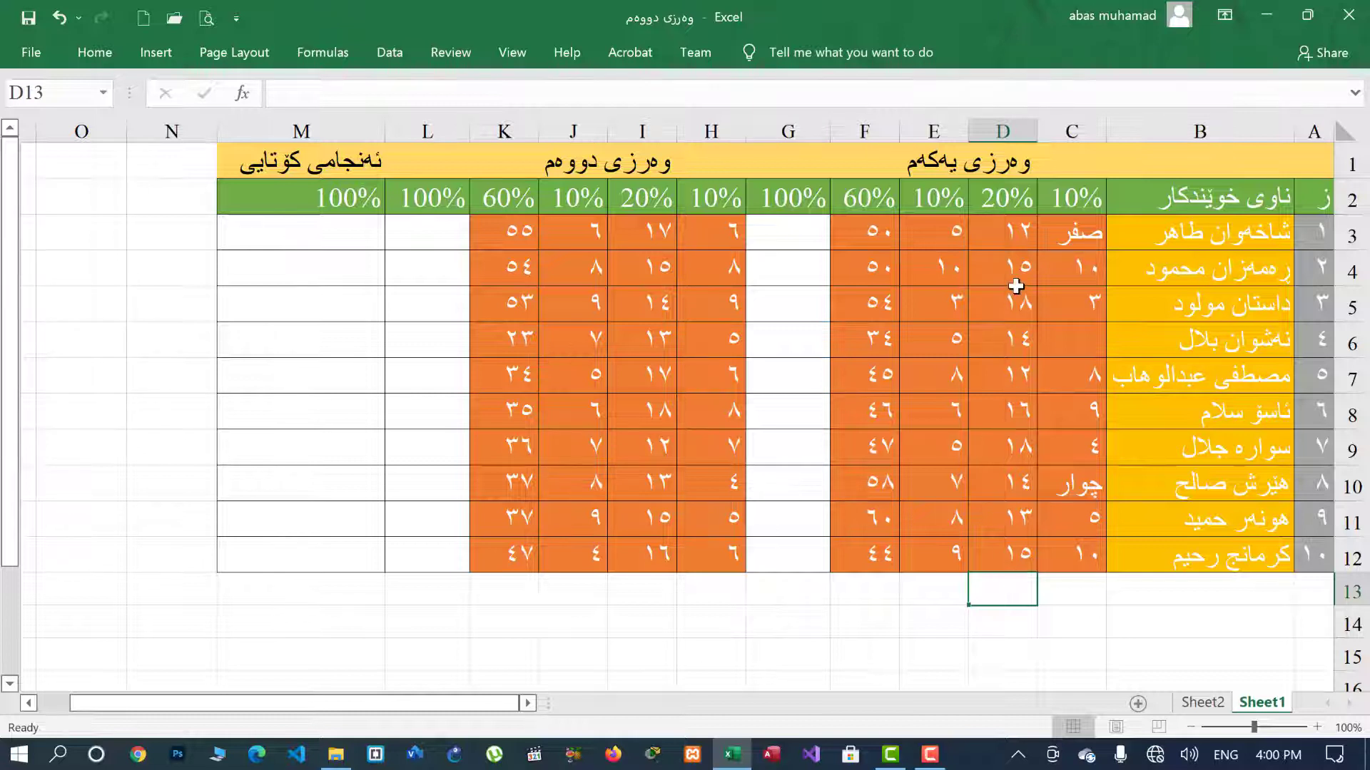
{"action": "left_click_drag", "start_coordinate": [995, 217], "coordinate": [994, 544]}
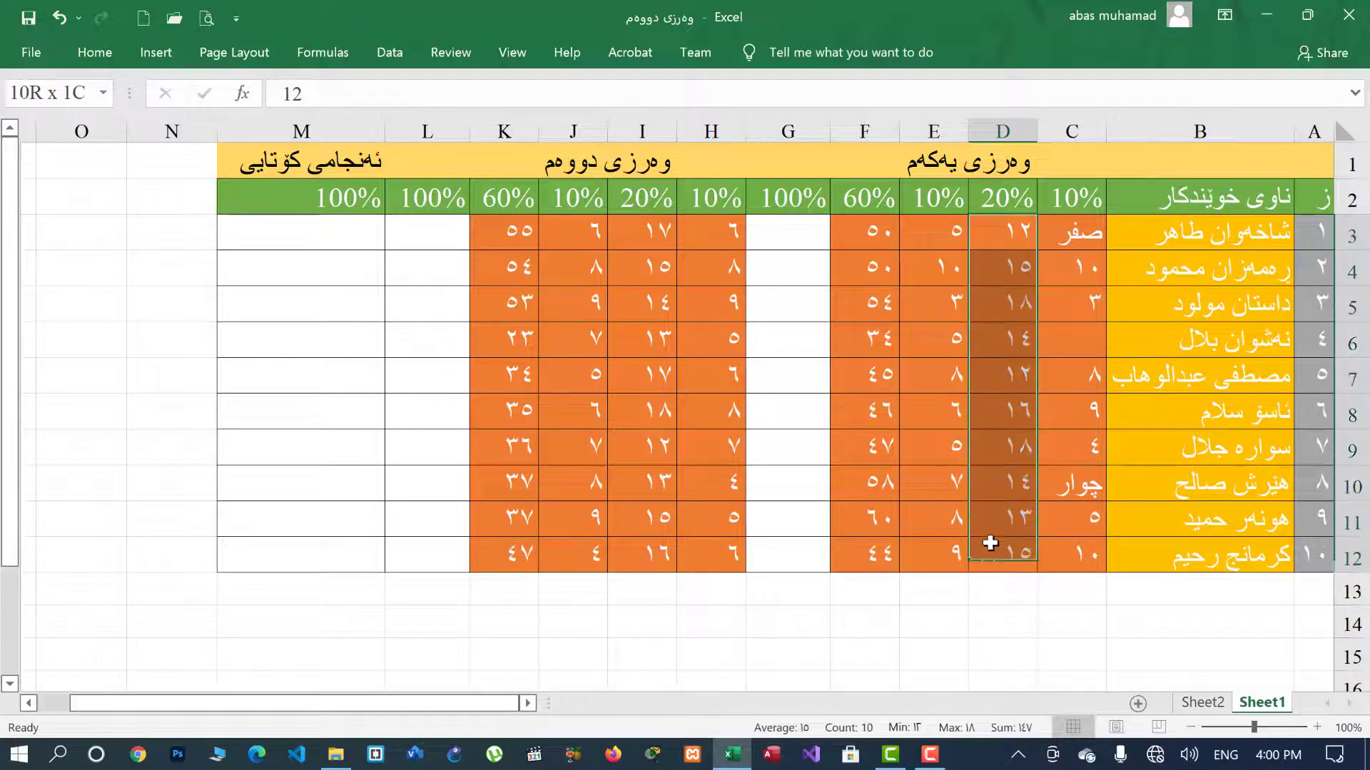
{"action": "left_click", "coordinate": [995, 597]}
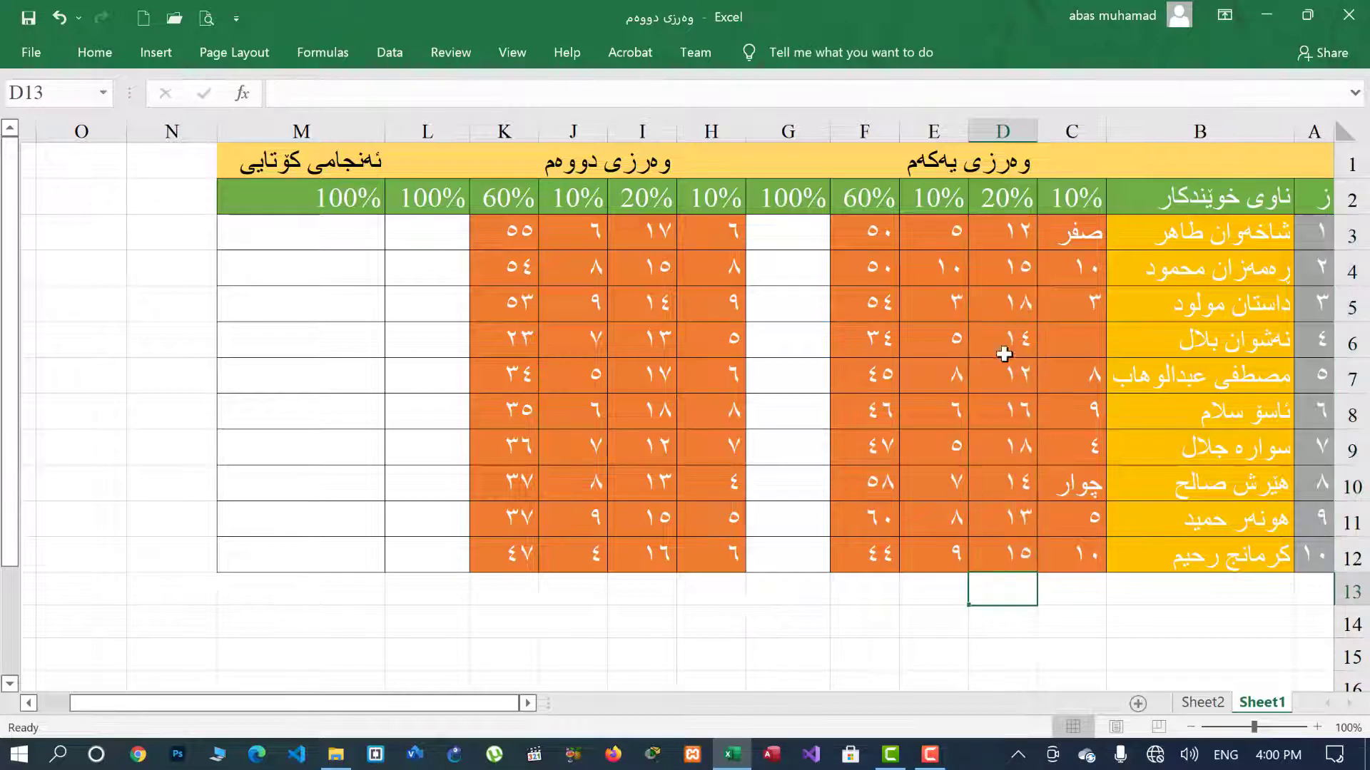
{"action": "left_click_drag", "start_coordinate": [1002, 227], "coordinate": [1018, 546]}
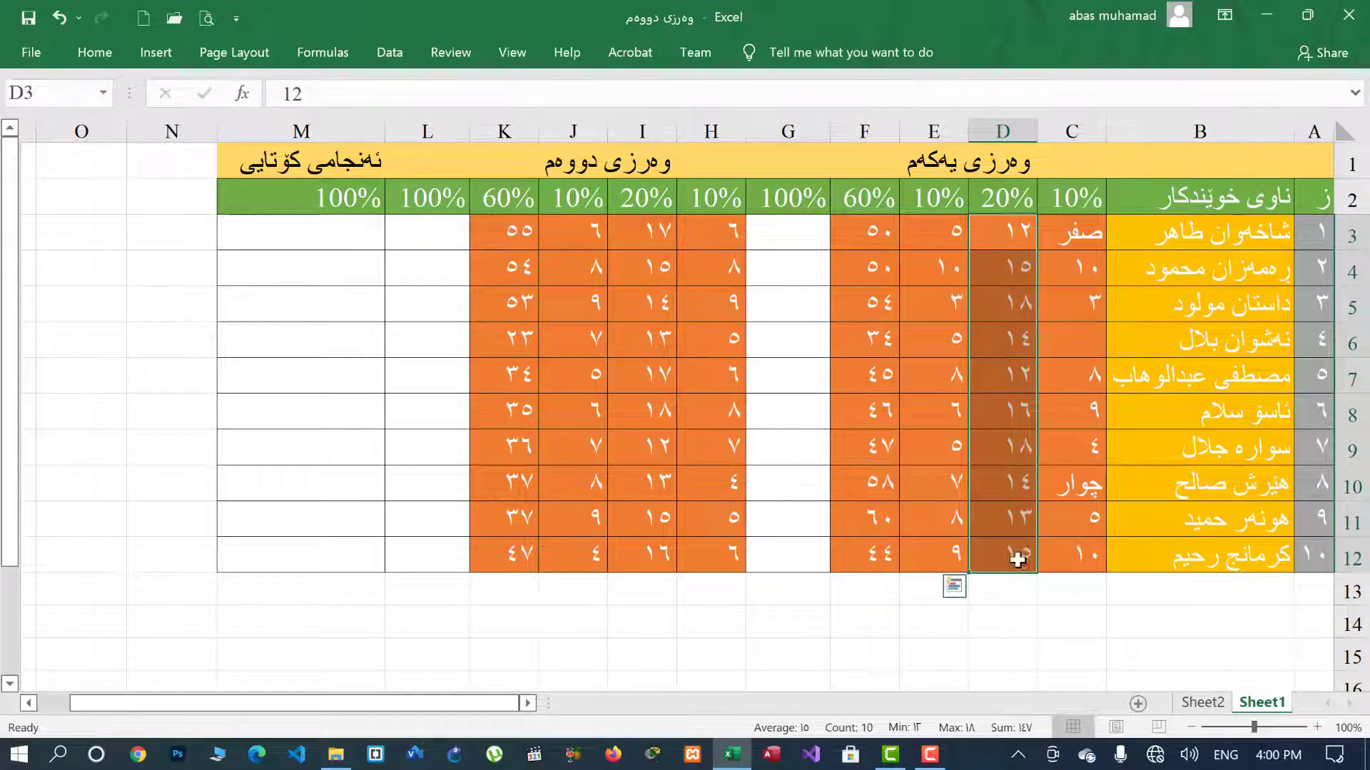
Enter the formula =COUNT(D3:D12) in cell D13 to count the numeric scores above it.
{"action": "left_click", "coordinate": [1014, 594]}
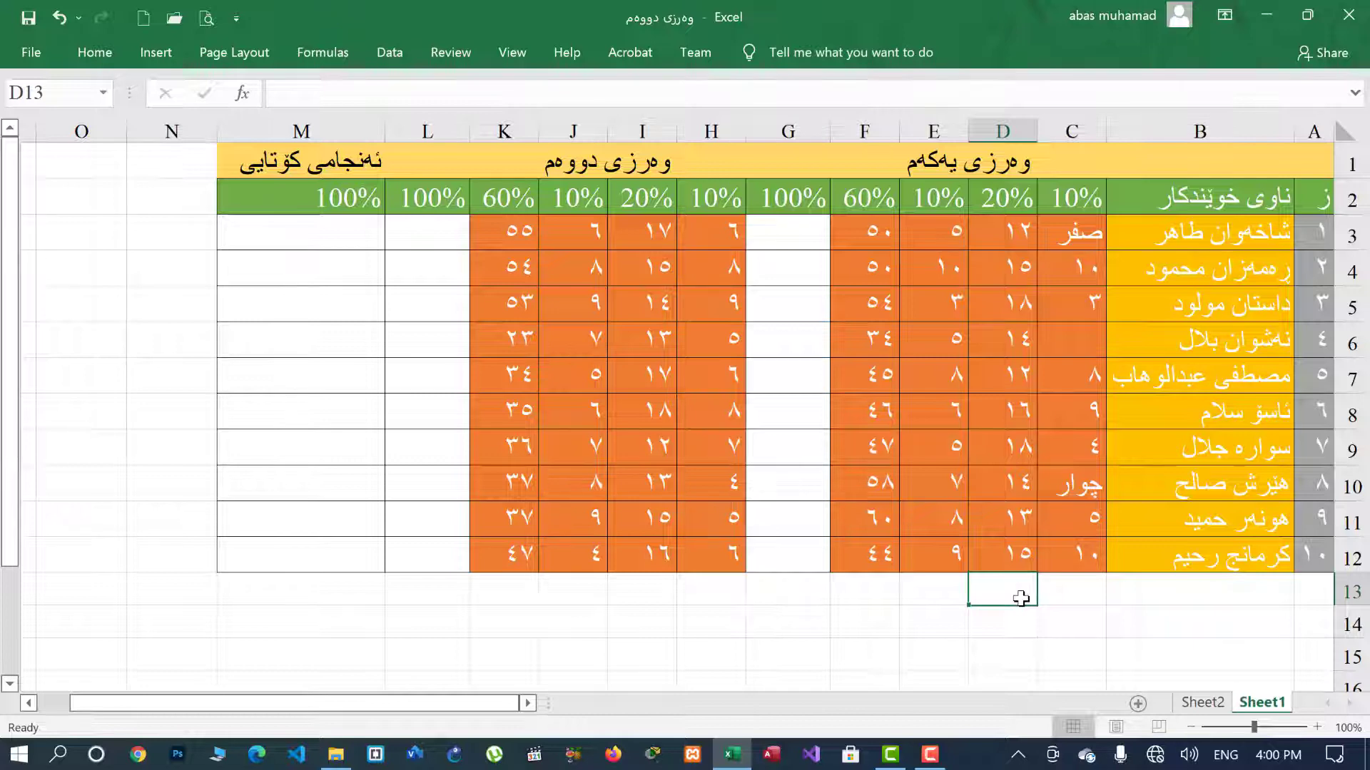
{"action": "type", "text": "="}
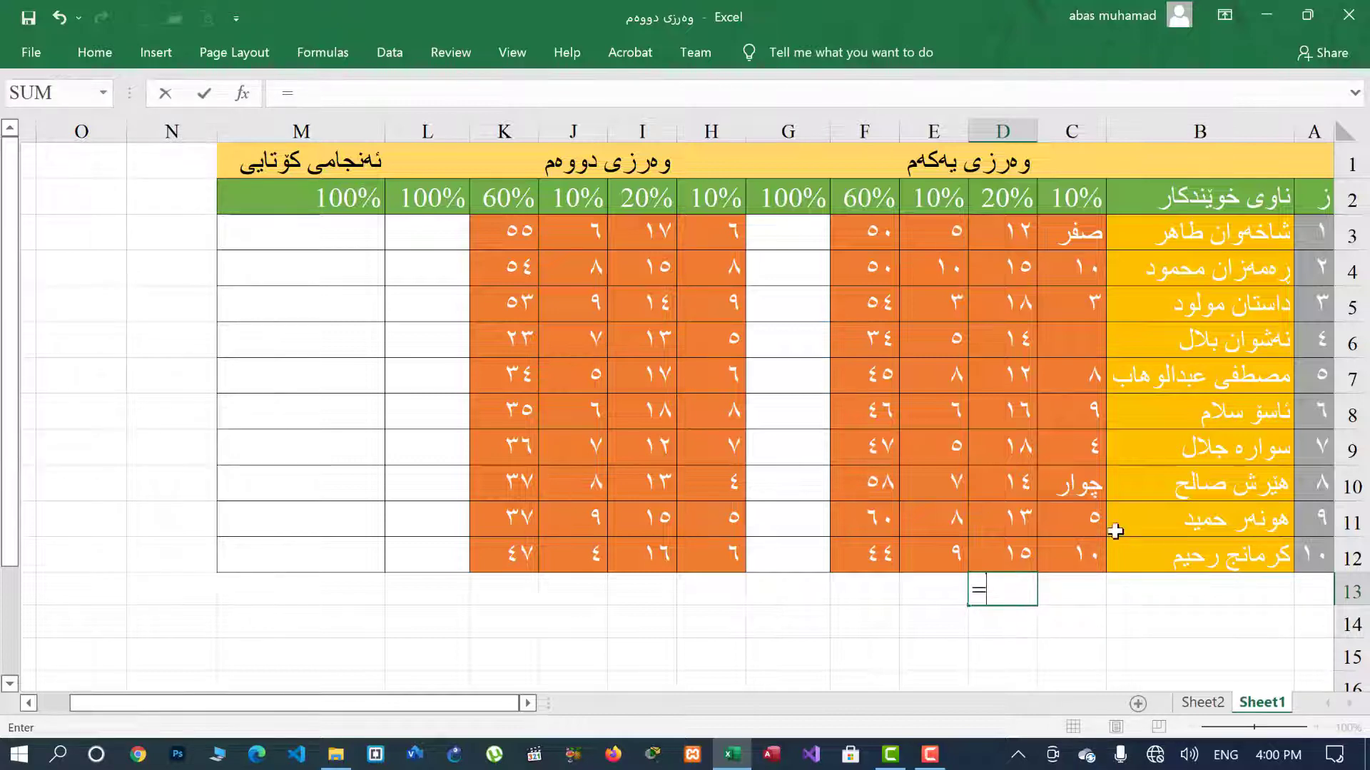
{"action": "type", "text": "count"}
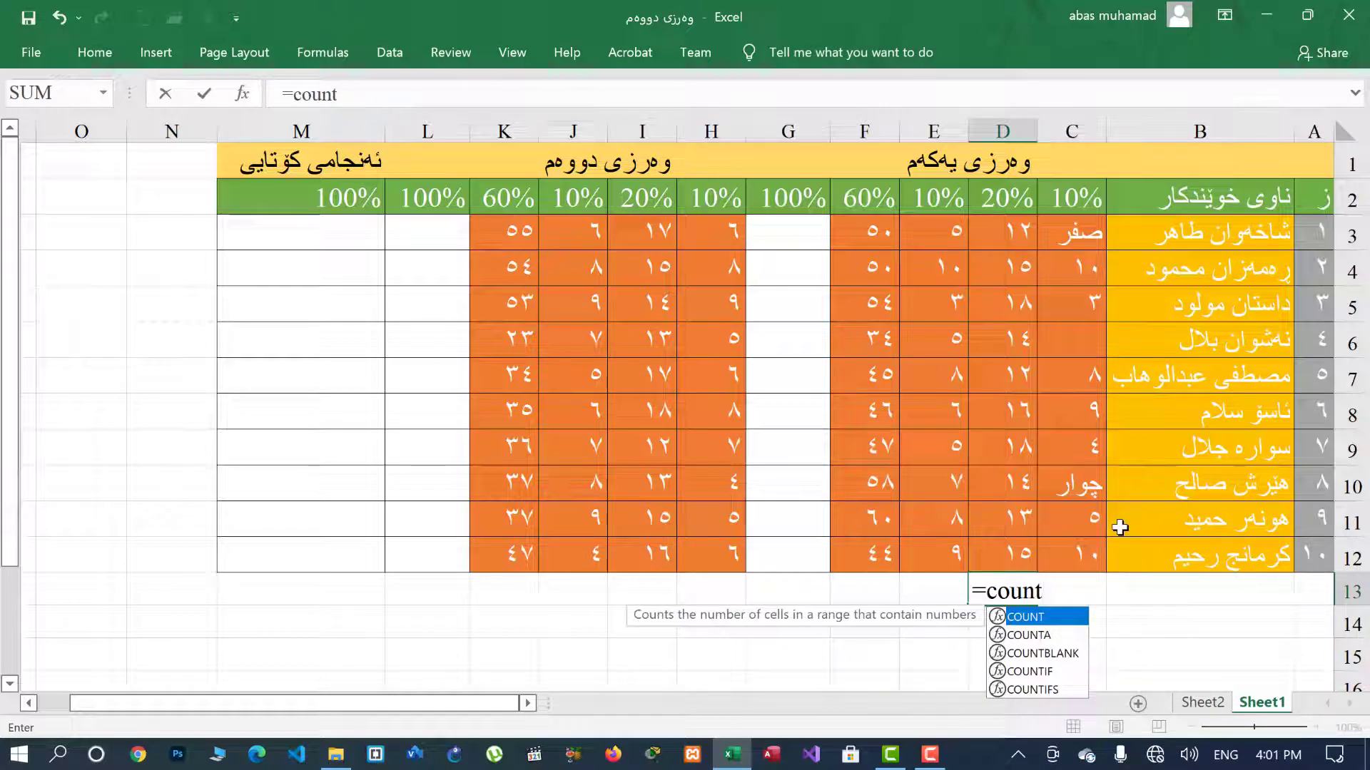
{"action": "type", "text": "("}
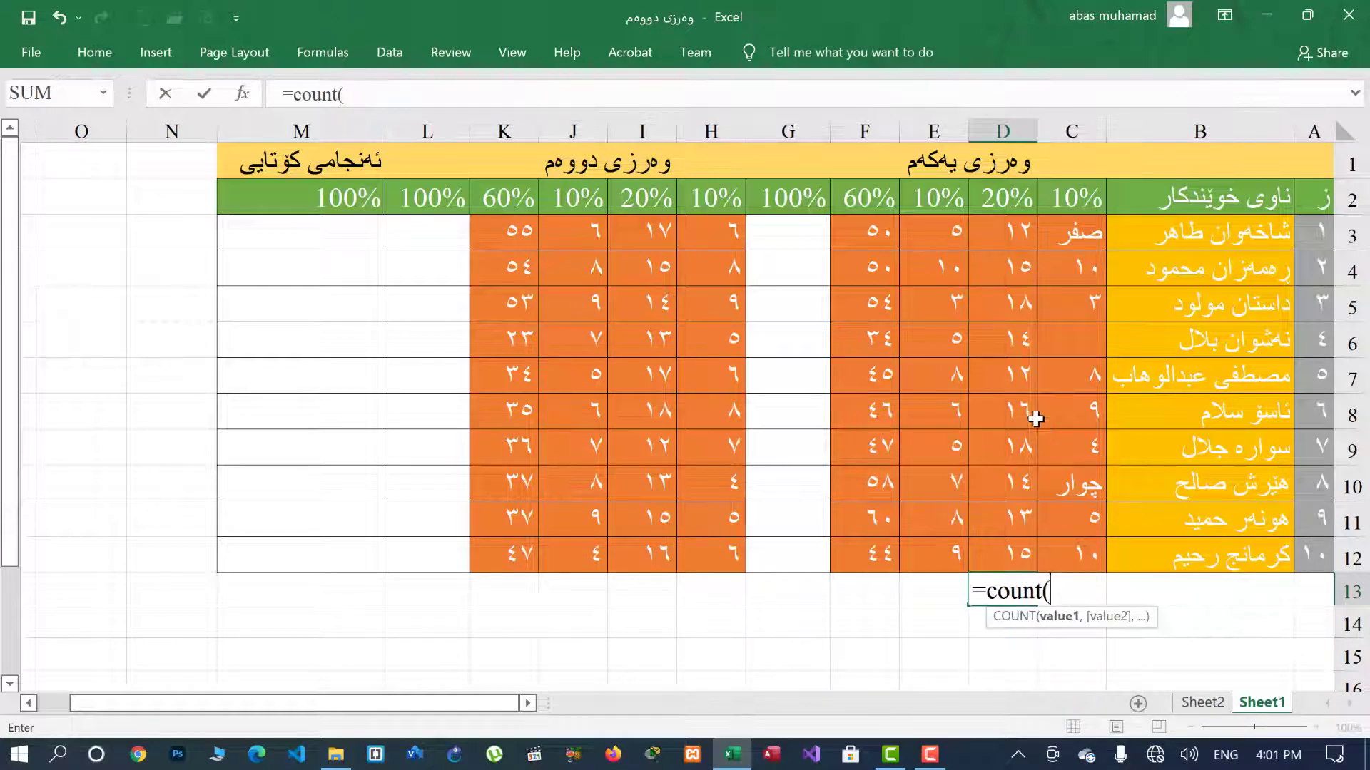
{"action": "left_click", "coordinate": [1006, 229]}
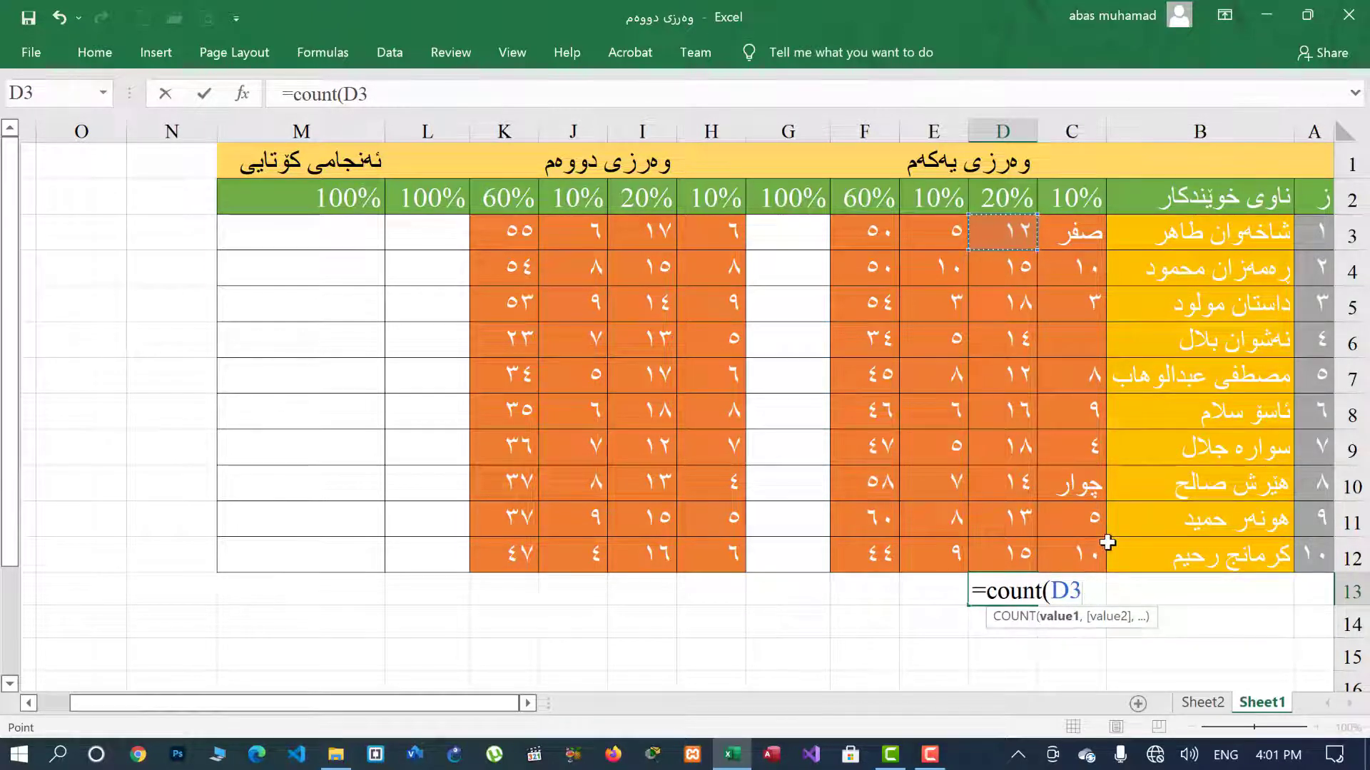
{"action": "key", "text": "F8"}
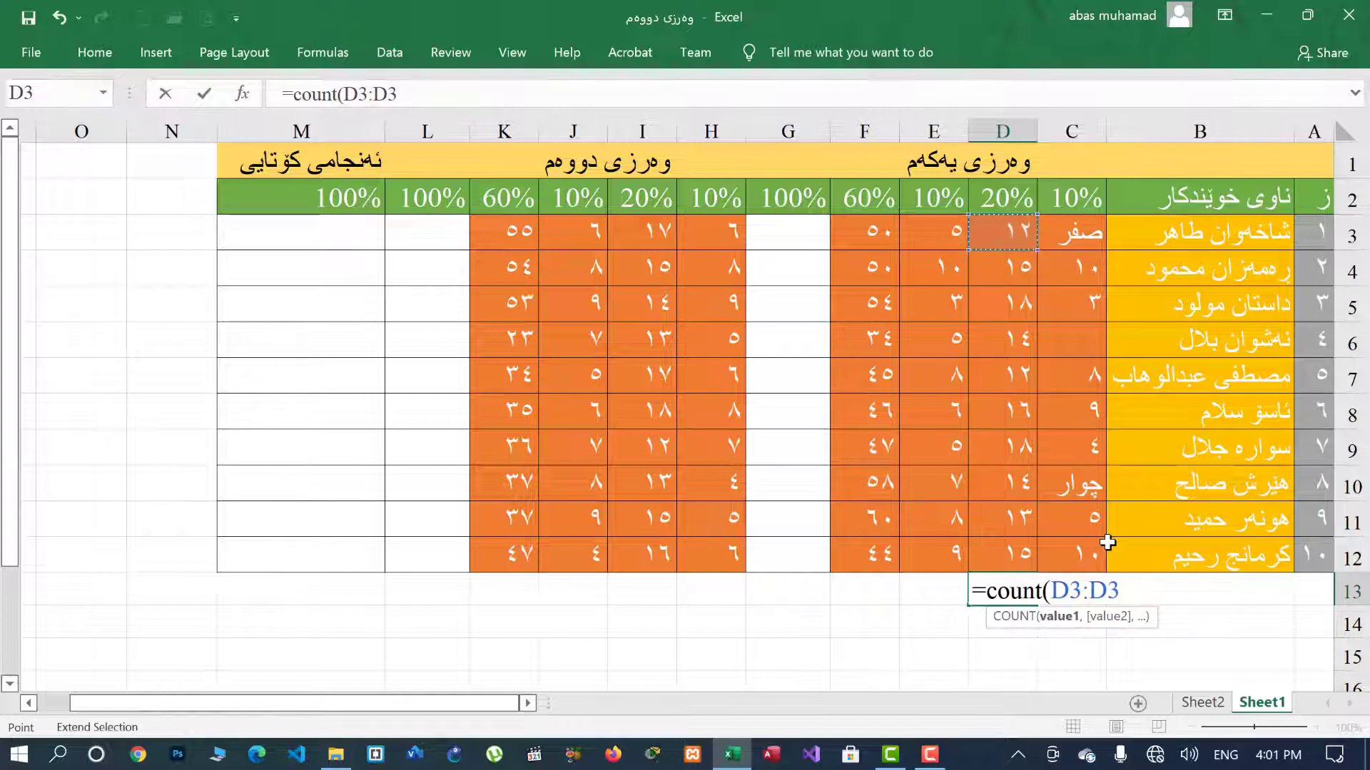
{"action": "left_click", "coordinate": [1013, 553]}
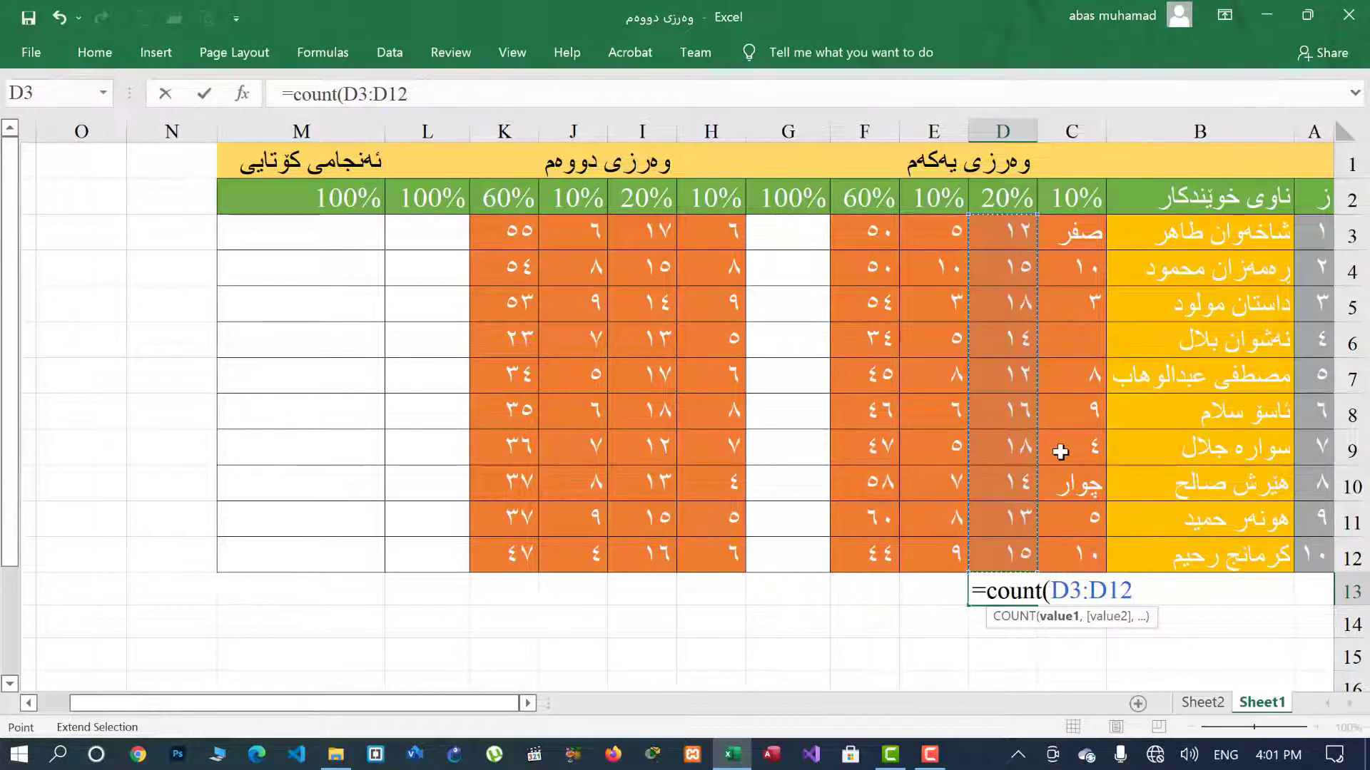
{"action": "type", "text": ")"}
{"action": "key", "text": "Return"}
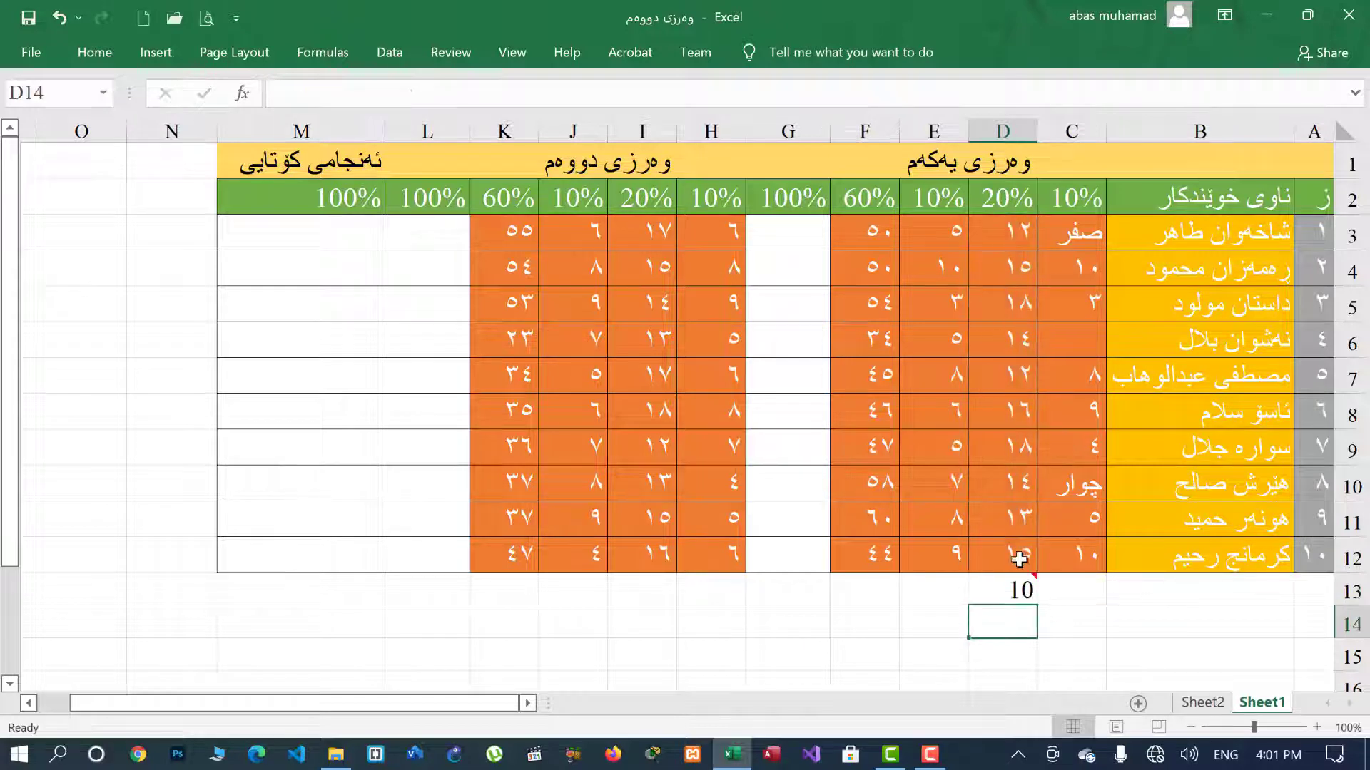
{"action": "left_click", "coordinate": [999, 592]}
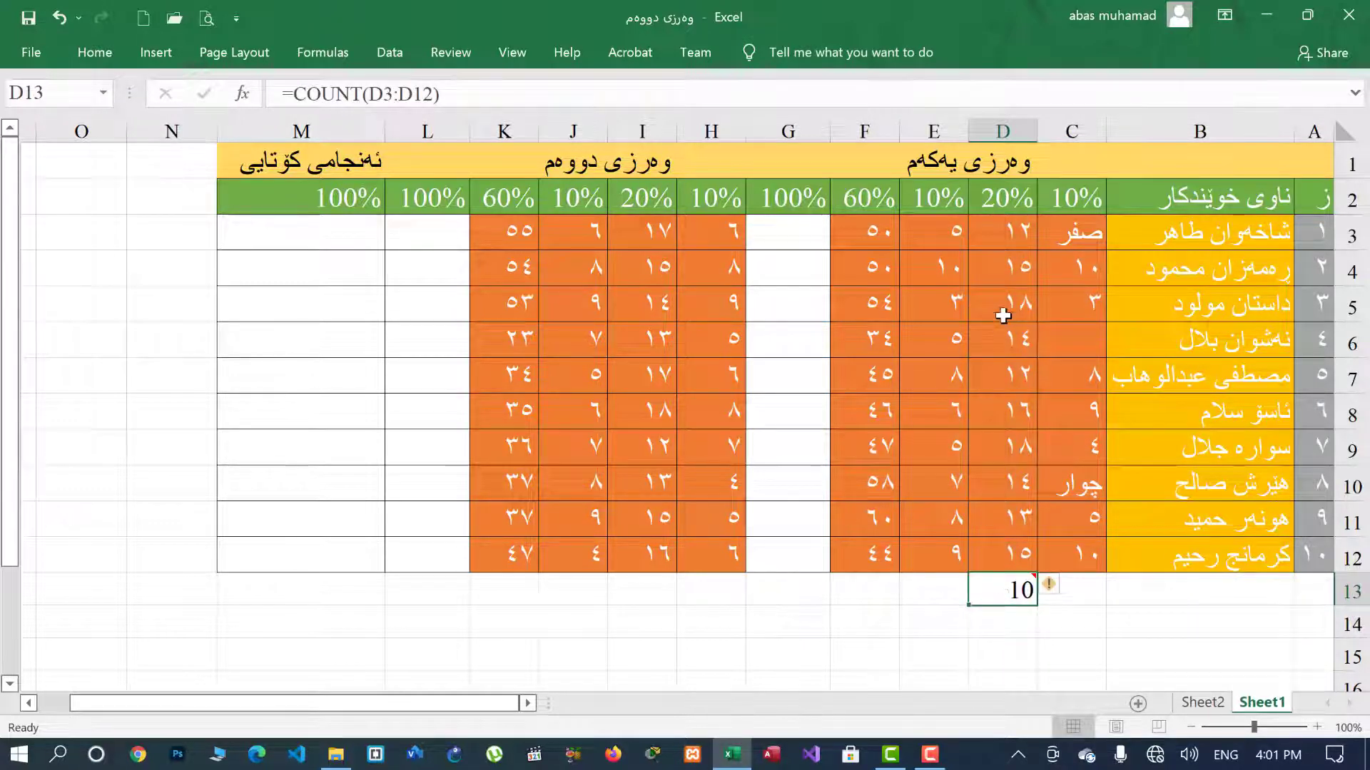
Clear the scores in cells D8 and D5 to test the COUNT formula.
{"action": "left_click_drag", "start_coordinate": [997, 239], "coordinate": [1007, 546]}
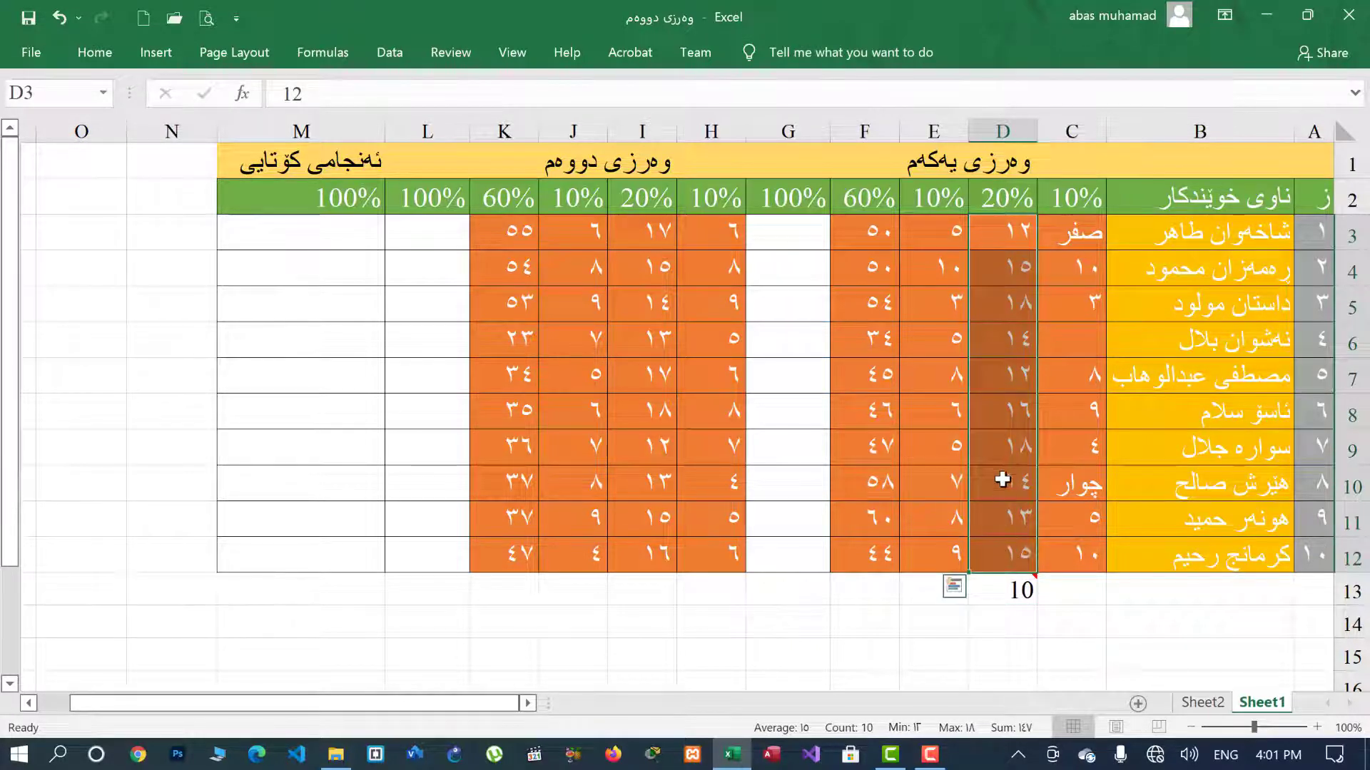
{"action": "left_click", "coordinate": [1006, 415]}
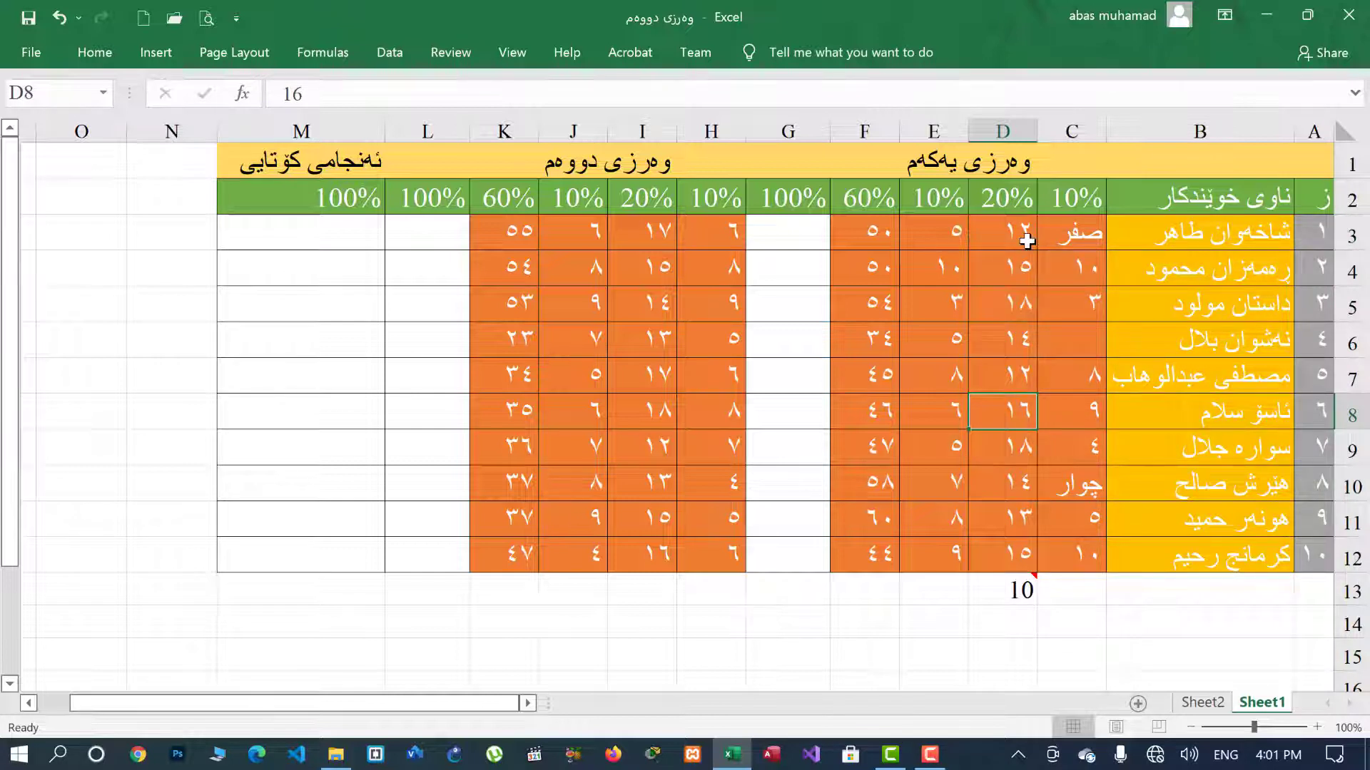
{"action": "key", "text": "Delete"}
{"action": "left_click", "coordinate": [999, 587]}
{"action": "left_click", "coordinate": [1004, 308]}
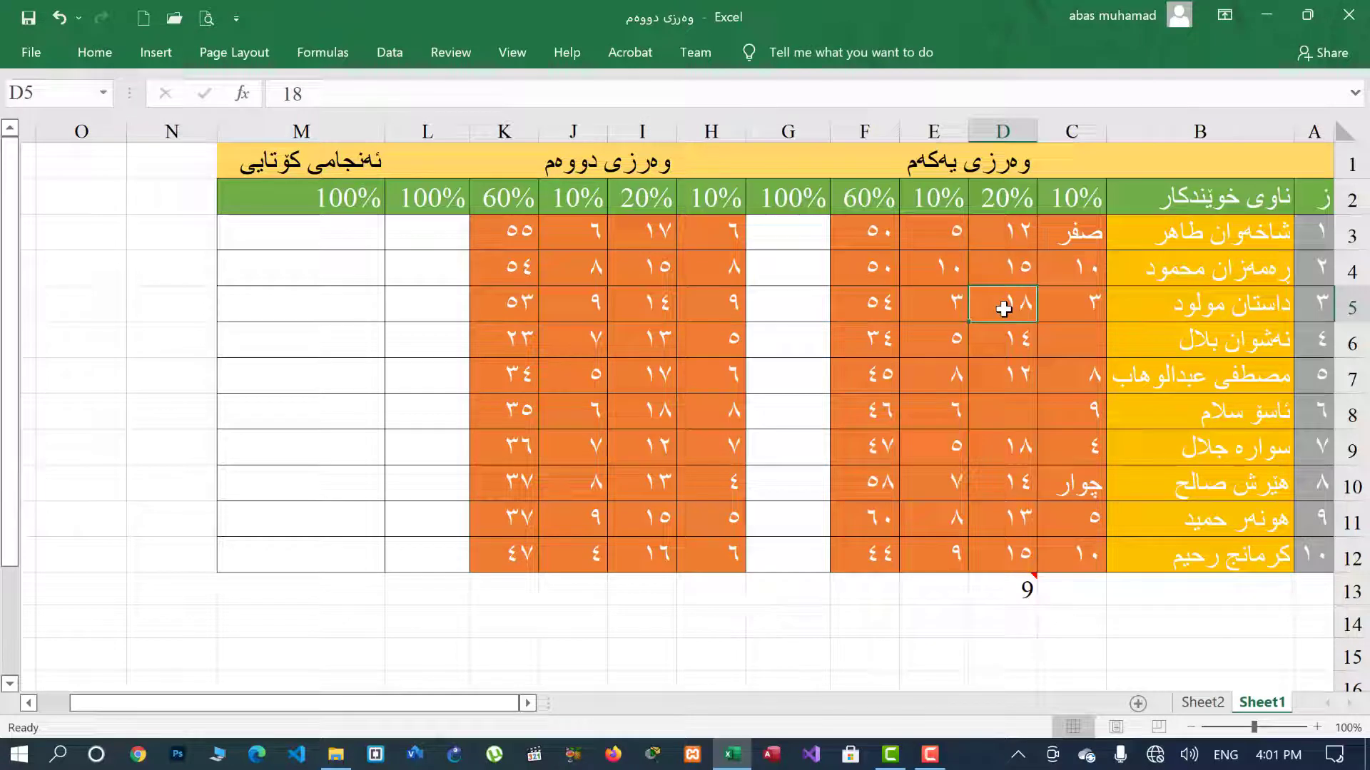
{"action": "key", "text": "Delete"}
Undo the cleared scores in D5 and D8 and the COUNT formula in D13.
{"action": "key", "text": "ctrl+z"}
{"action": "key", "text": "ctrl+z"}
{"action": "key", "text": "ctrl+z"}
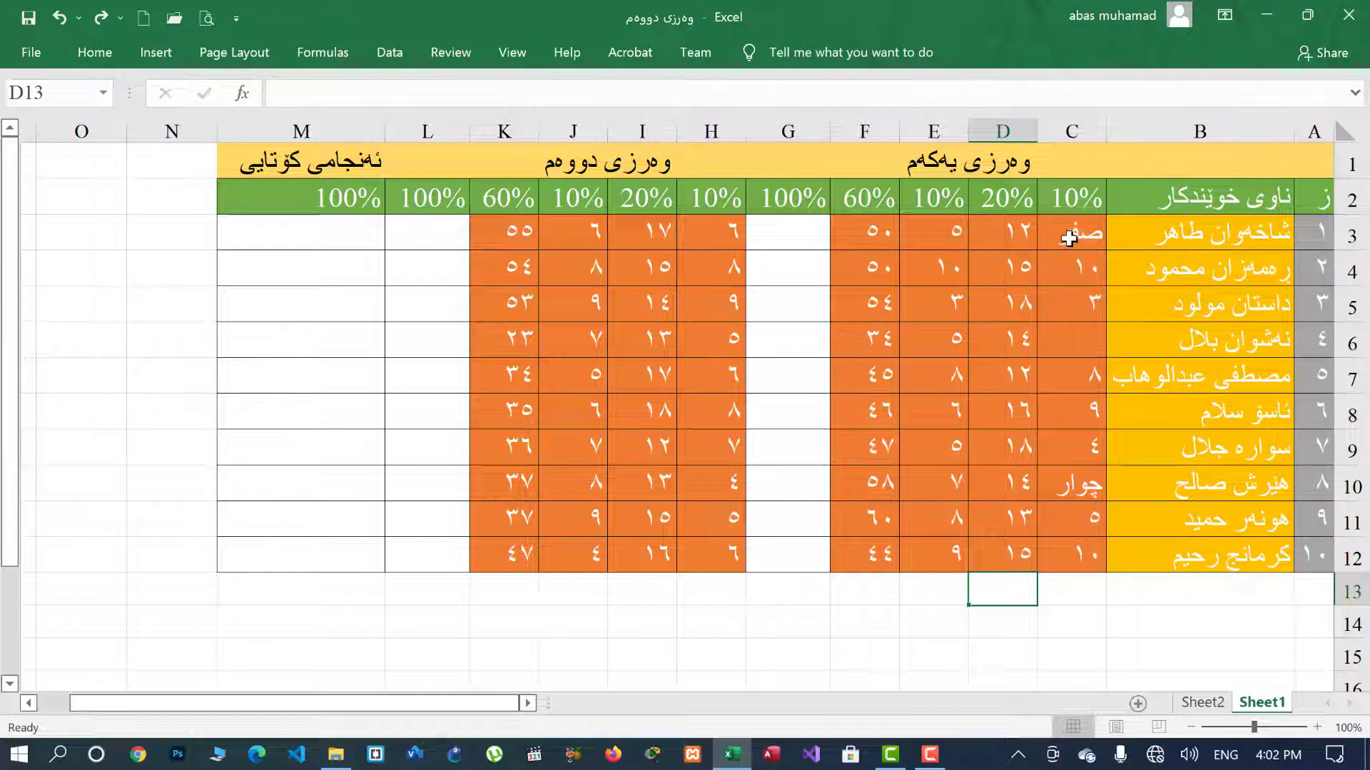
Enter the formula =COUNT(C3:C12) in cell C13 to count the numeric scores in the first-term 10% column.
{"action": "left_click", "coordinate": [1070, 241]}
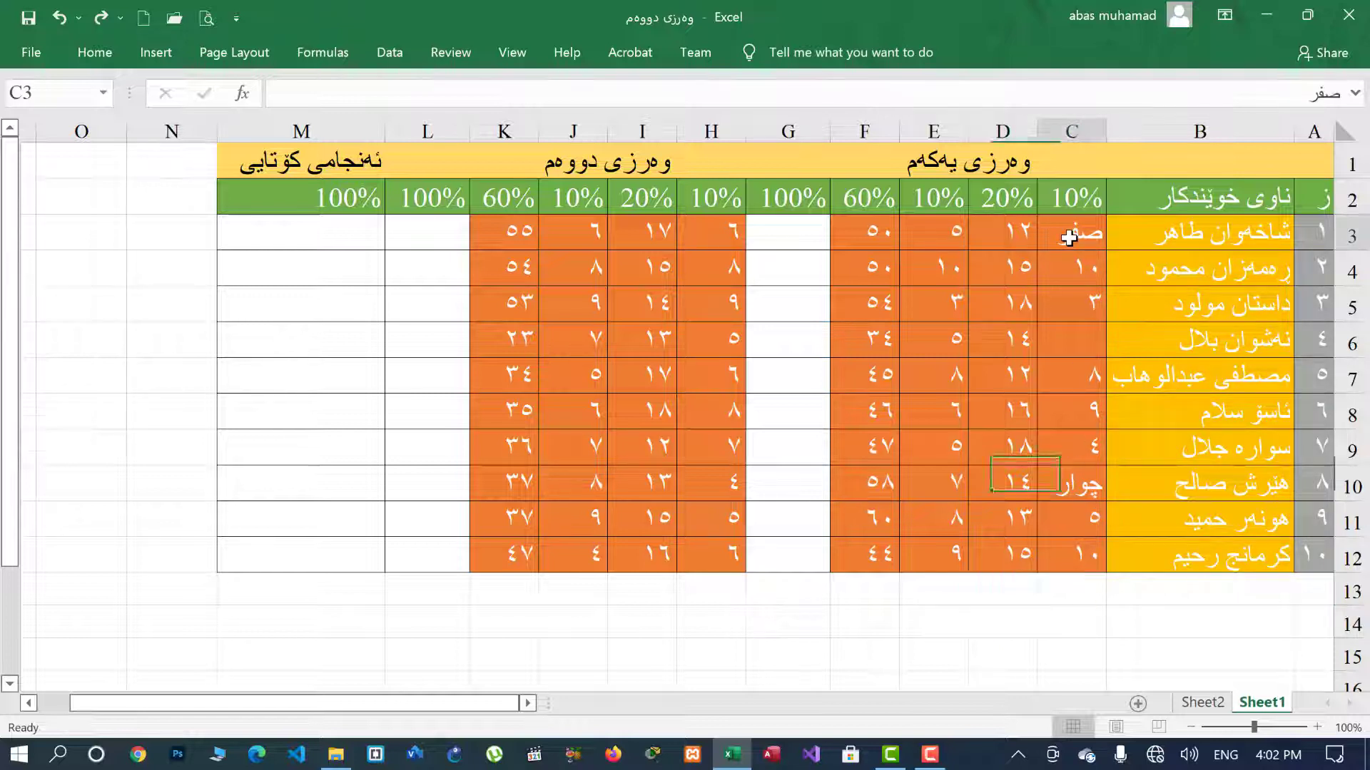
{"action": "left_click", "coordinate": [1062, 489]}
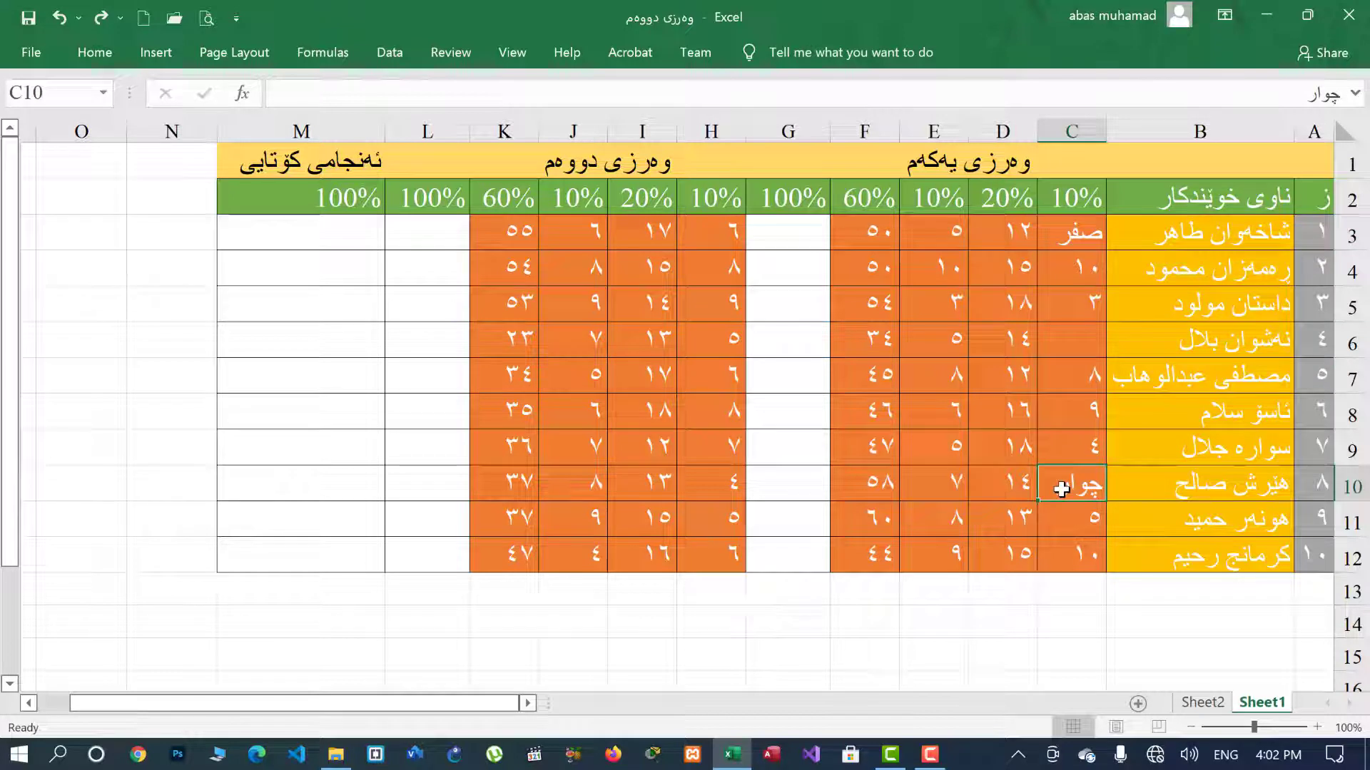
{"action": "left_click", "coordinate": [1069, 355]}
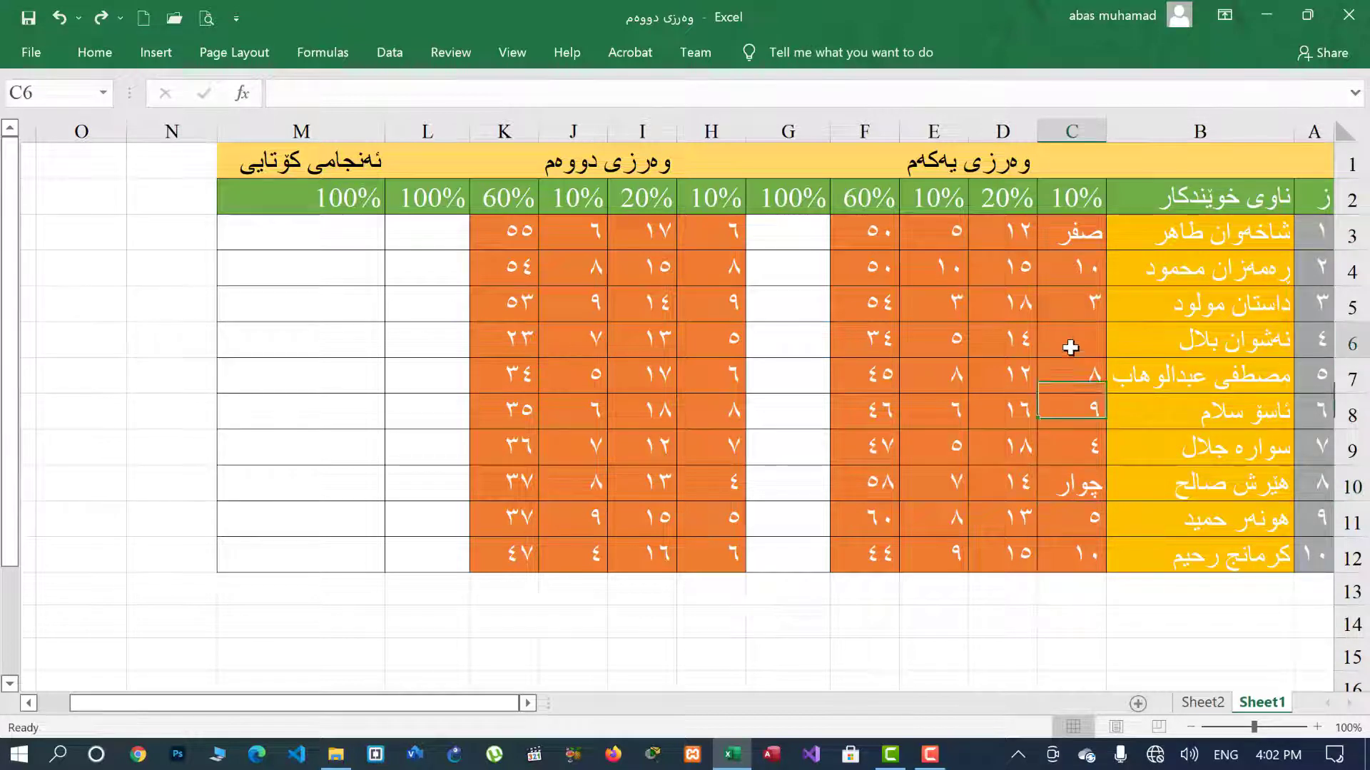
{"action": "left_click", "coordinate": [1066, 591]}
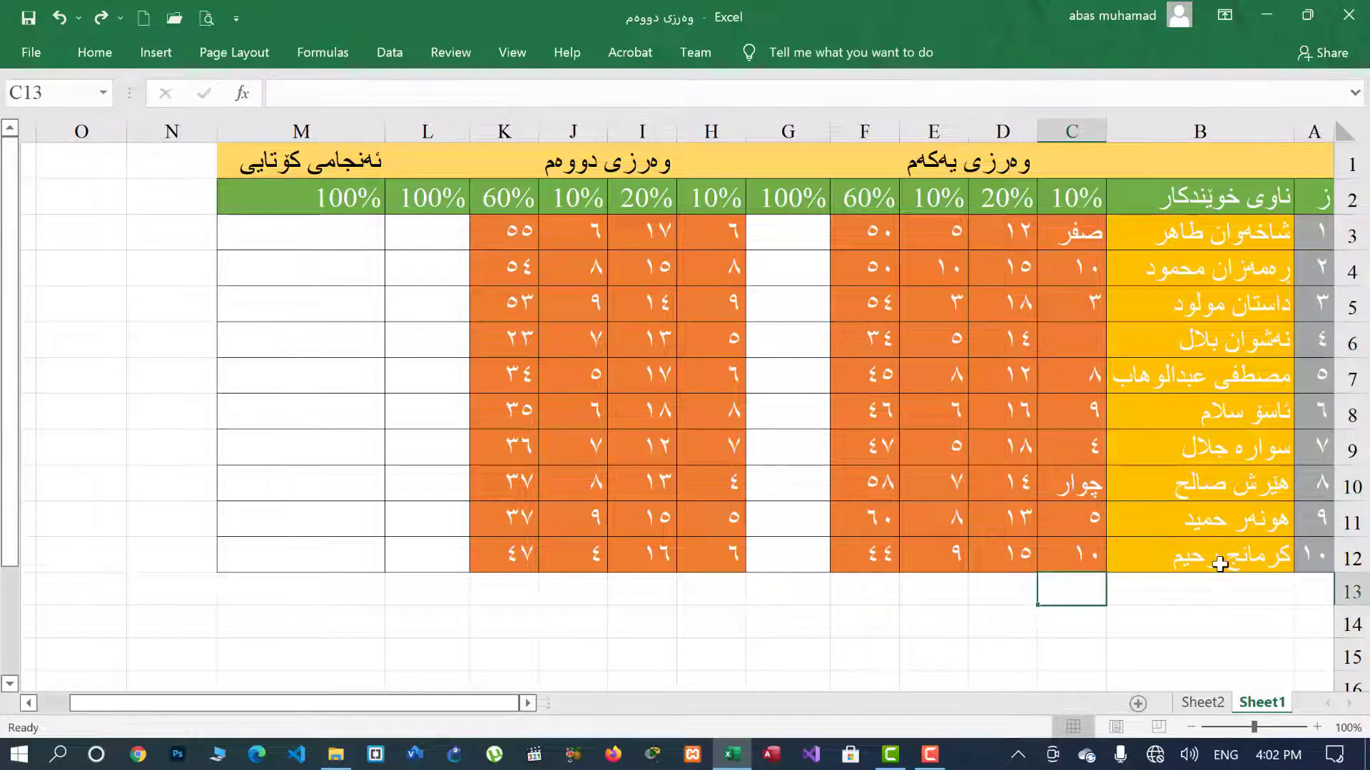
{"action": "type", "text": "=count"}
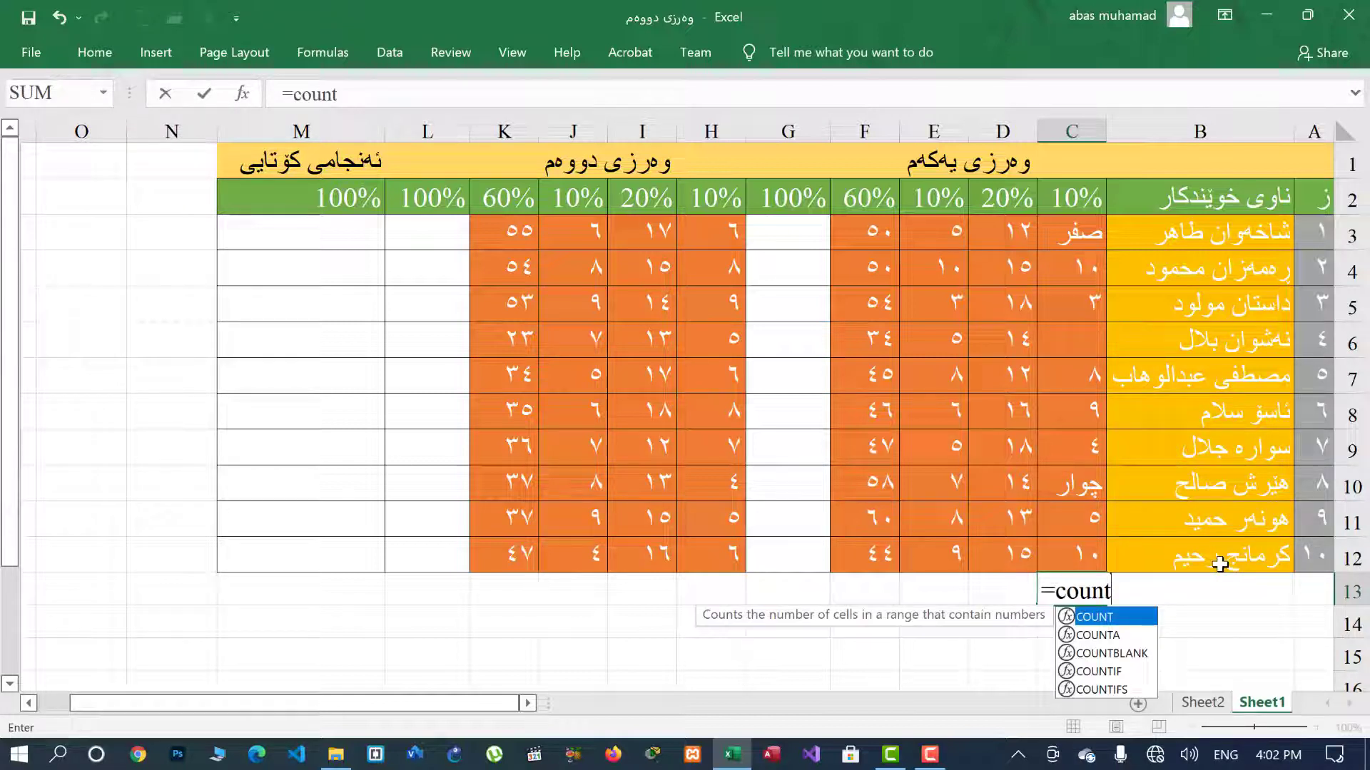
{"action": "type", "text": "("}
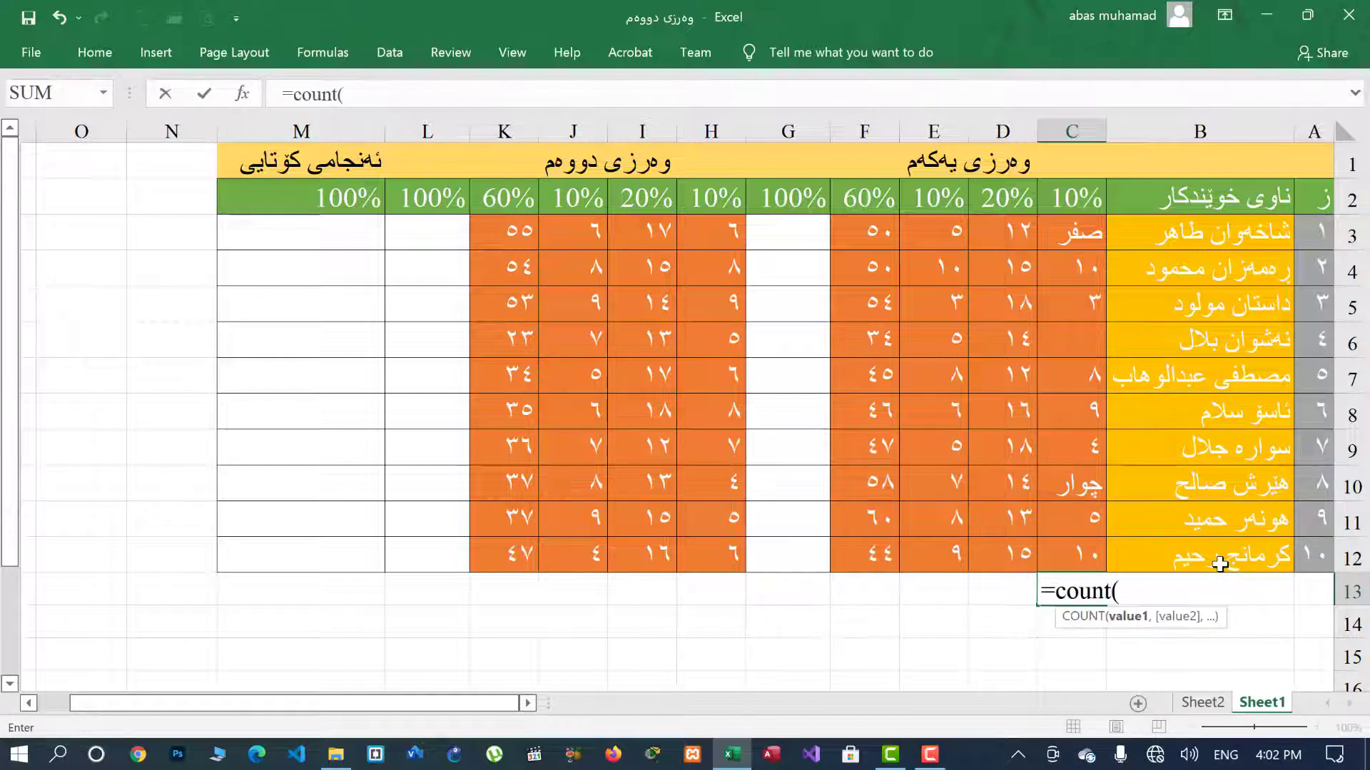
{"action": "left_click", "coordinate": [1071, 231]}
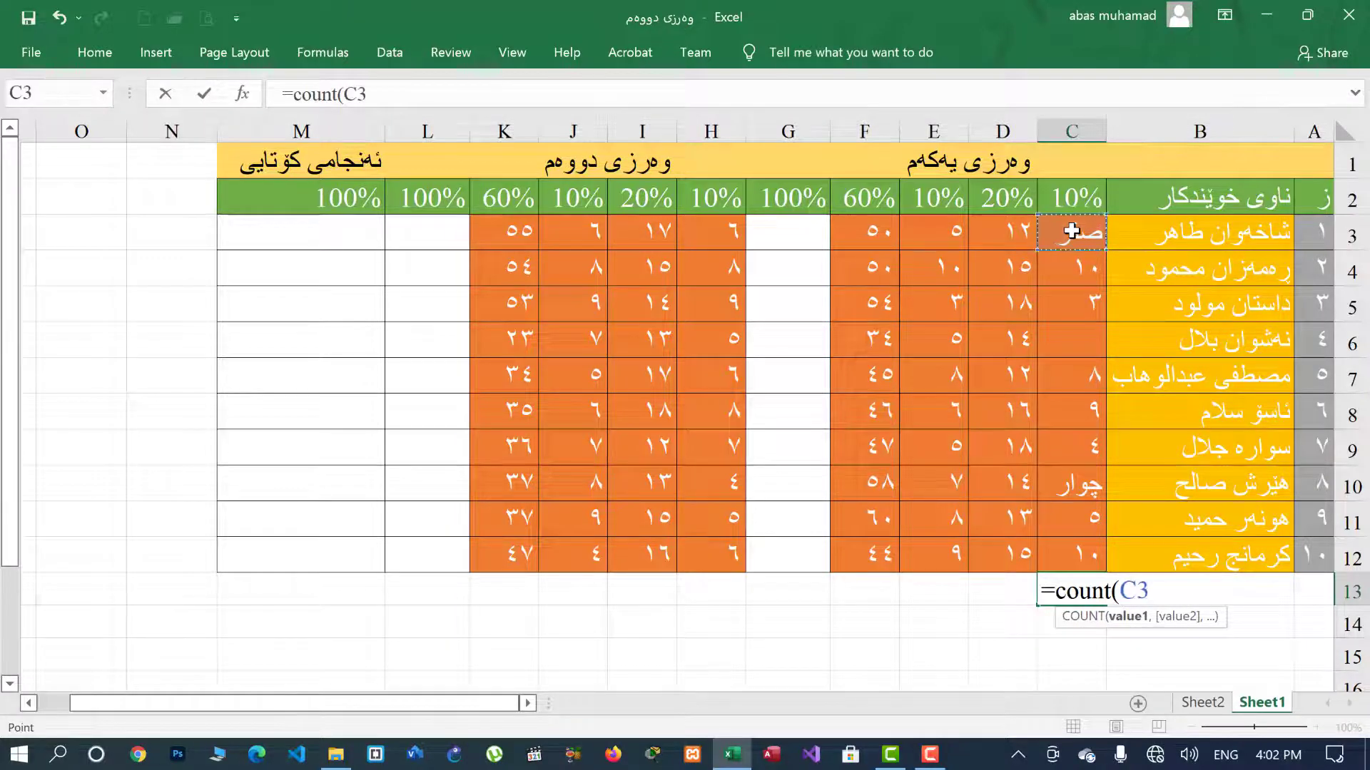
{"action": "key", "text": "F8"}
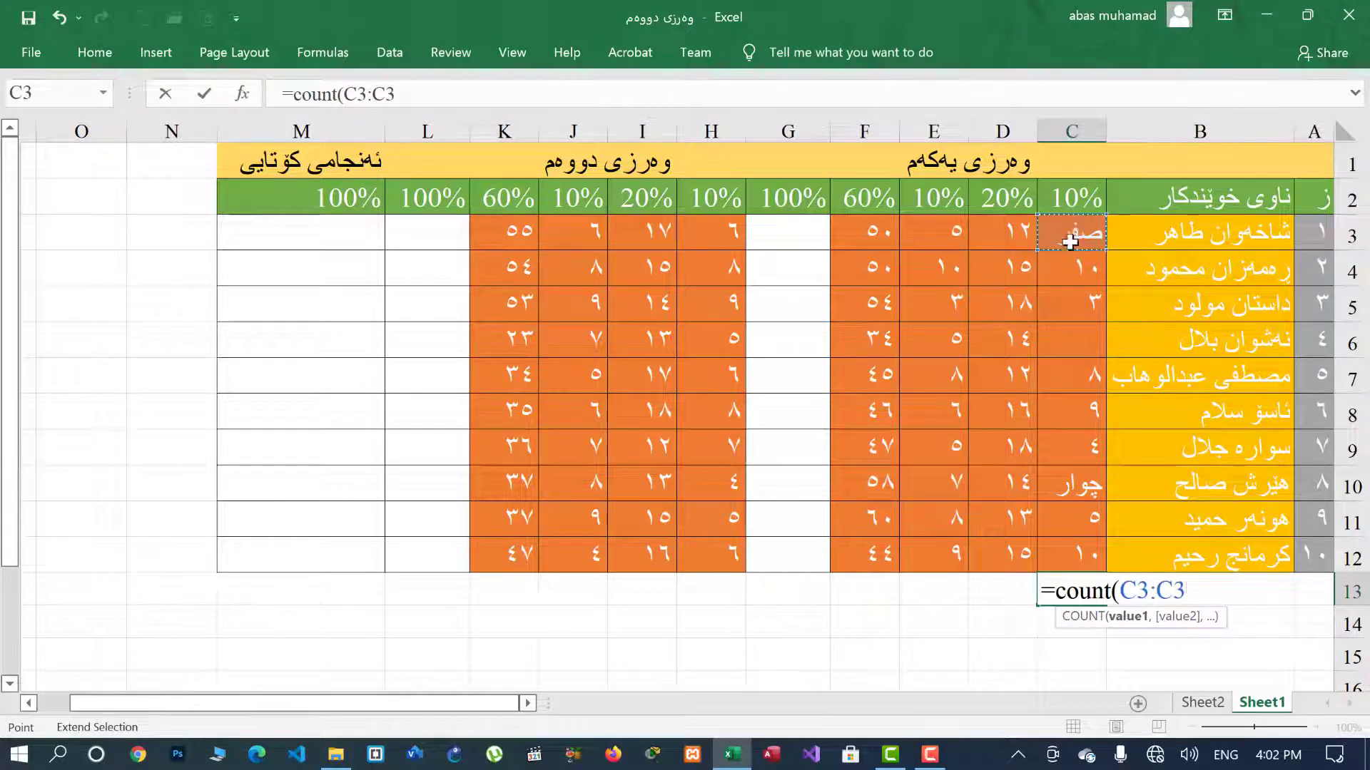
{"action": "left_click", "coordinate": [1081, 554]}
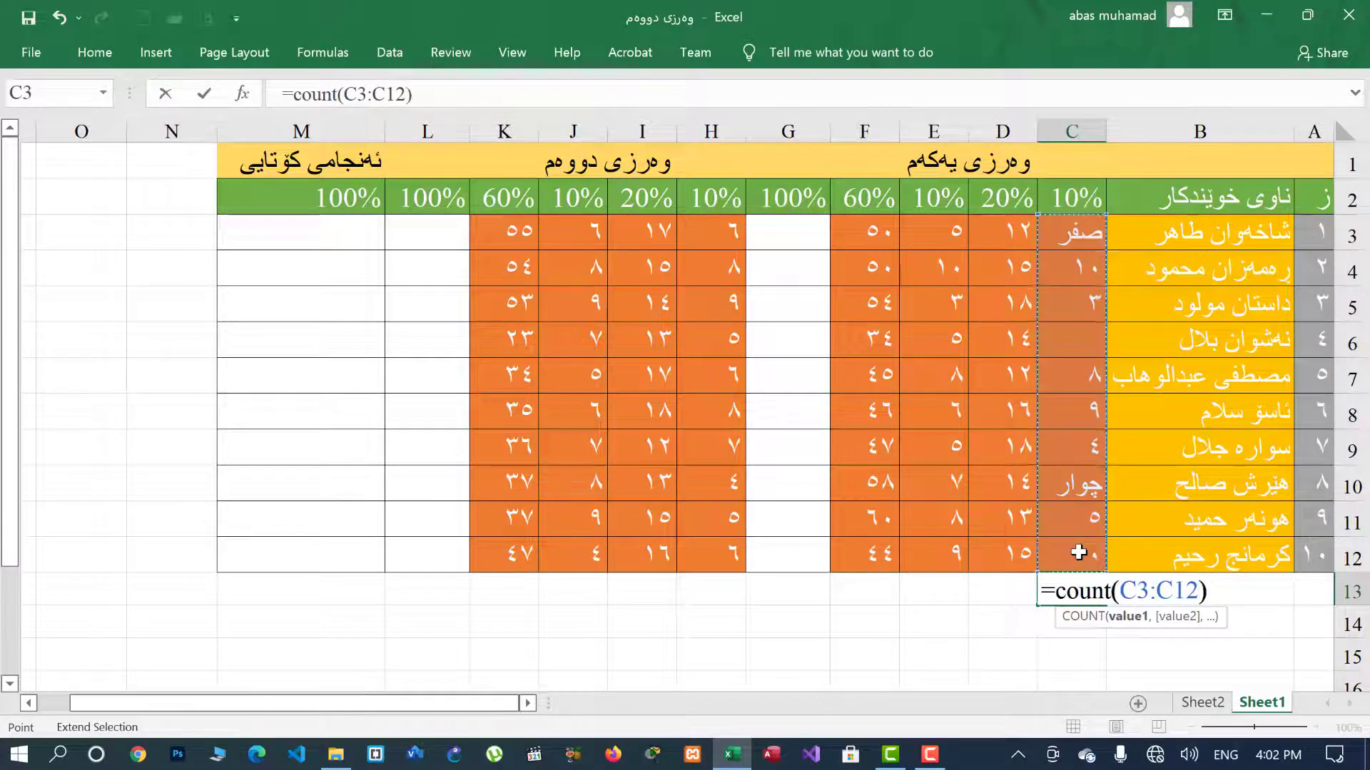
{"action": "type", "text": ")"}
{"action": "key", "text": "Return"}
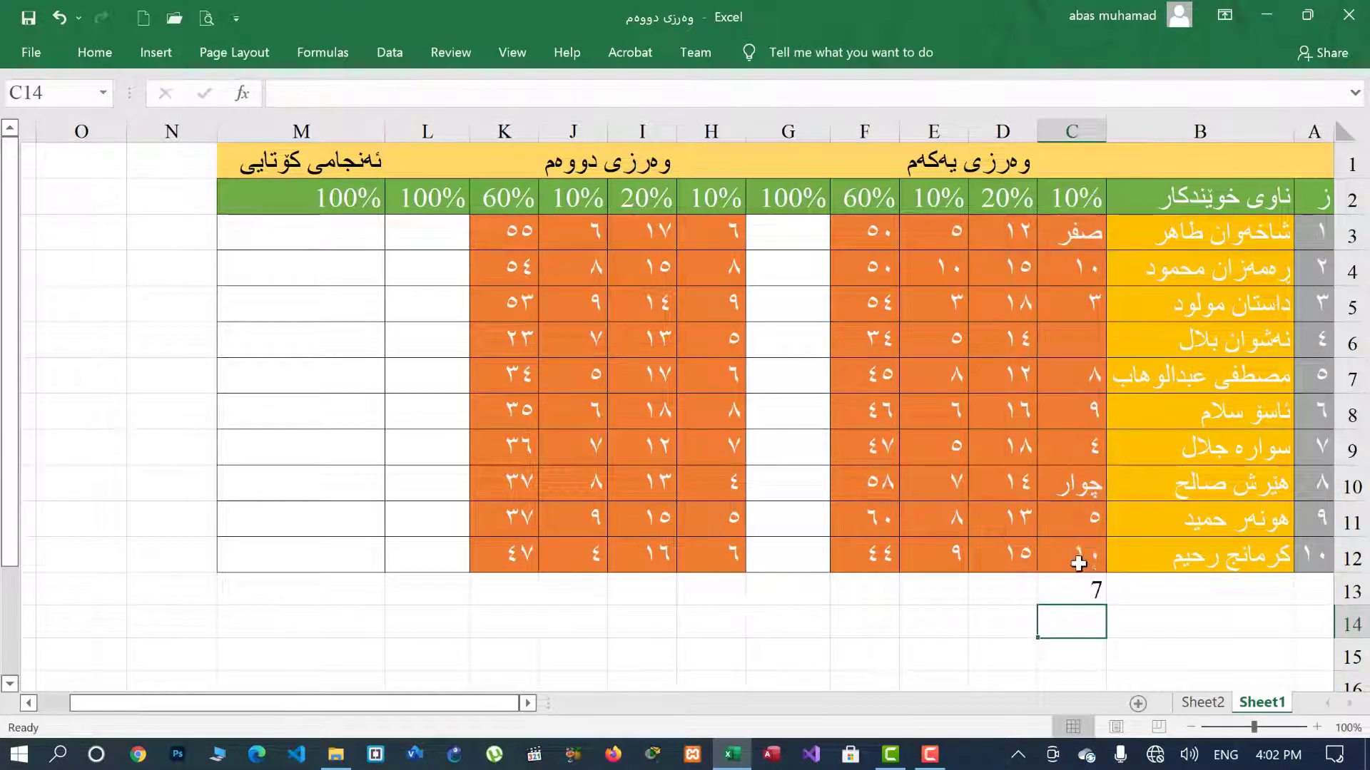
Compare the COUNT result in C13 with the blank cell C6 and the text entries in C3 and C10.
{"action": "left_click", "coordinate": [1077, 585]}
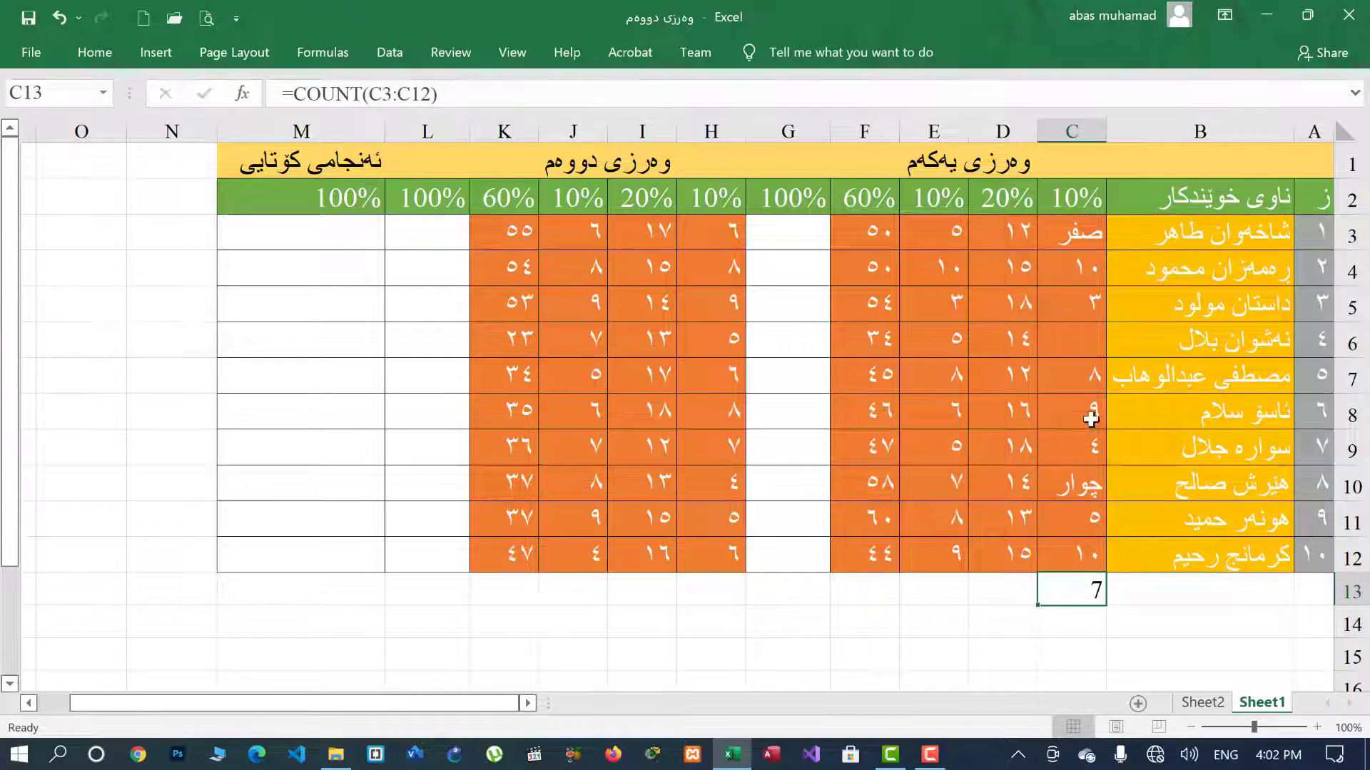
{"action": "left_click", "coordinate": [1078, 331]}
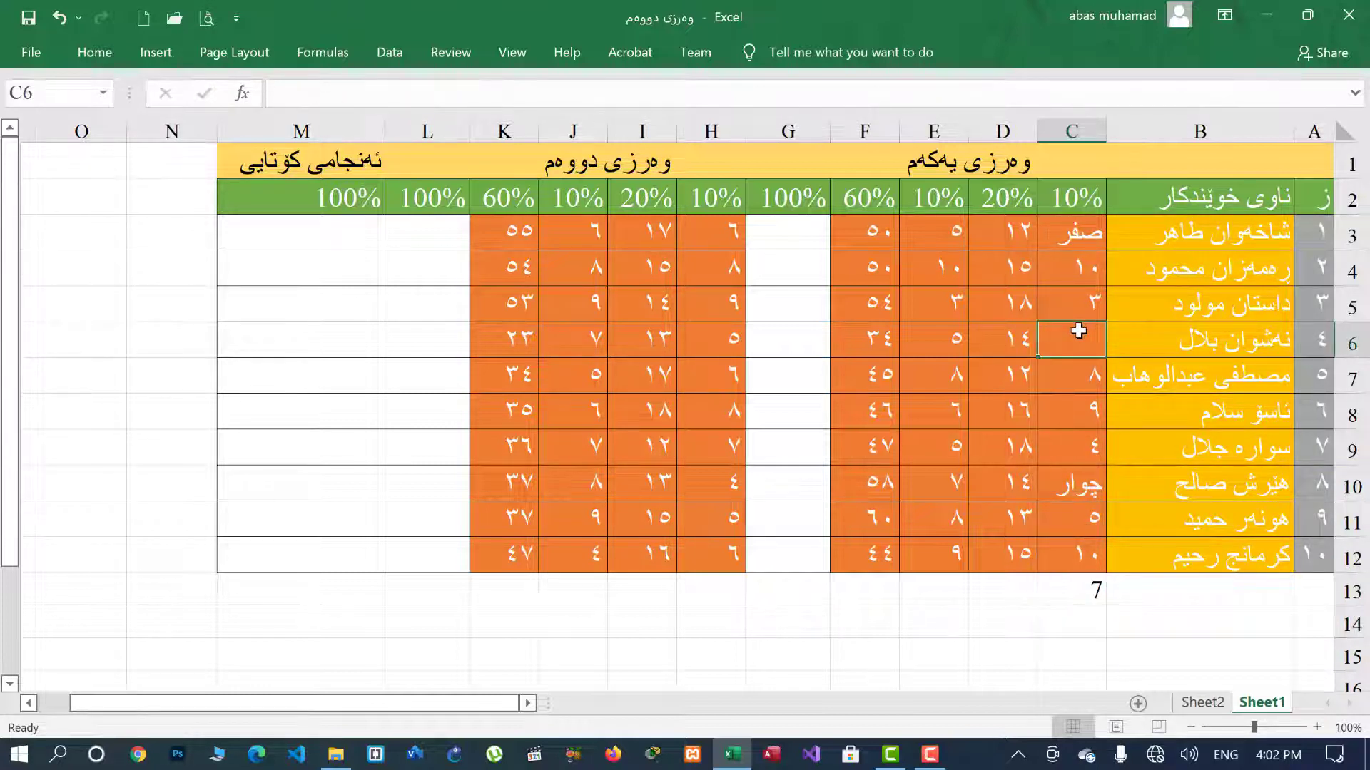
{"action": "left_click_drag", "start_coordinate": [1073, 232], "coordinate": [1087, 581]}
{"action": "left_click", "coordinate": [1087, 586]}
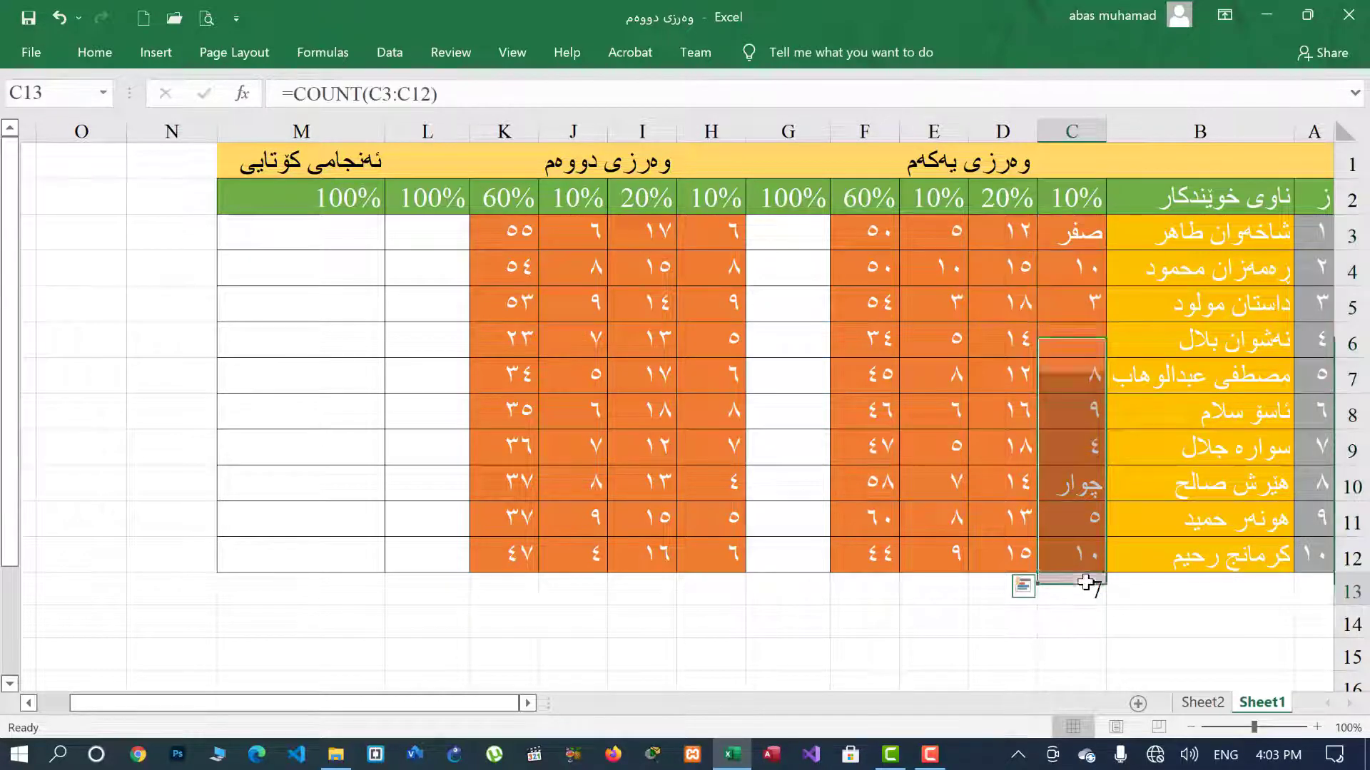
{"action": "left_click", "coordinate": [1075, 340]}
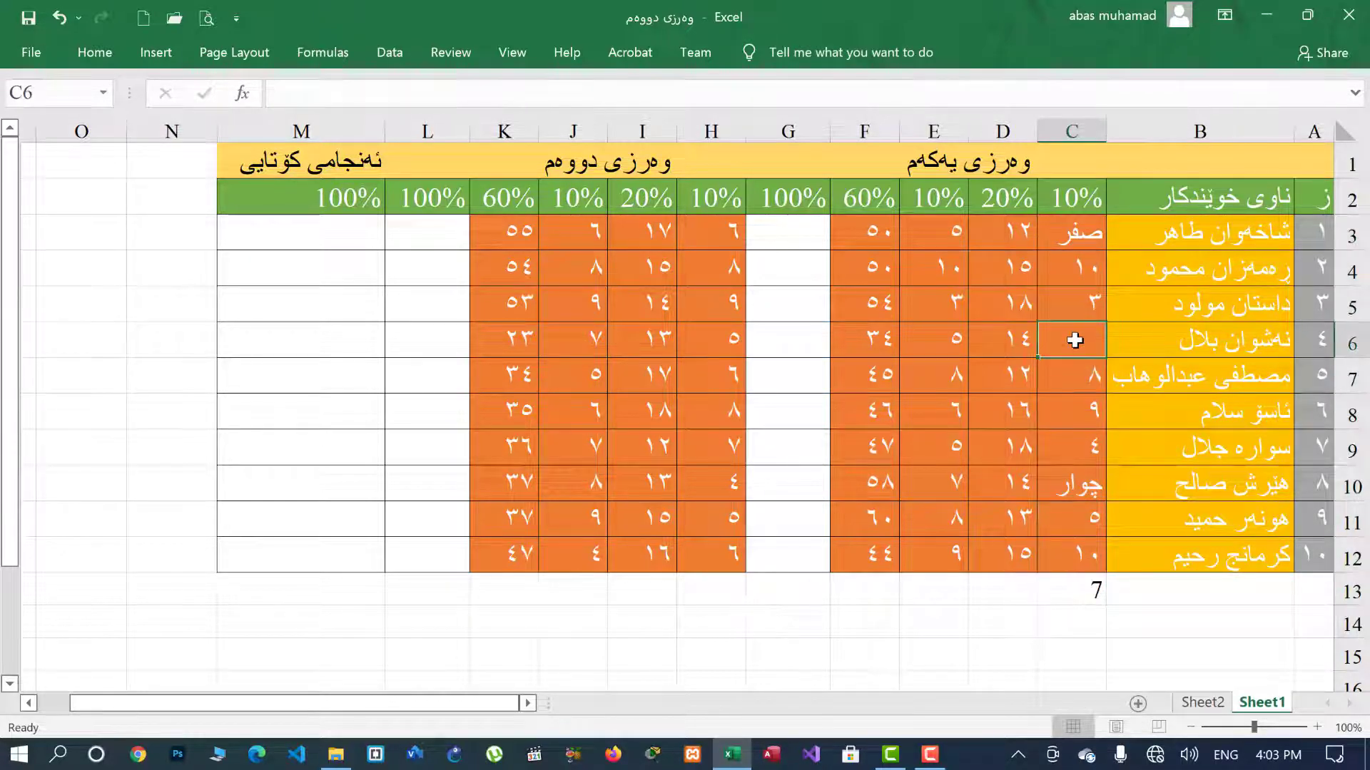
{"action": "left_click", "coordinate": [1068, 234]}
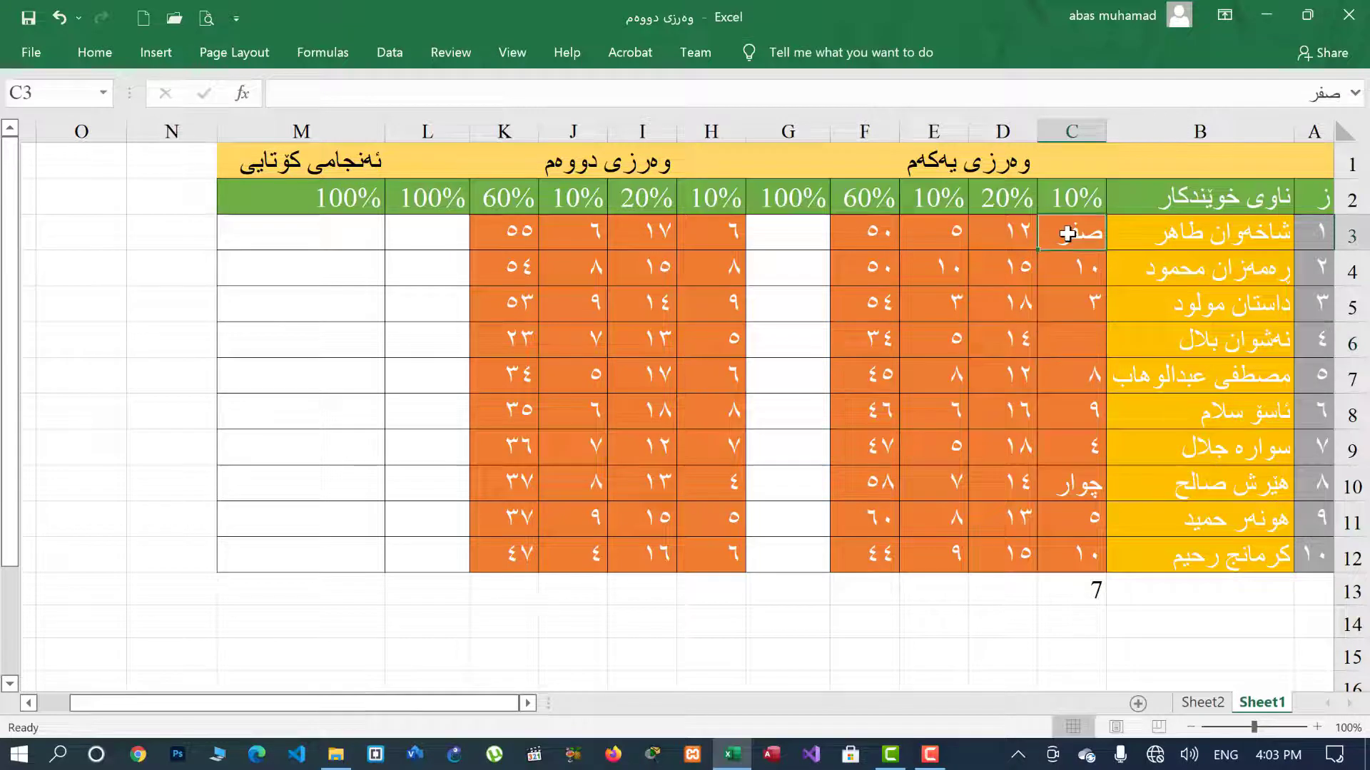
{"action": "left_click", "coordinate": [1088, 484]}
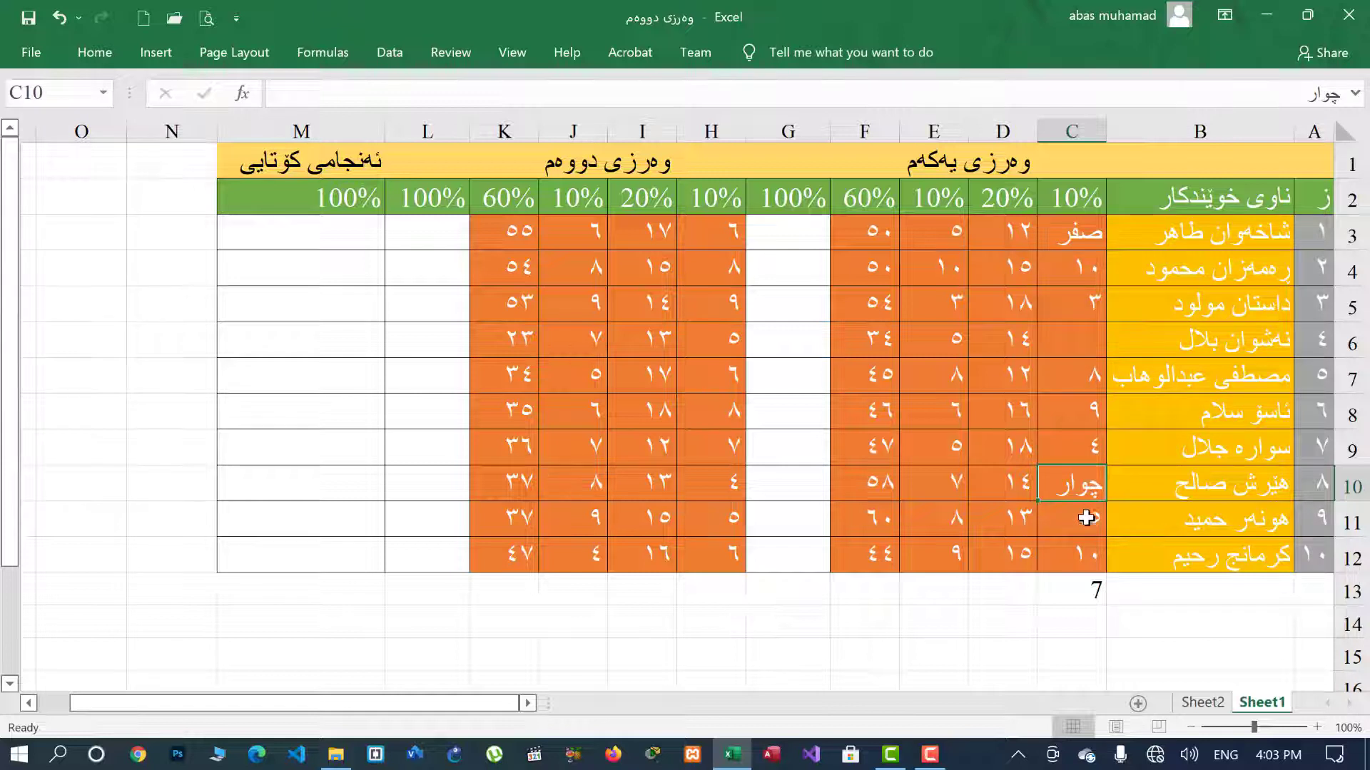
Enter the formula =COUNTA(C3:C12) in cell C14 to count all non-empty entries in the column.
{"action": "left_click", "coordinate": [1068, 621]}
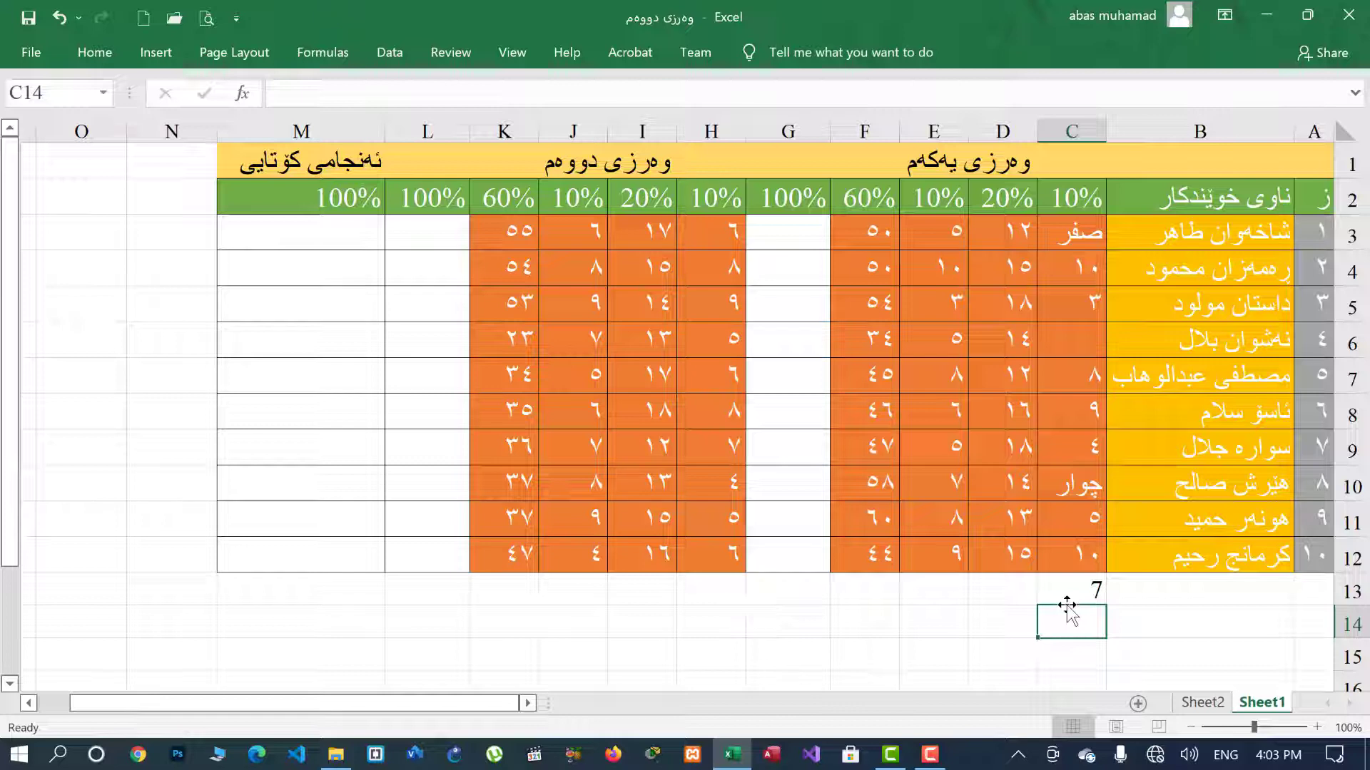
{"action": "type", "text": "=c"}
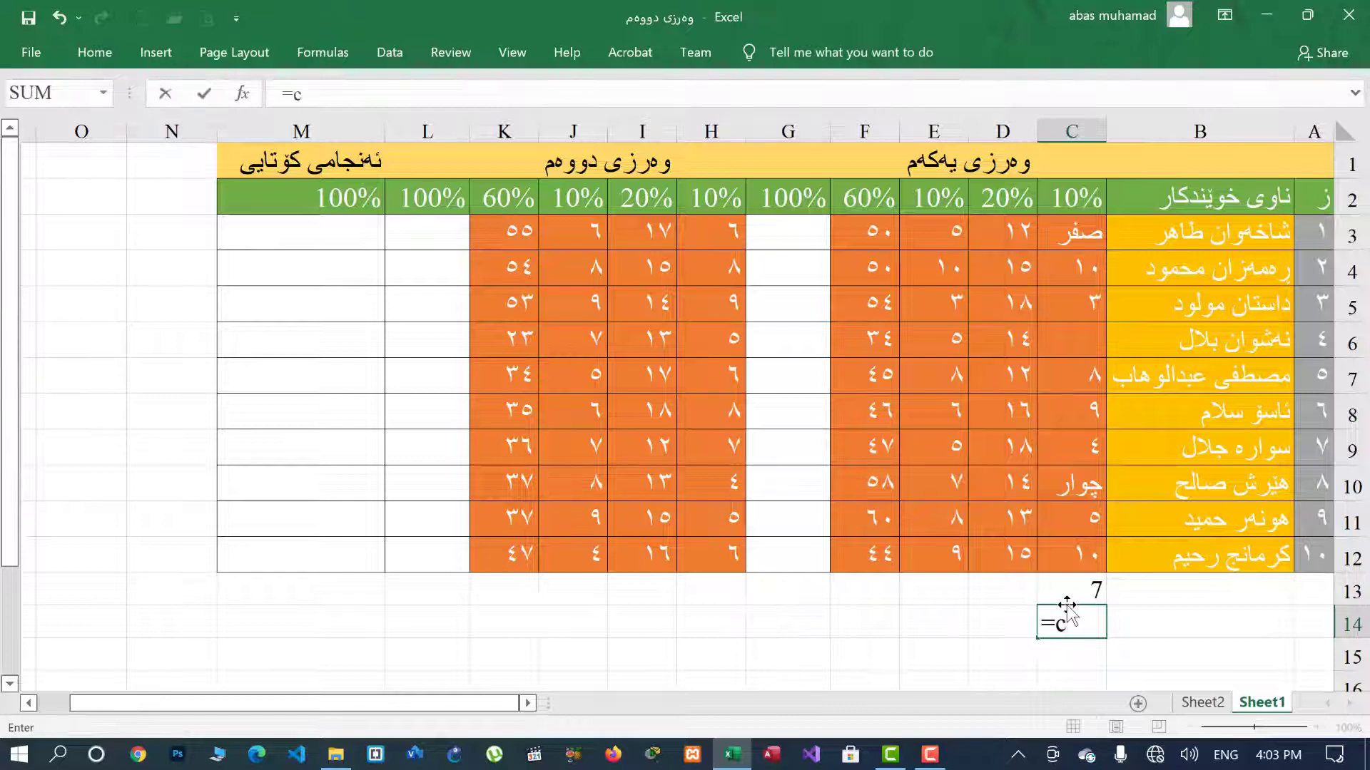
{"action": "type", "text": "ount"}
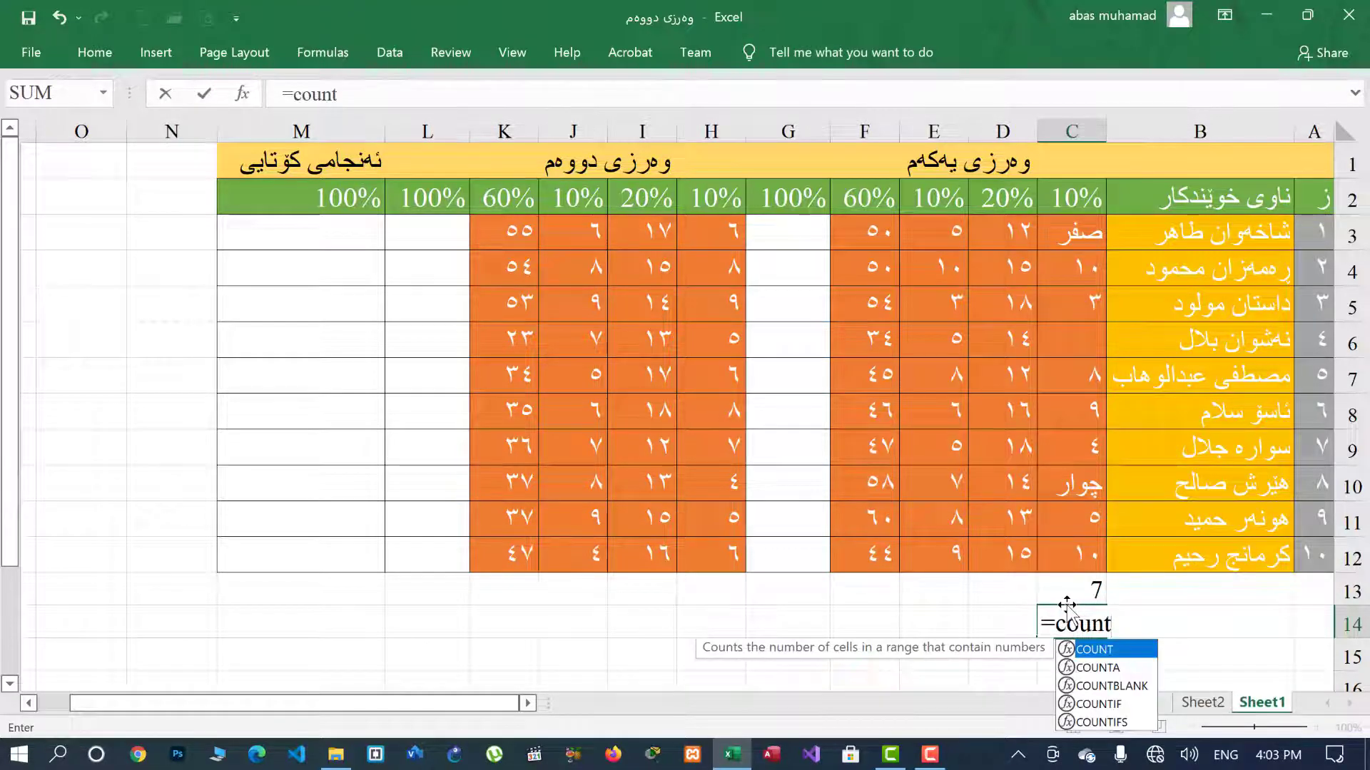
{"action": "type", "text": "a("}
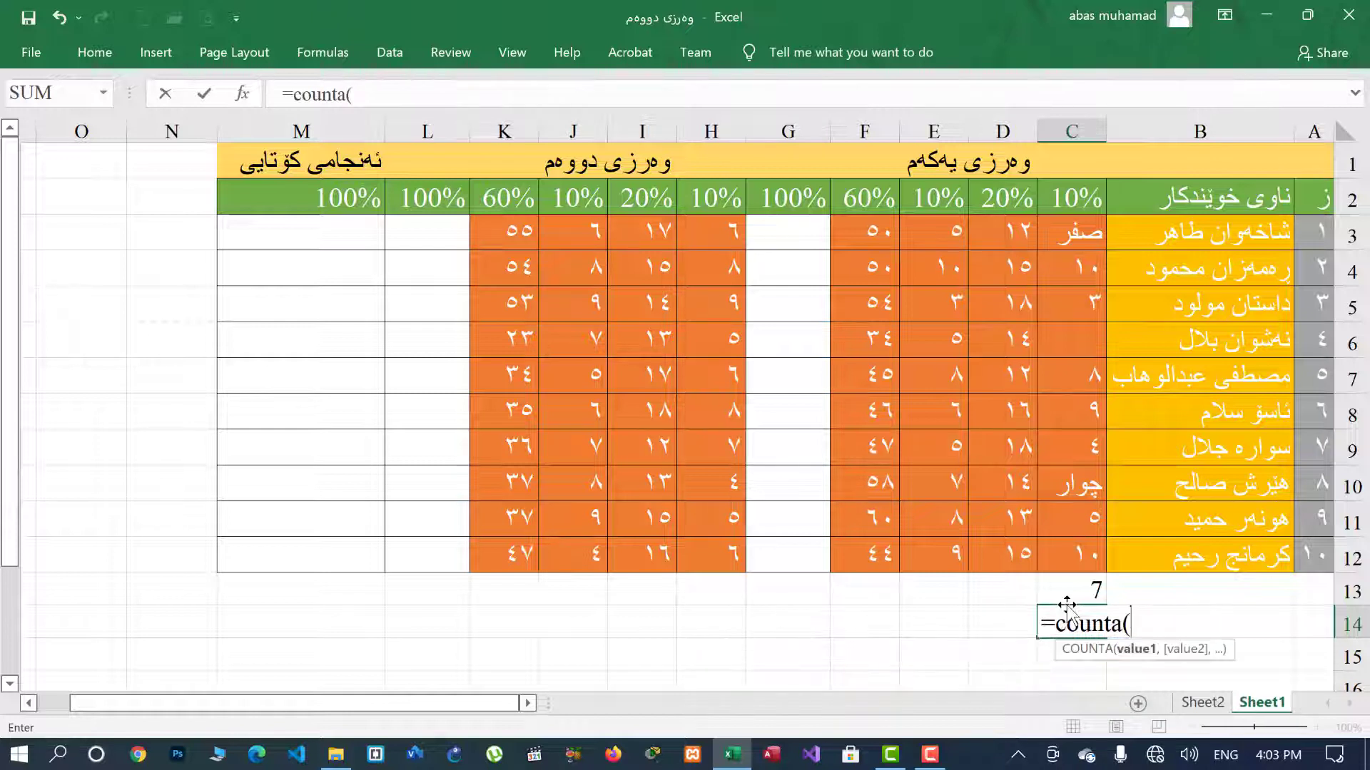
{"action": "left_click", "coordinate": [1078, 234]}
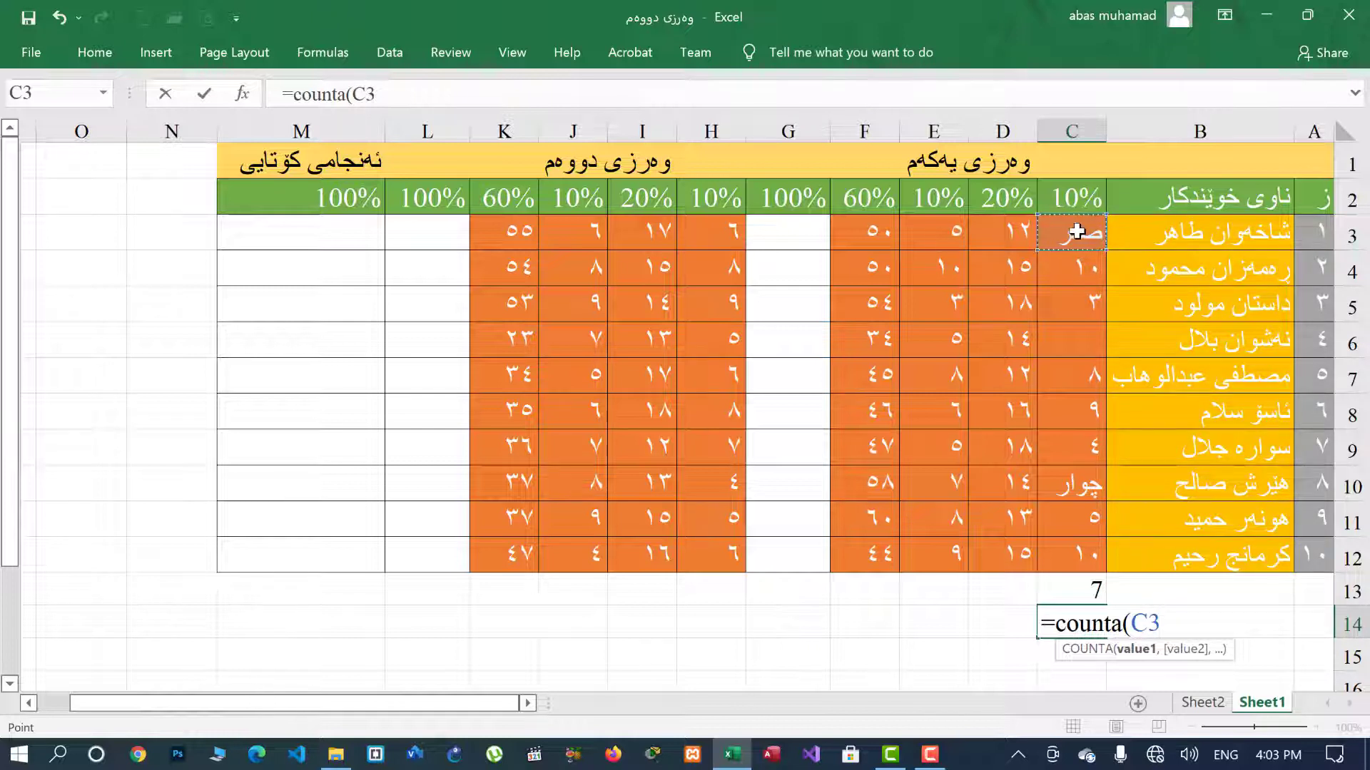
{"action": "left_click_drag", "start_coordinate": [1077, 232], "coordinate": [1071, 553]}
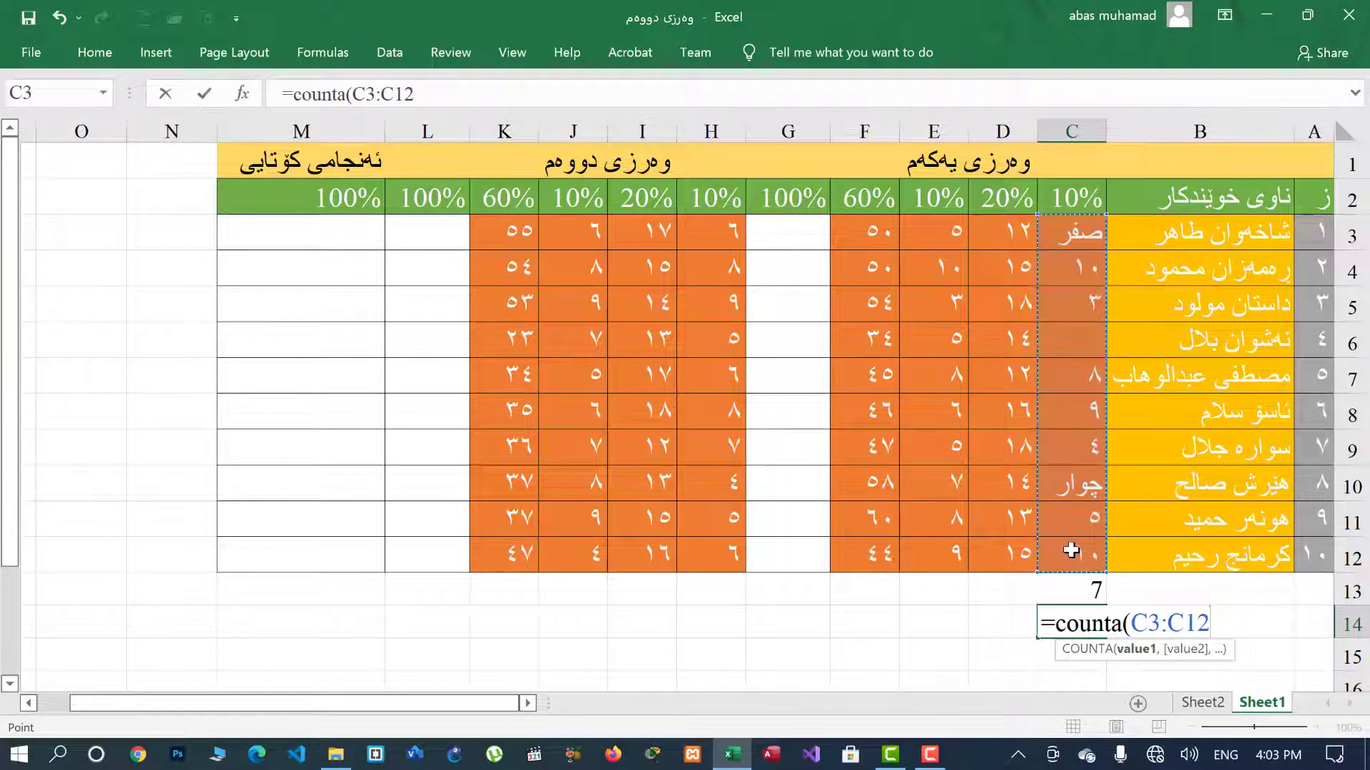
{"action": "type", "text": ")"}
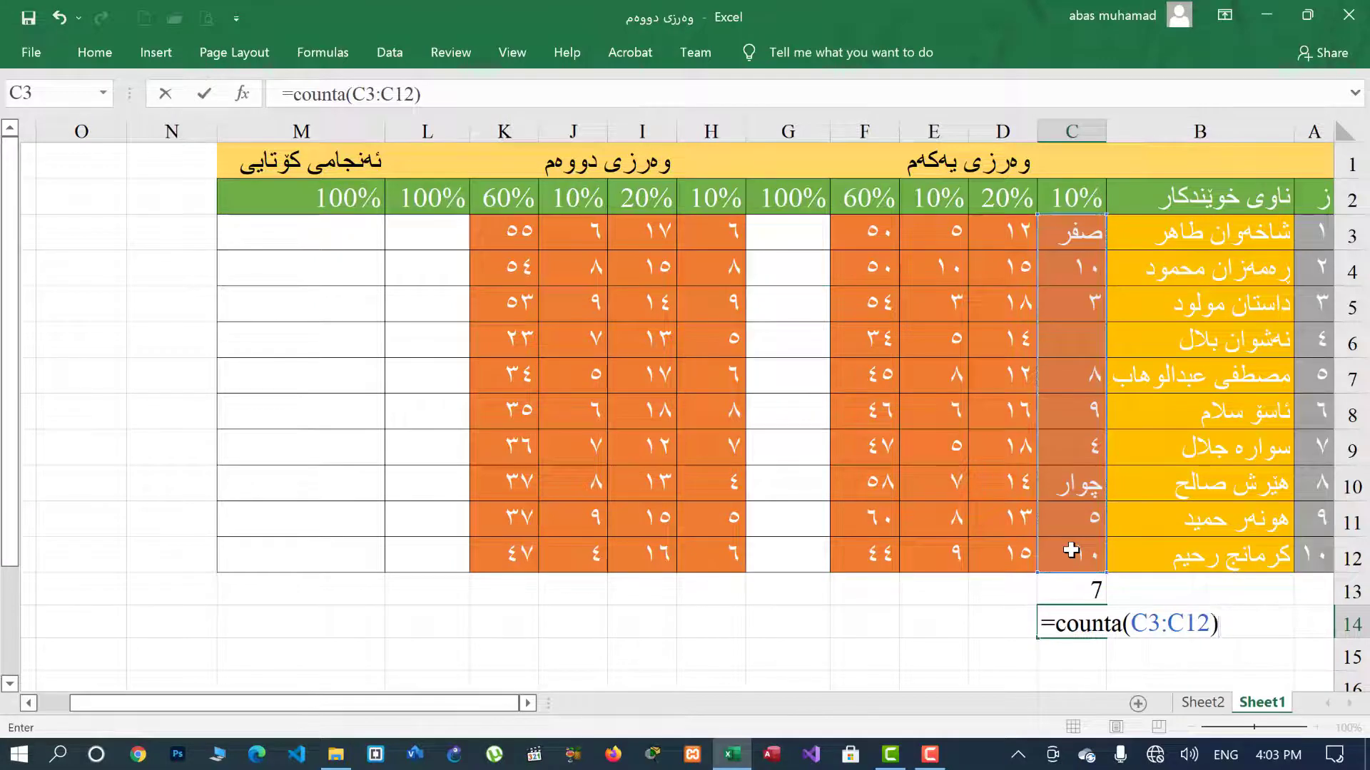
{"action": "key", "text": "Return"}
{"action": "left_click", "coordinate": [1066, 625]}
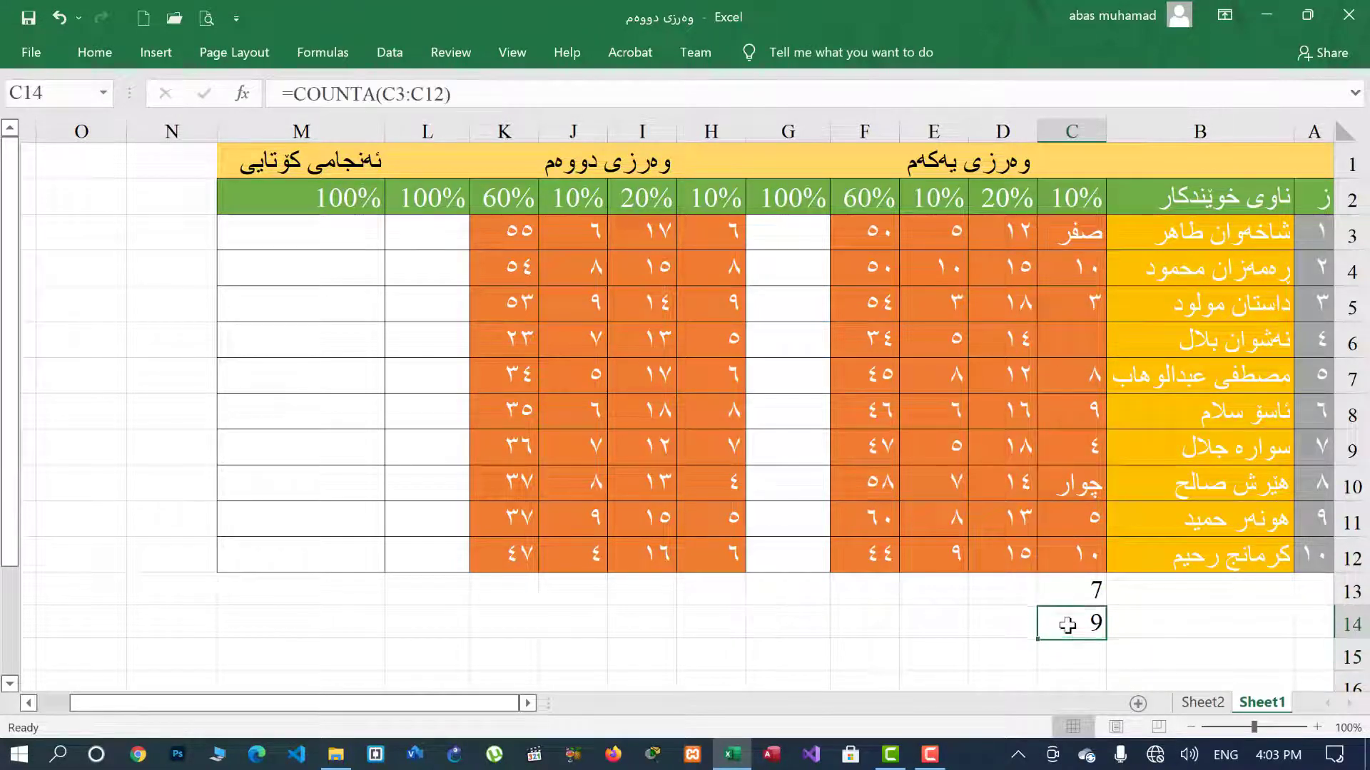
Check C6, C3 and C10 against the COUNTA result, and clear the score in C7 to test both counting formulas.
{"action": "left_click", "coordinate": [1081, 345]}
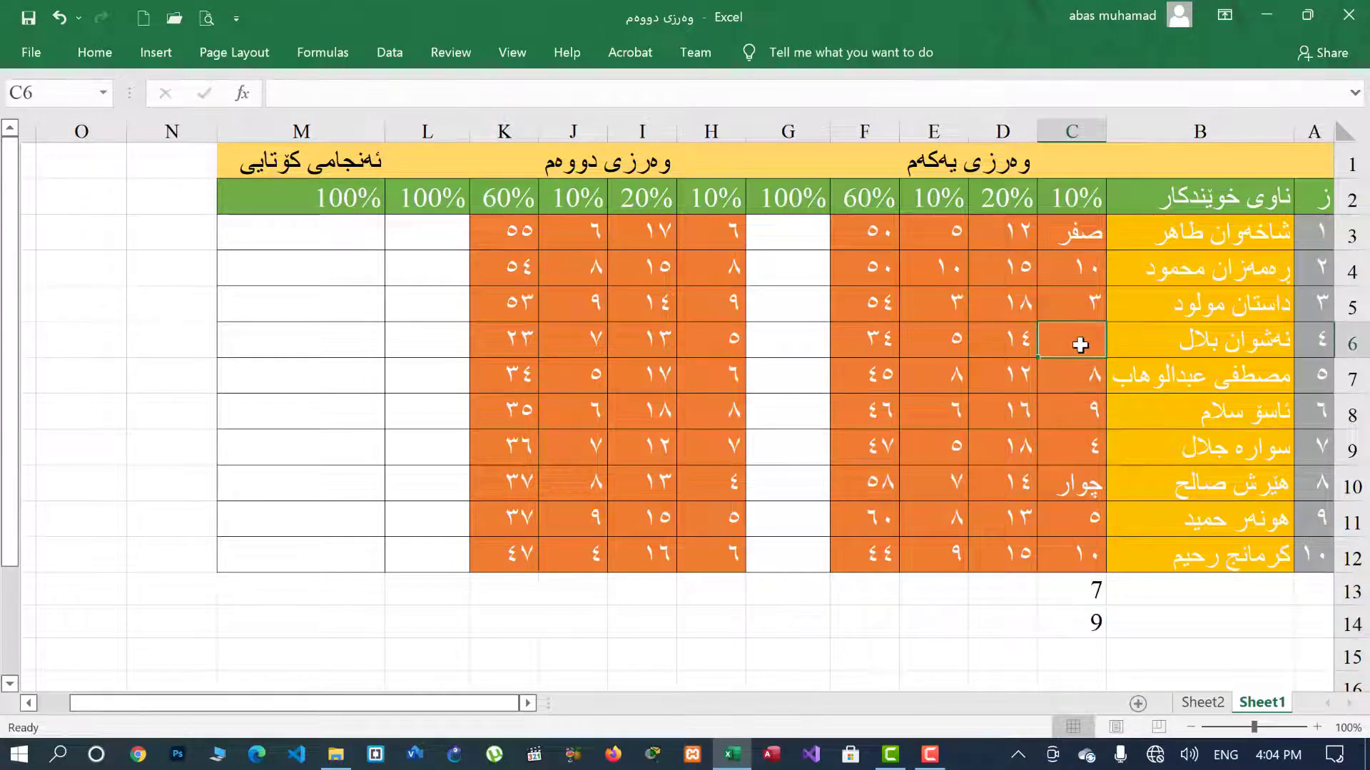
{"action": "left_click", "coordinate": [1074, 235]}
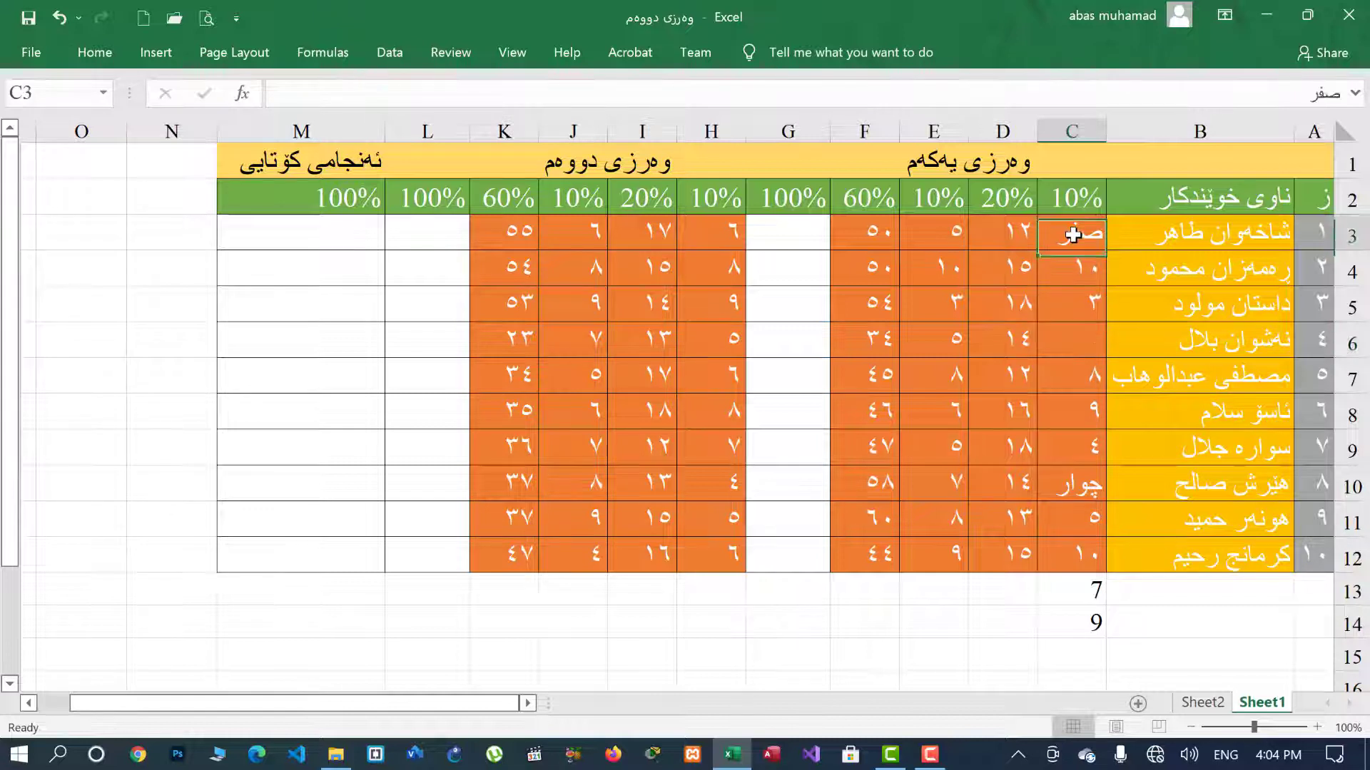
{"action": "left_click", "coordinate": [1084, 485]}
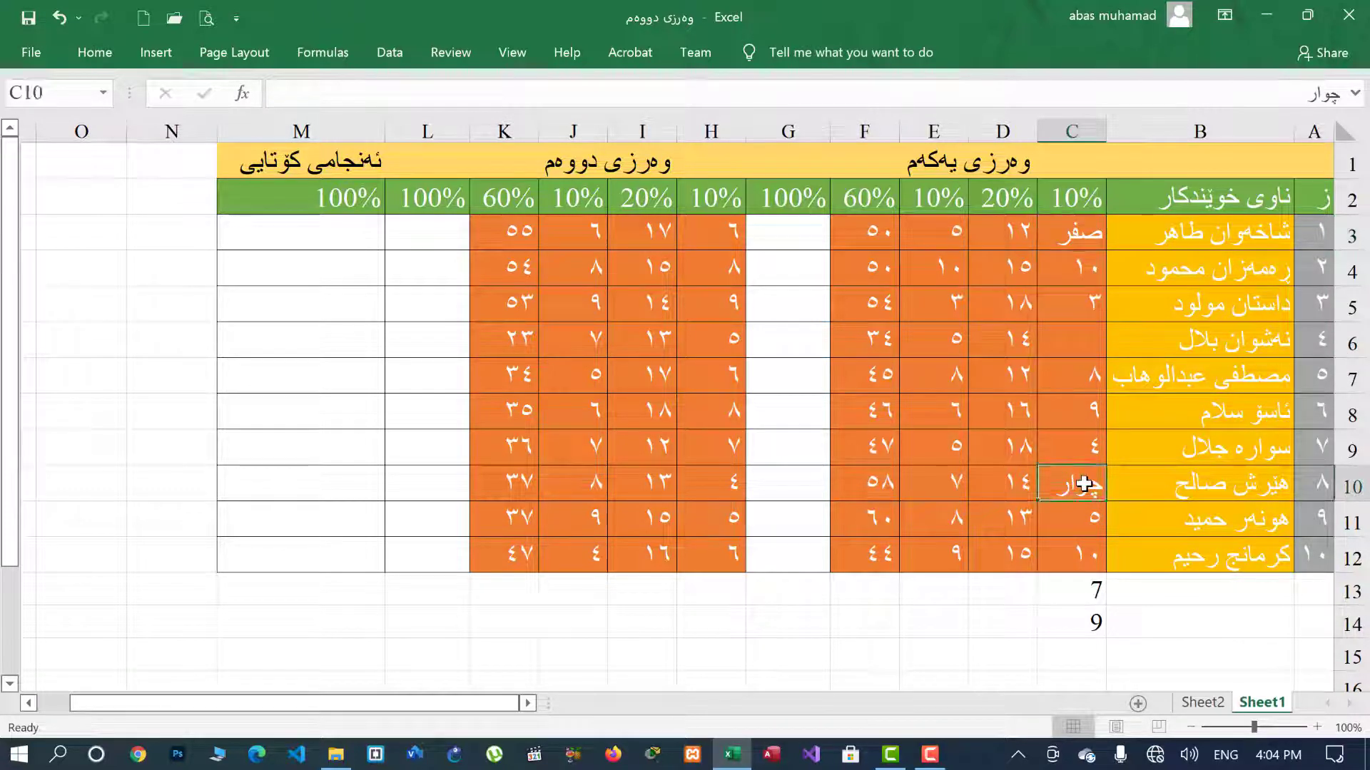
{"action": "left_click", "coordinate": [1084, 625]}
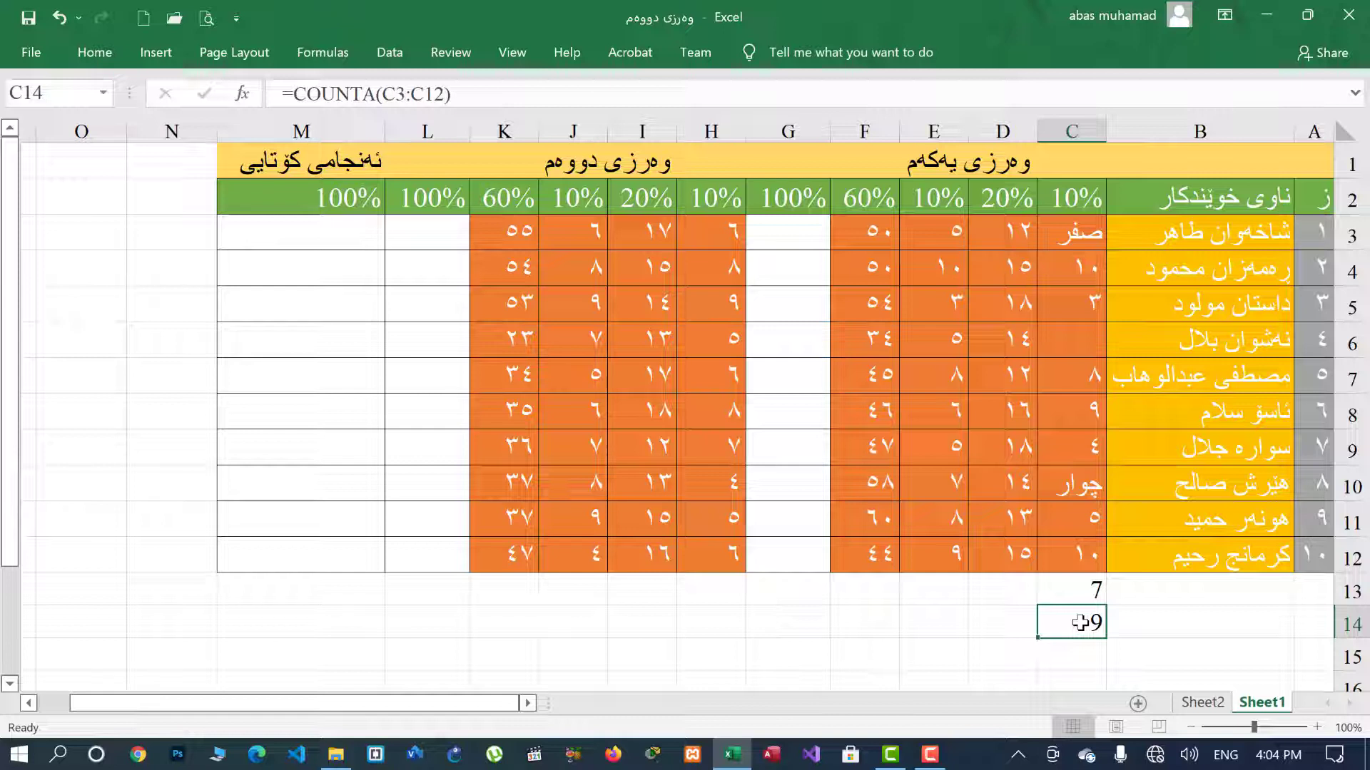
{"action": "left_click", "coordinate": [1073, 376]}
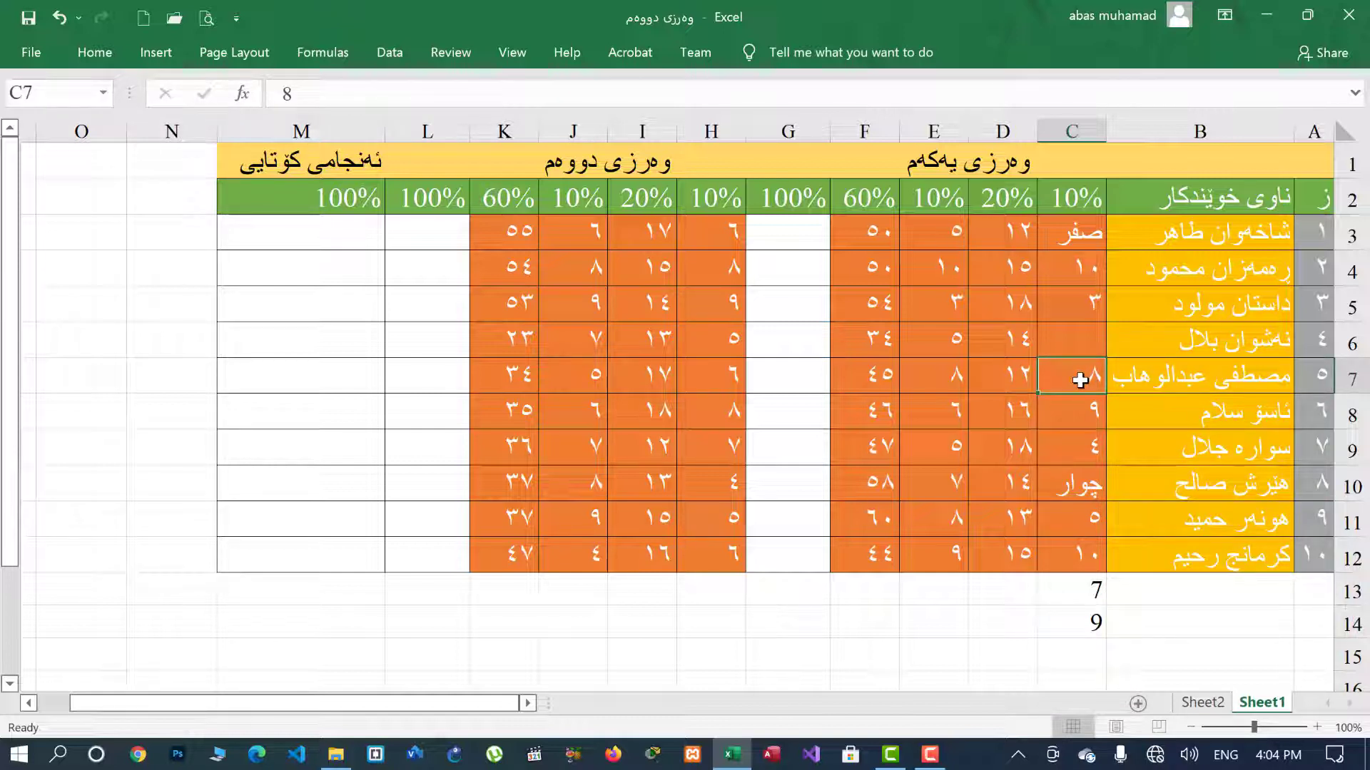
{"action": "key", "text": "Delete"}
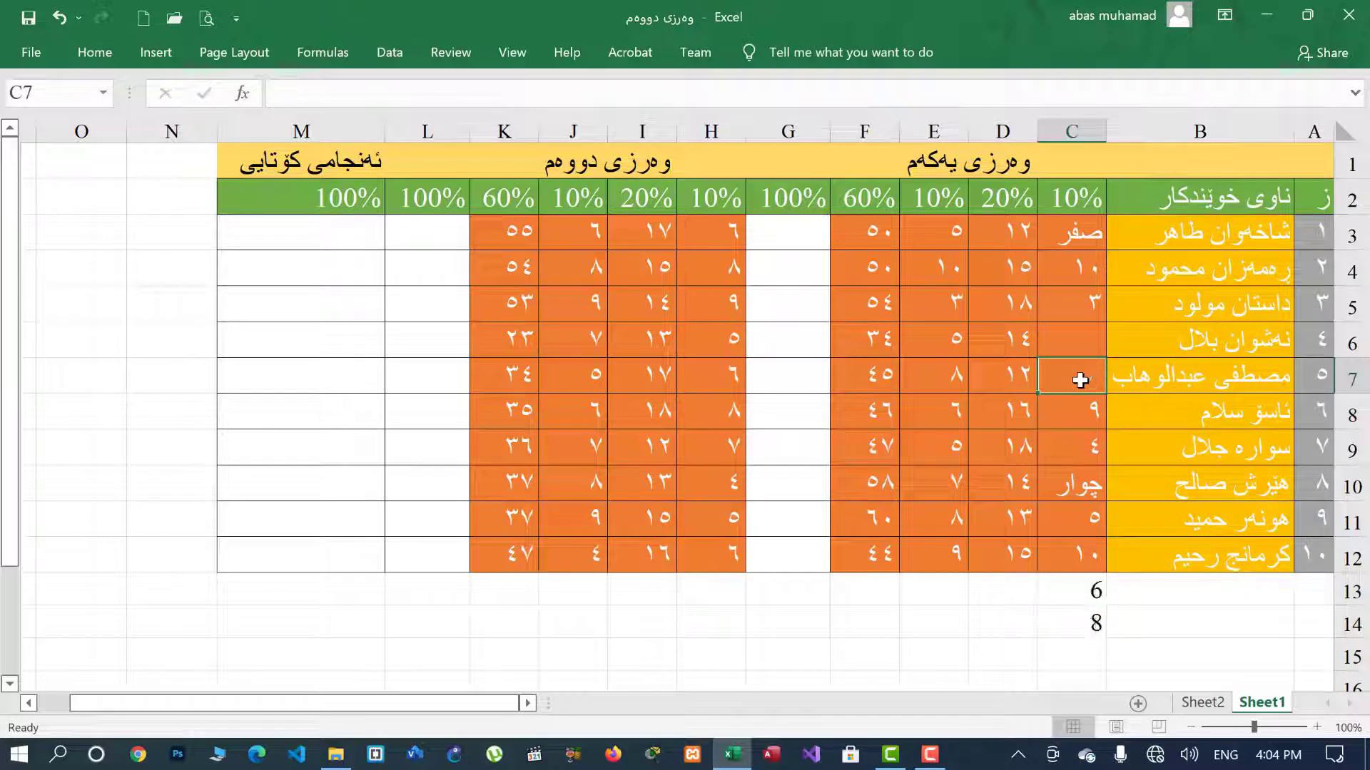
{"action": "left_click", "coordinate": [1070, 591]}
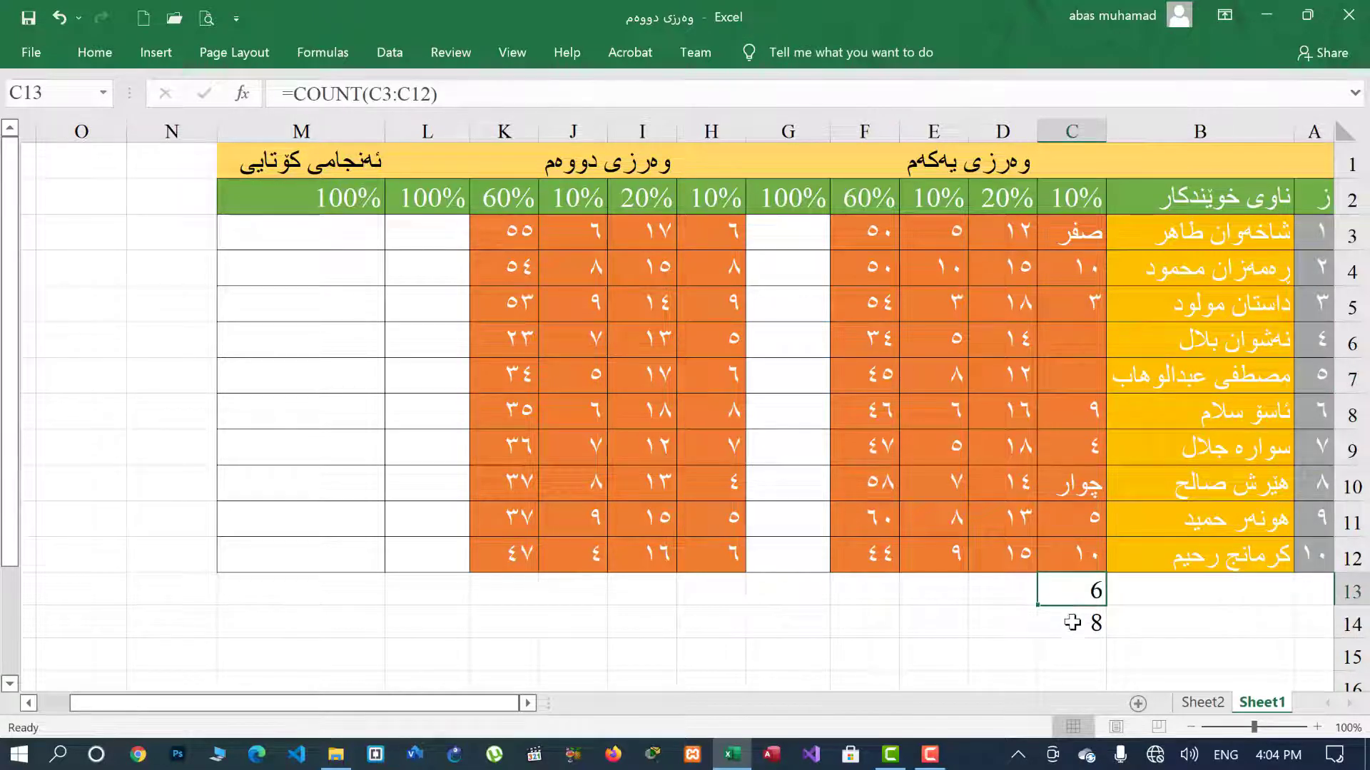
{"action": "left_click", "coordinate": [1072, 622]}
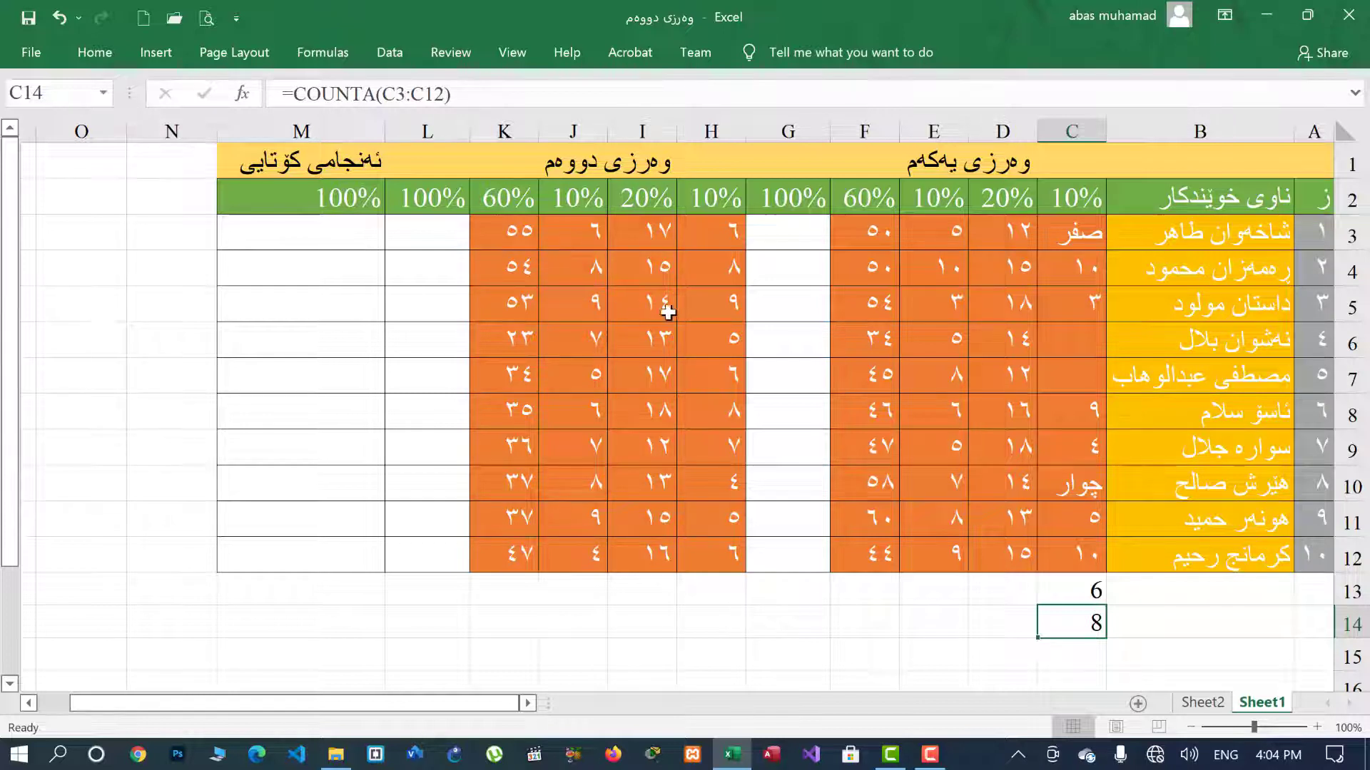
Enter the formula =H5+I5+J5+K5 in cell L5 to add the second-term scores in row 5.
{"action": "left_click_drag", "start_coordinate": [708, 306], "coordinate": [520, 300]}
{"action": "left_click", "coordinate": [433, 302]}
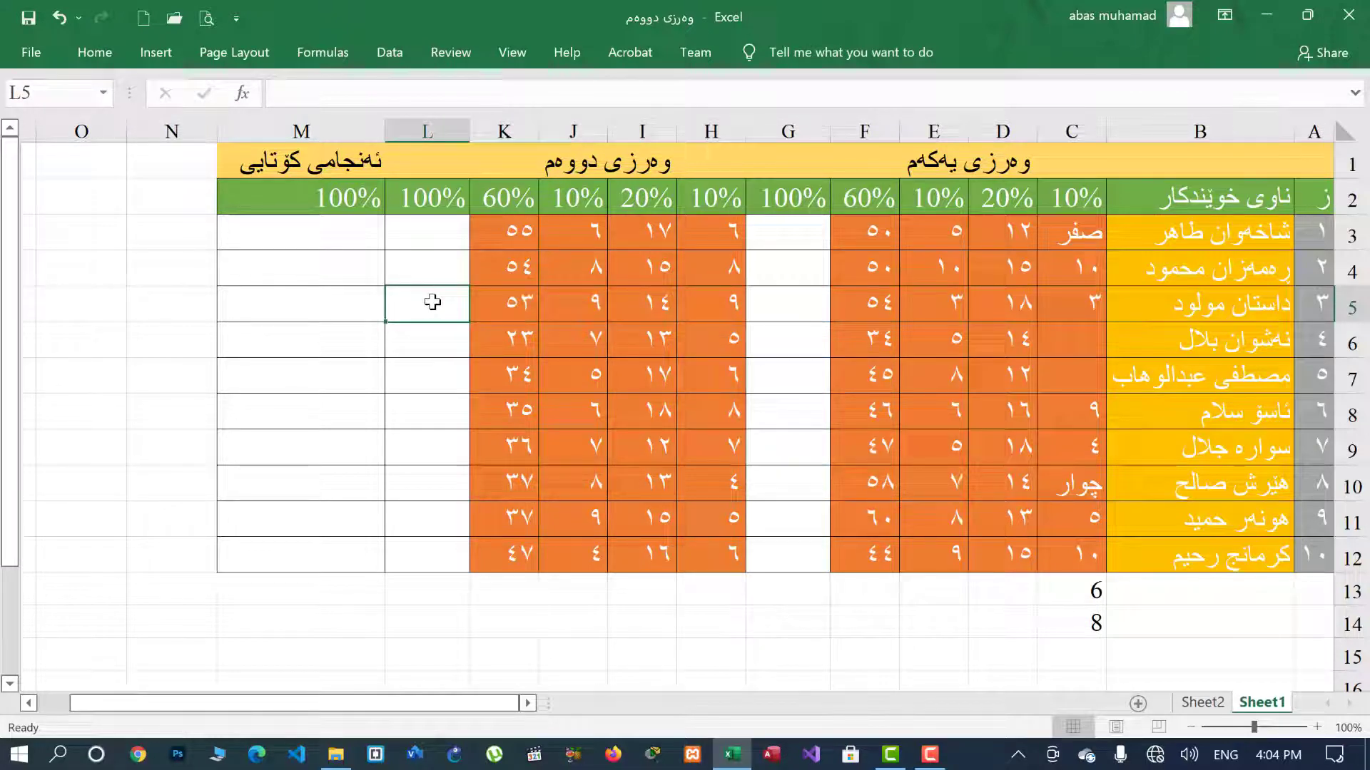
{"action": "type", "text": "="}
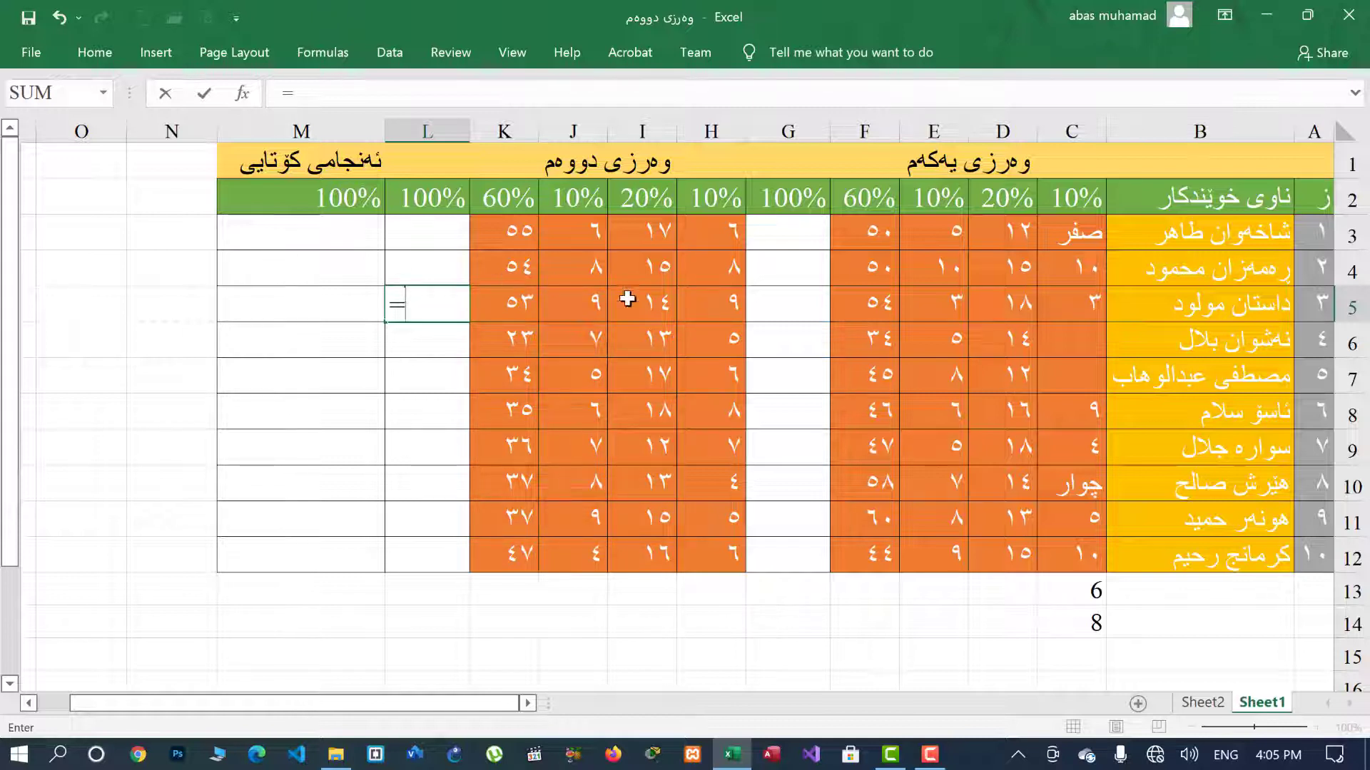
{"action": "left_click", "coordinate": [716, 304]}
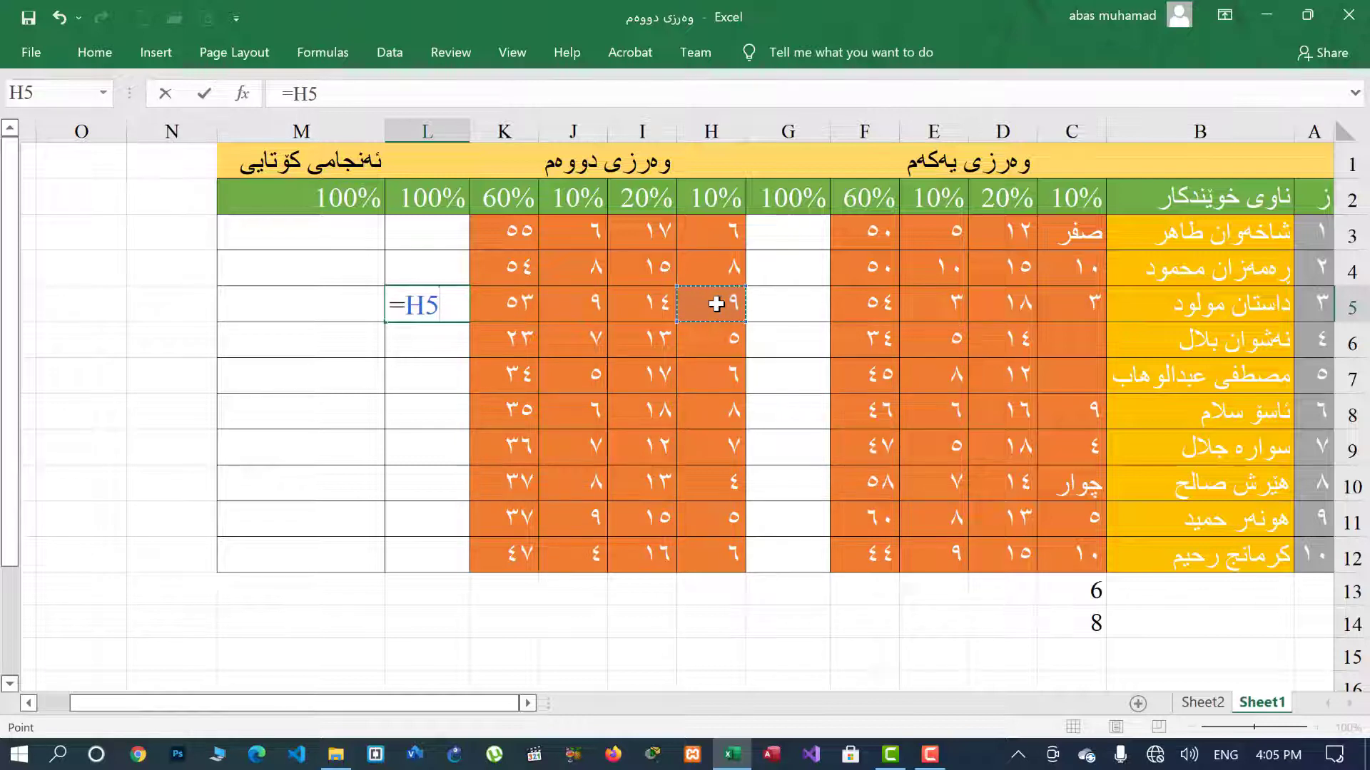
{"action": "type", "text": "+"}
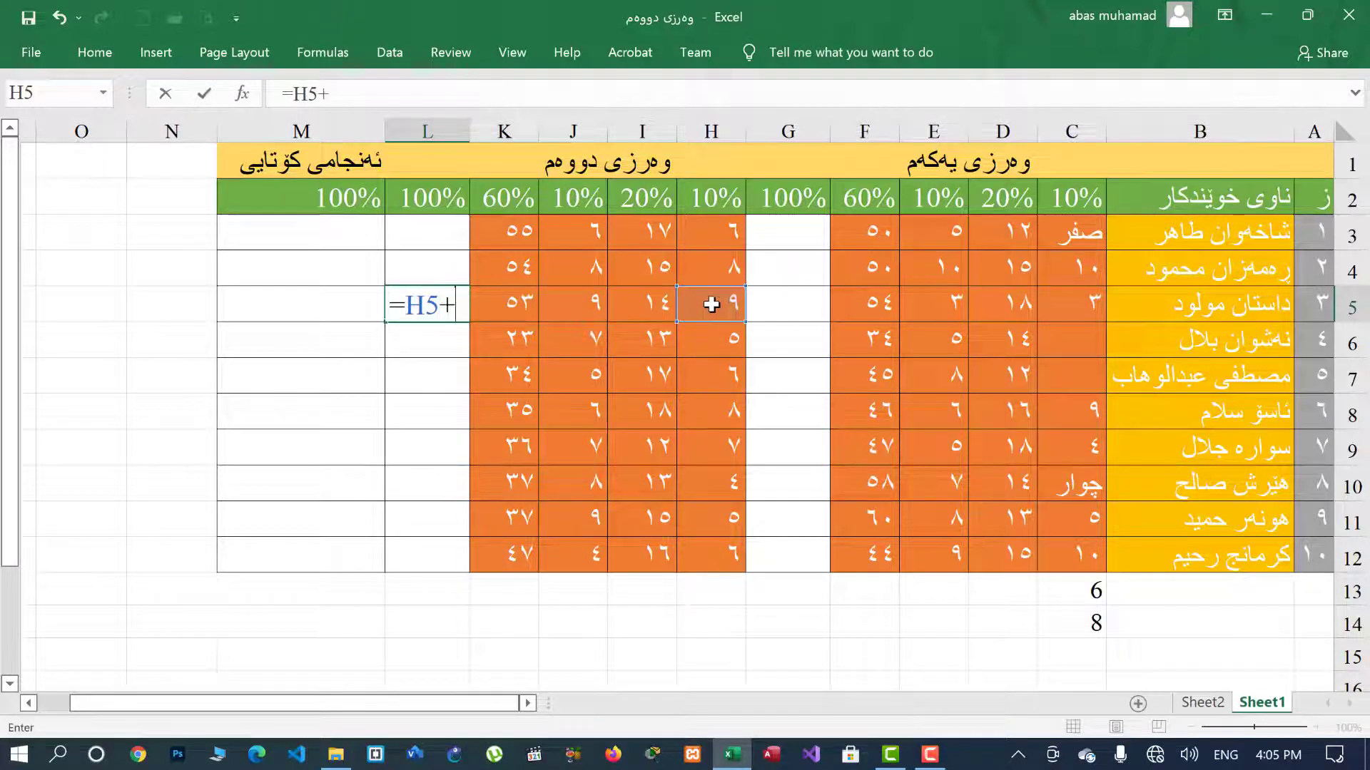
{"action": "left_click", "coordinate": [658, 304]}
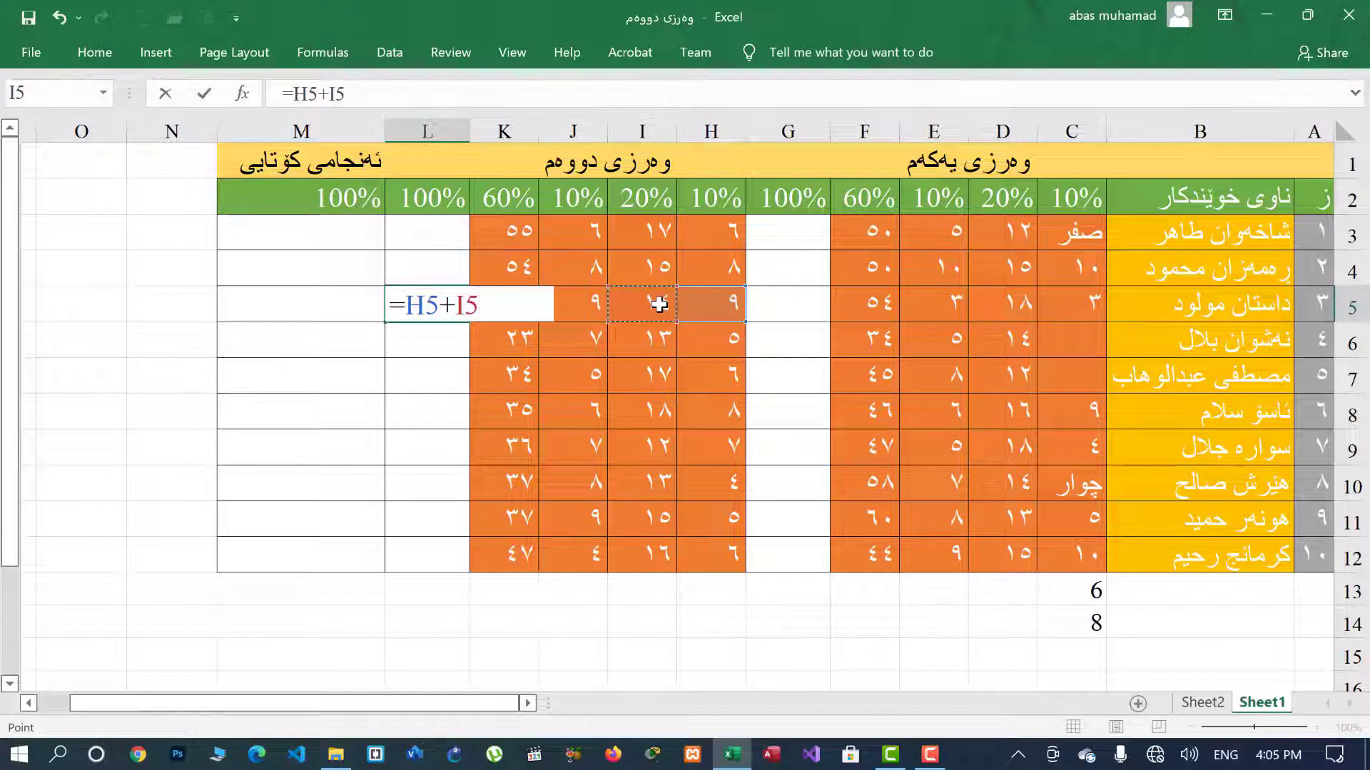
{"action": "type", "text": "+"}
{"action": "left_click", "coordinate": [592, 304]}
{"action": "type", "text": "+"}
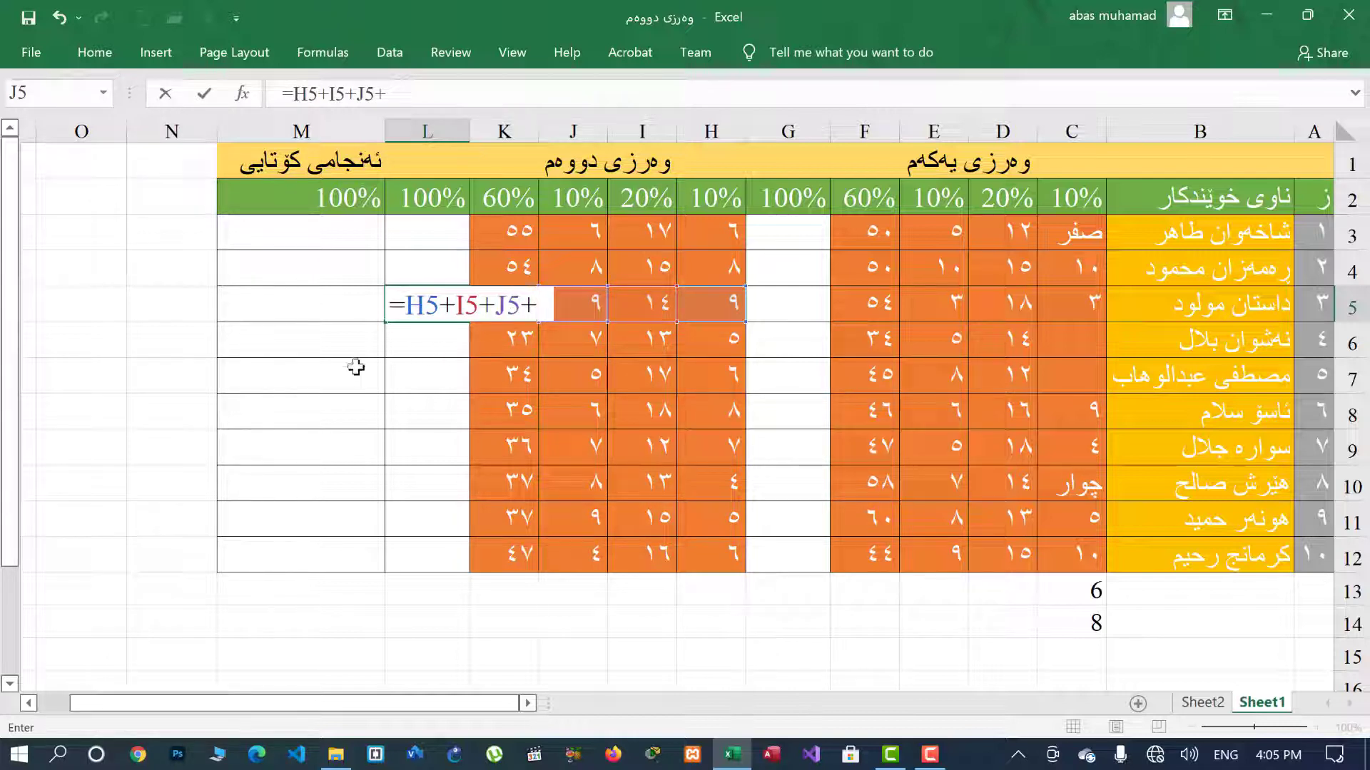
{"action": "type", "text": "K5"}
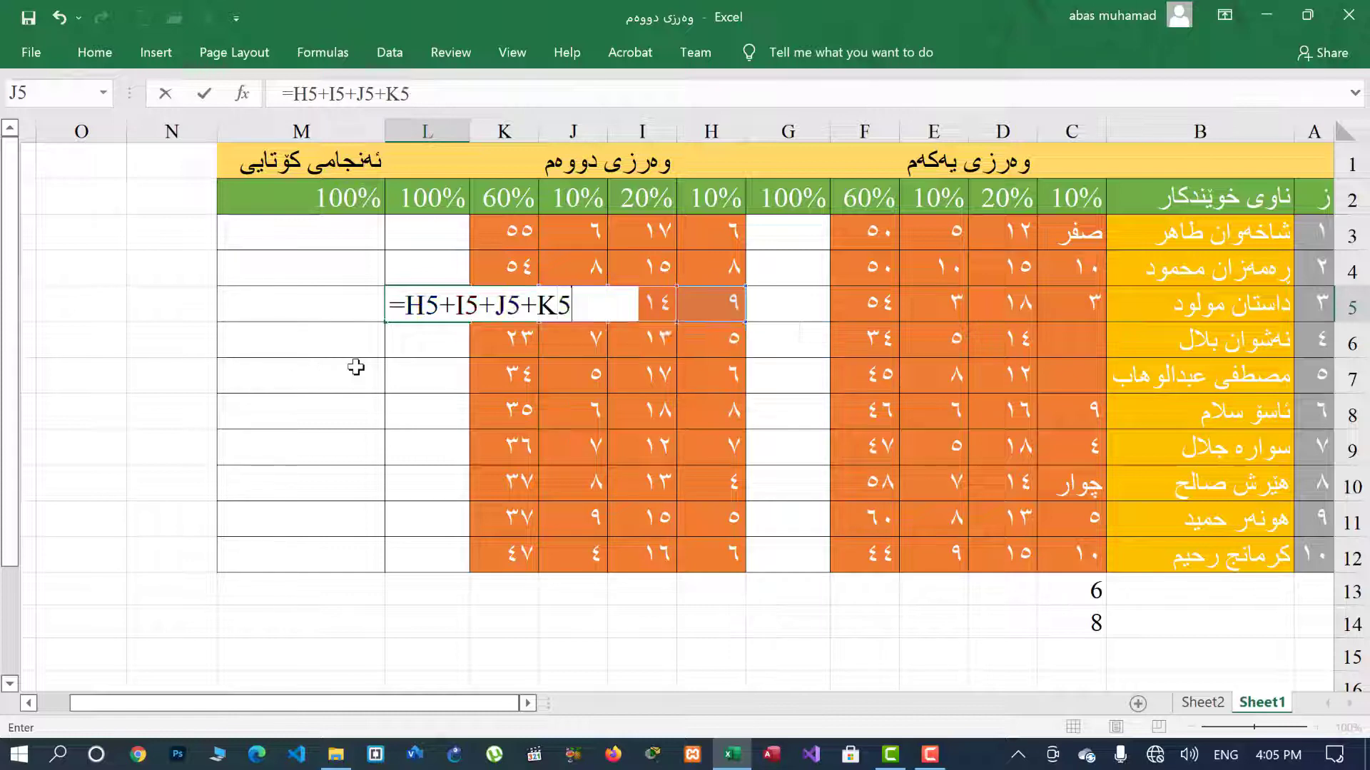
{"action": "key", "text": "Return"}
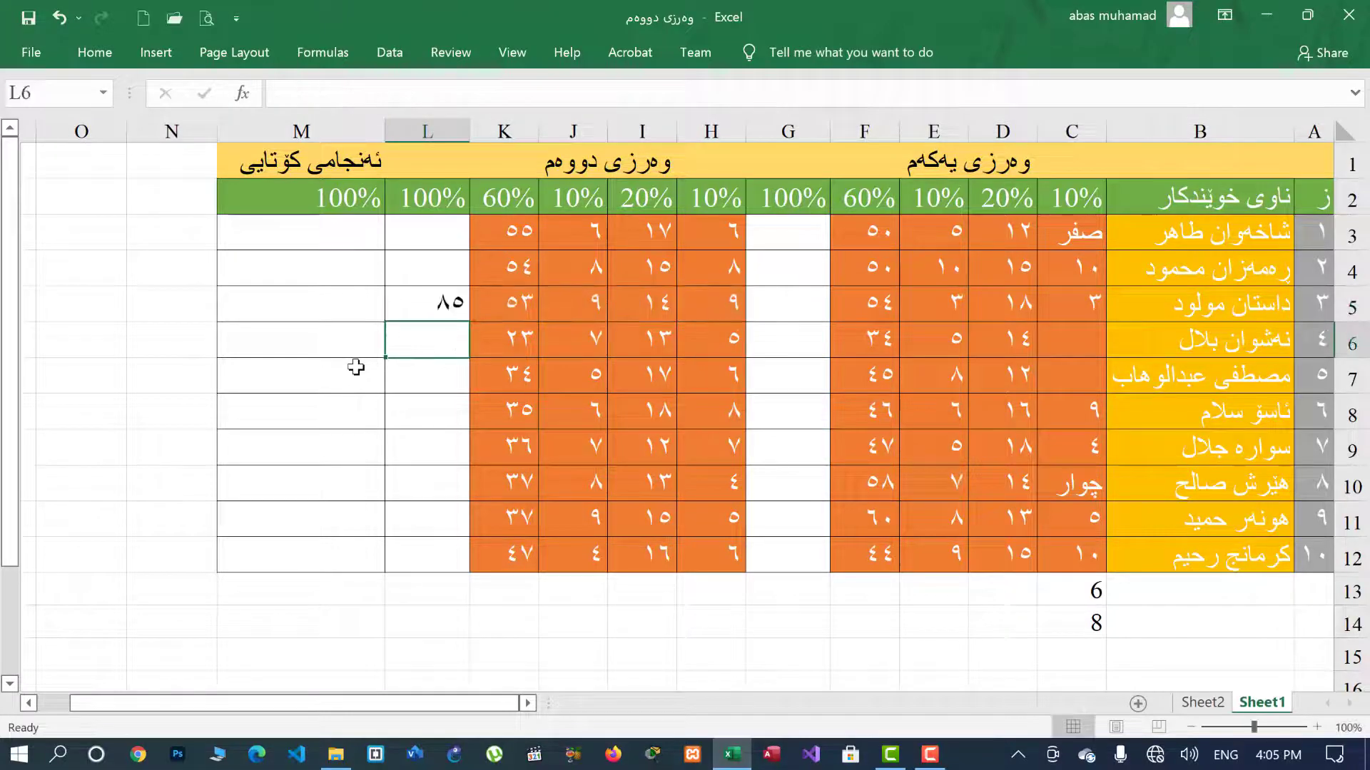
{"action": "left_click_drag", "start_coordinate": [681, 309], "coordinate": [443, 298]}
{"action": "left_click", "coordinate": [442, 298]}
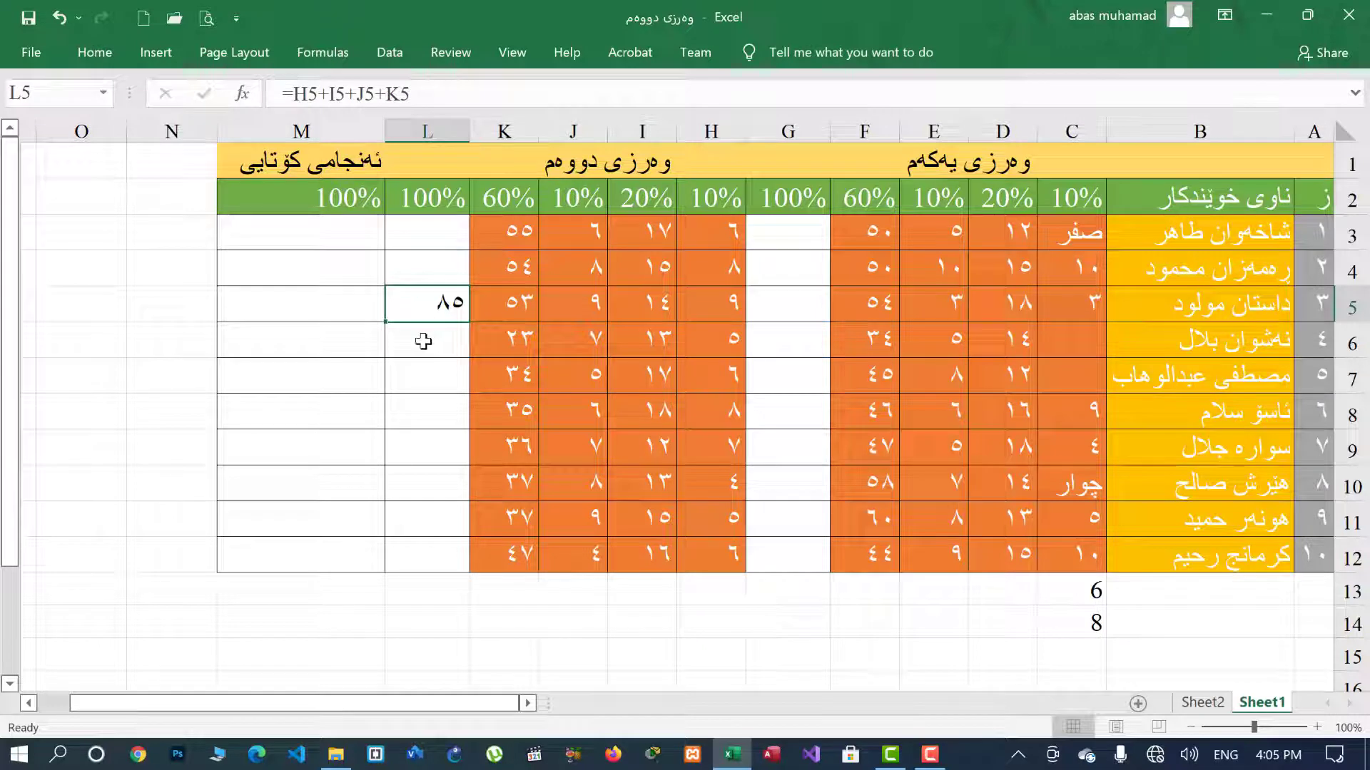
Enter the formula =K6-J6 in cell M6 to subtract the second-term 10% score from the 60% score.
{"action": "left_click", "coordinate": [512, 339]}
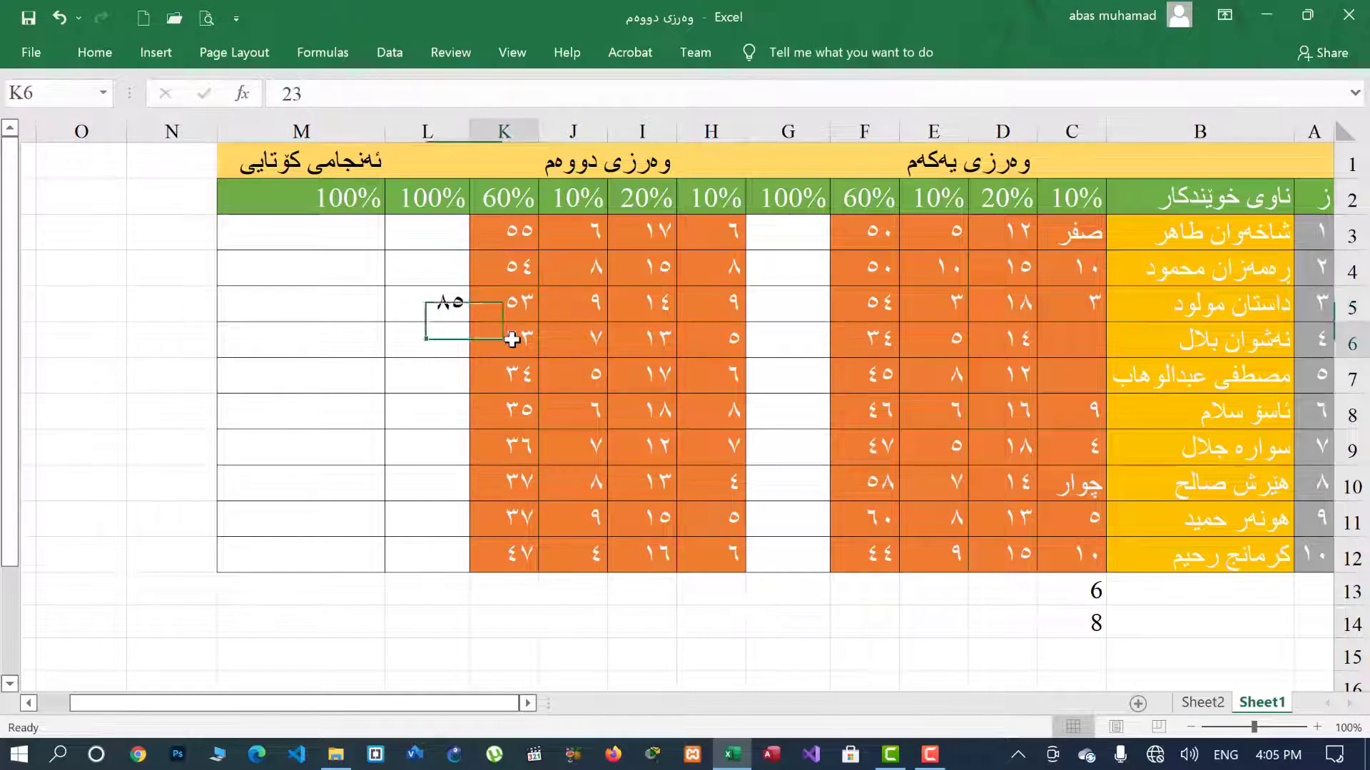
{"action": "left_click", "coordinate": [559, 336]}
{"action": "left_click", "coordinate": [321, 337]}
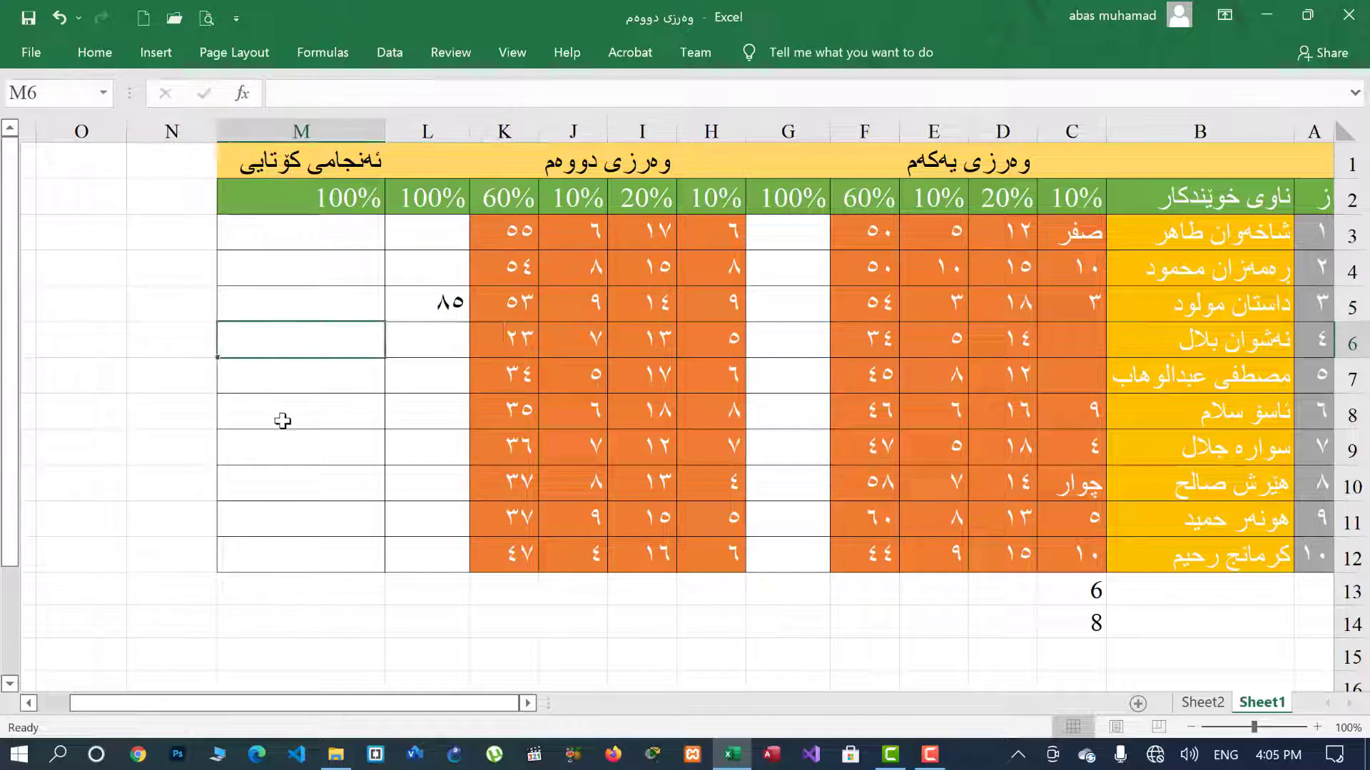
{"action": "type", "text": "="}
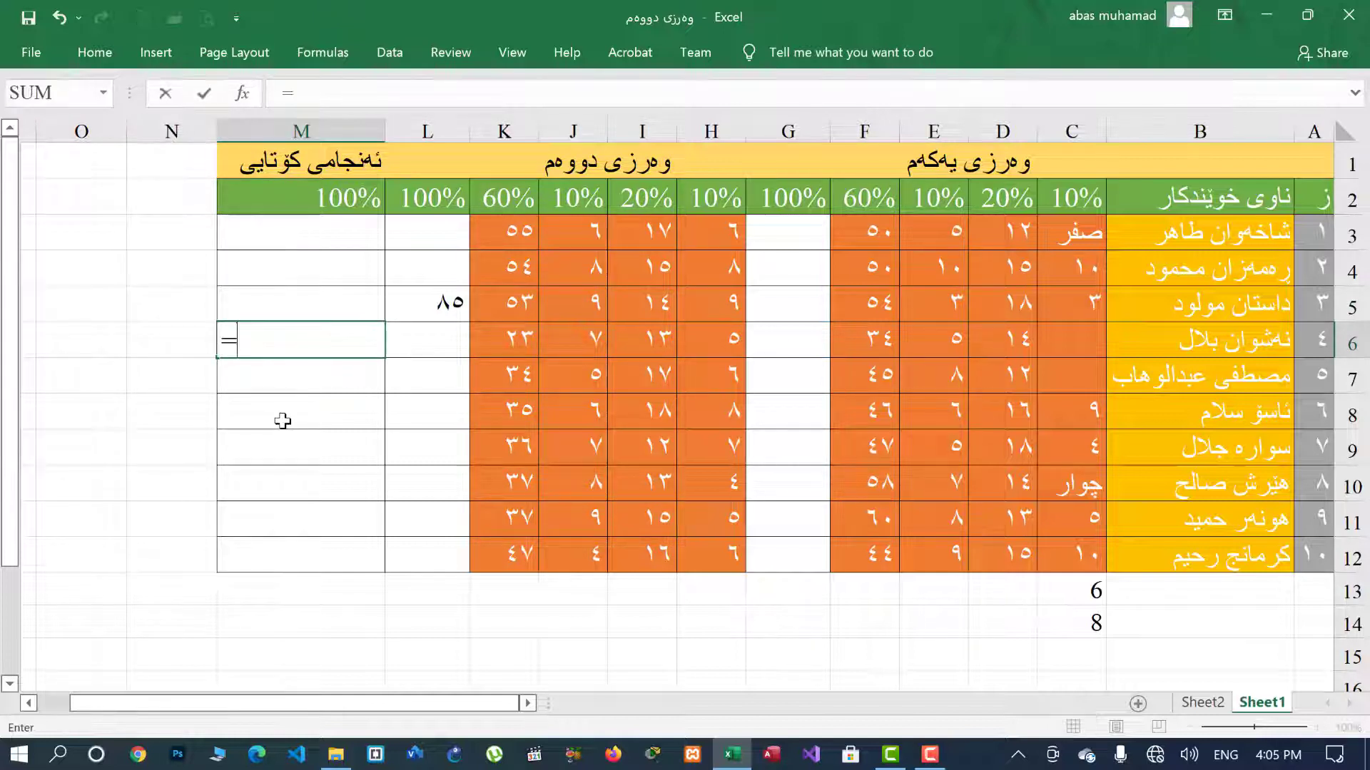
{"action": "left_click", "coordinate": [503, 341]}
{"action": "type", "text": "-"}
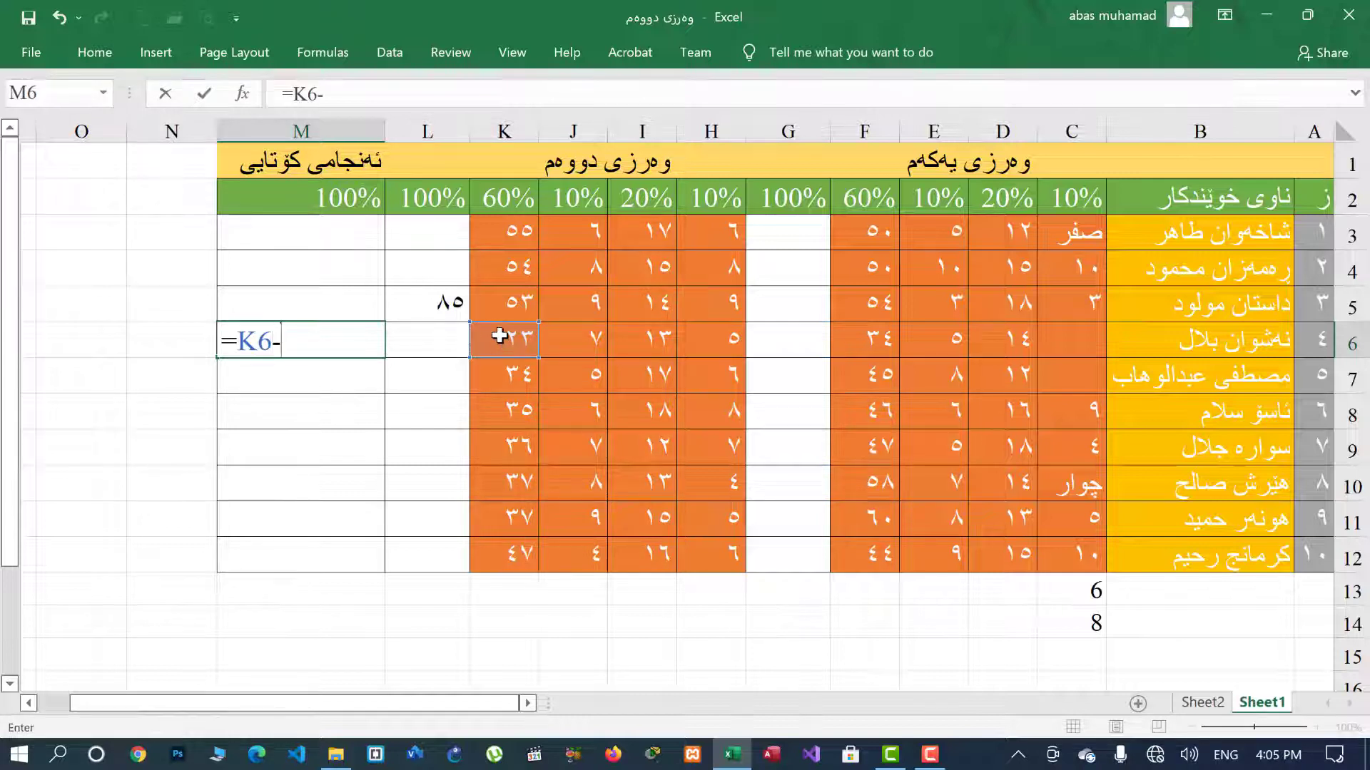
{"action": "left_click", "coordinate": [581, 340]}
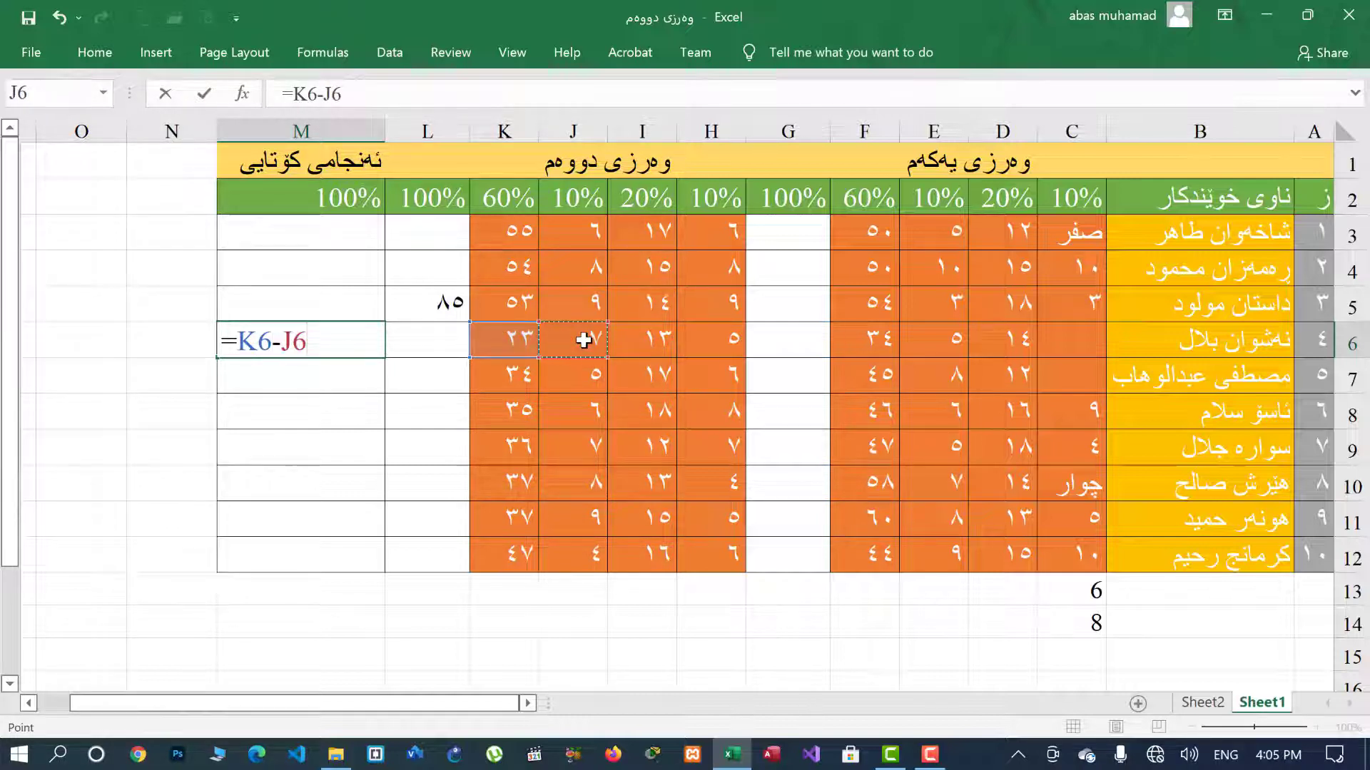
{"action": "key", "text": "Return"}
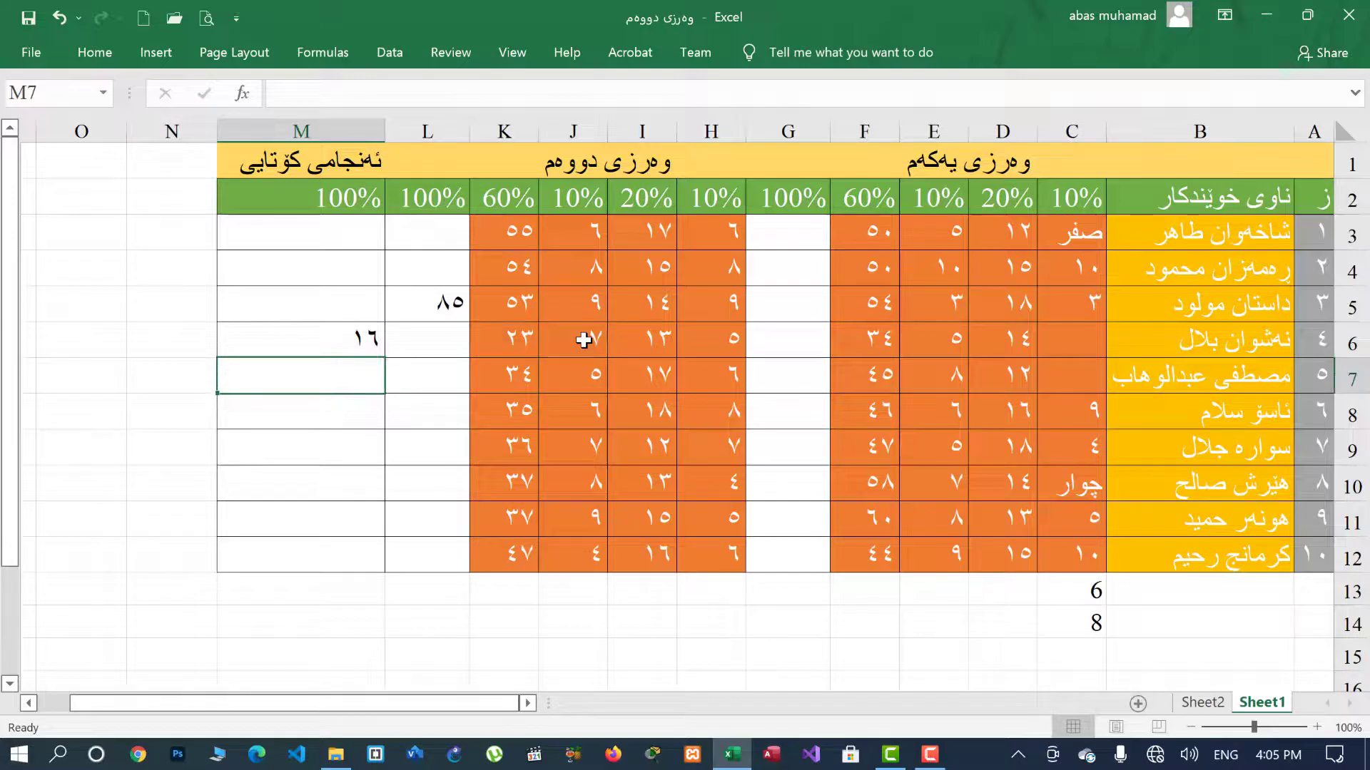
{"action": "left_click", "coordinate": [363, 340]}
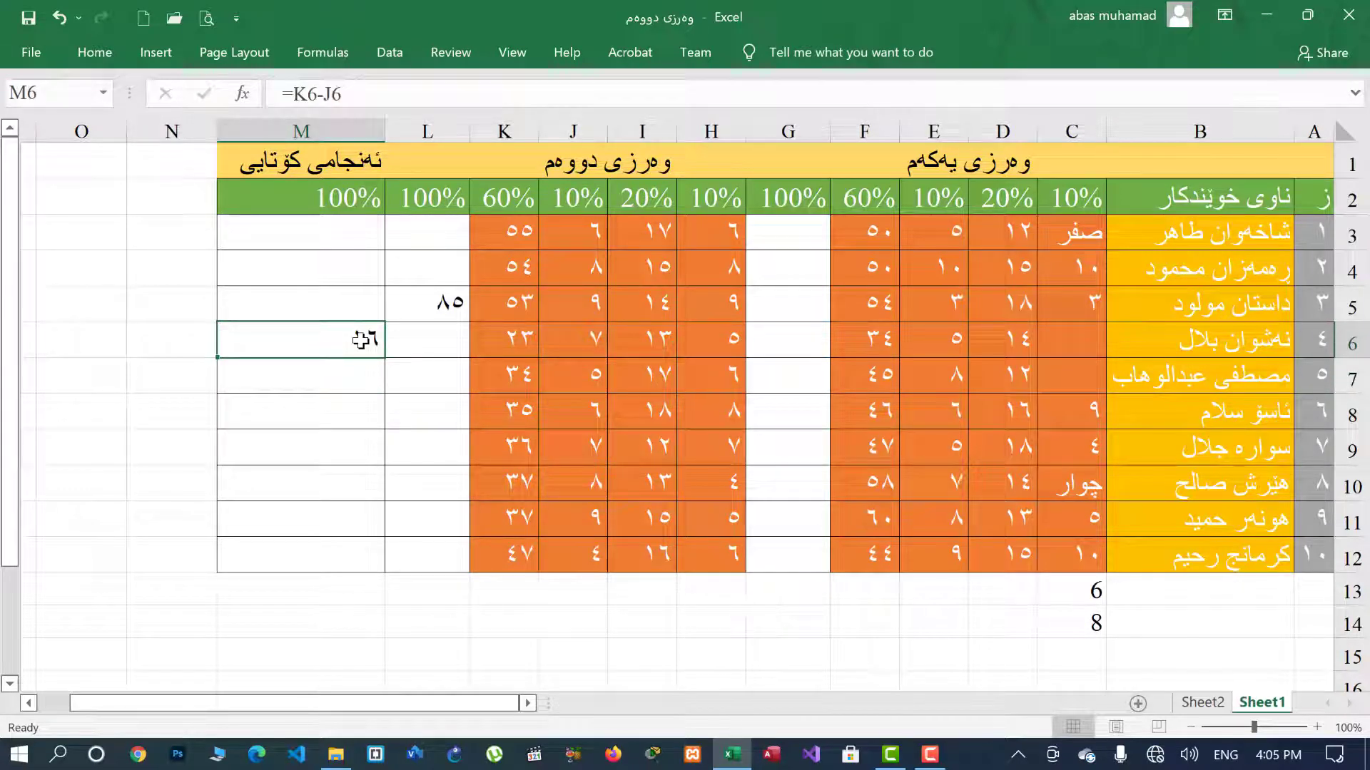
Enter the formula =H5*J5 in cell M5 to multiply the two second-term 10% scores in row 5.
{"action": "left_click", "coordinate": [723, 304]}
{"action": "left_click", "coordinate": [584, 302]}
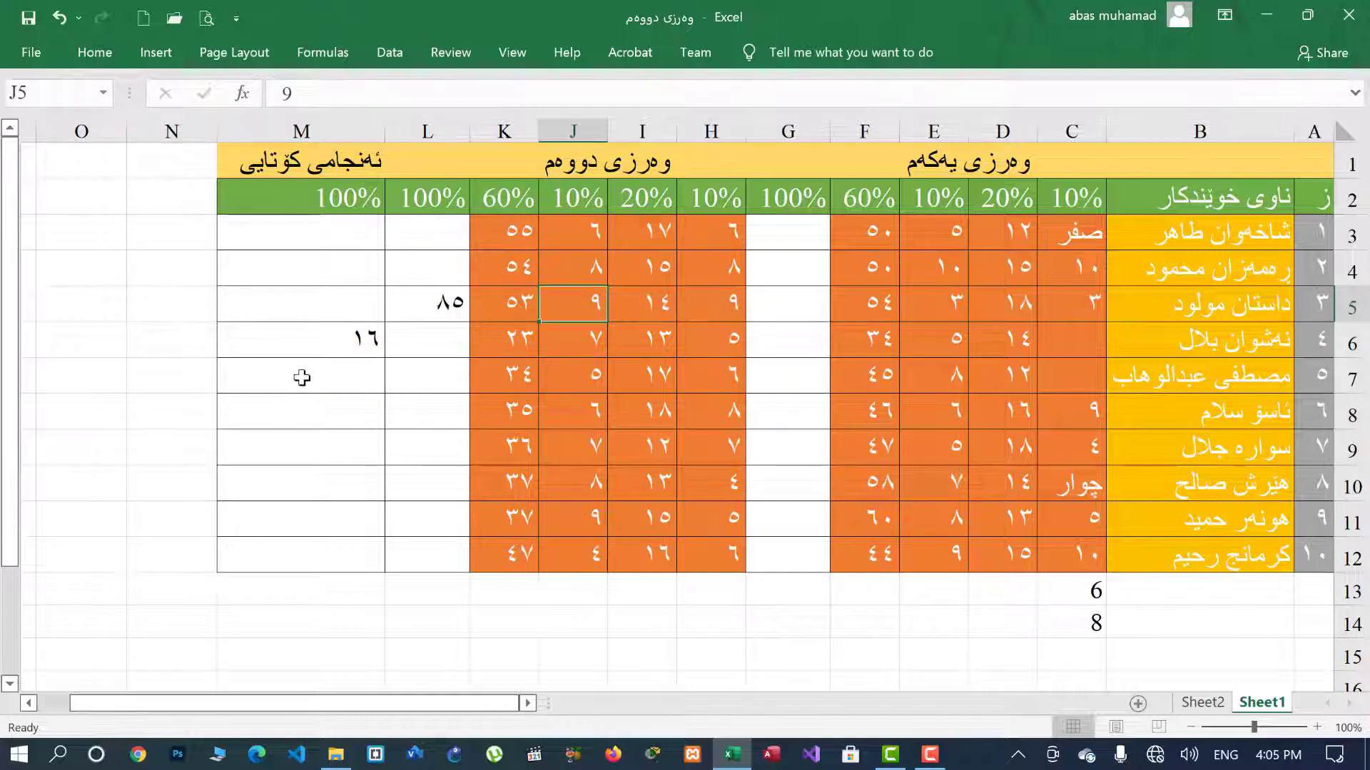
{"action": "left_click", "coordinate": [317, 303]}
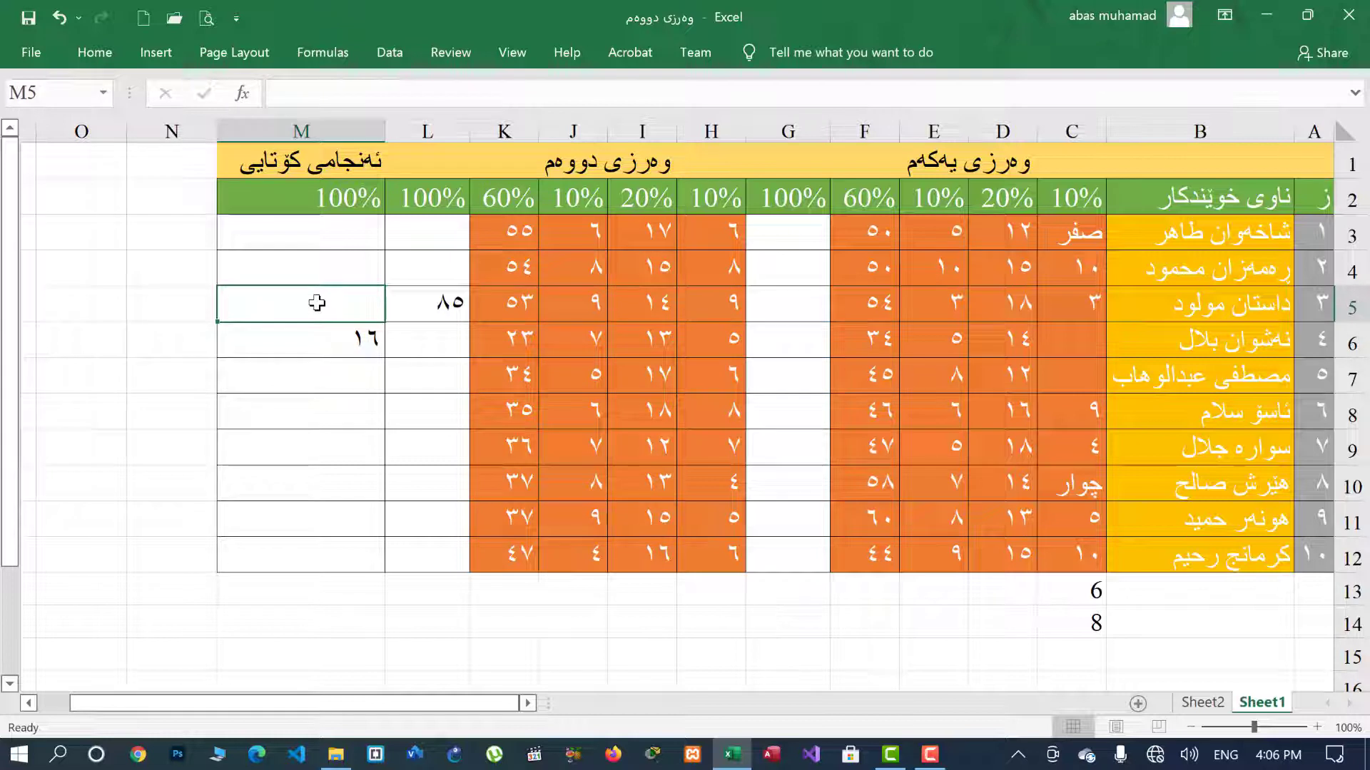
{"action": "type", "text": "="}
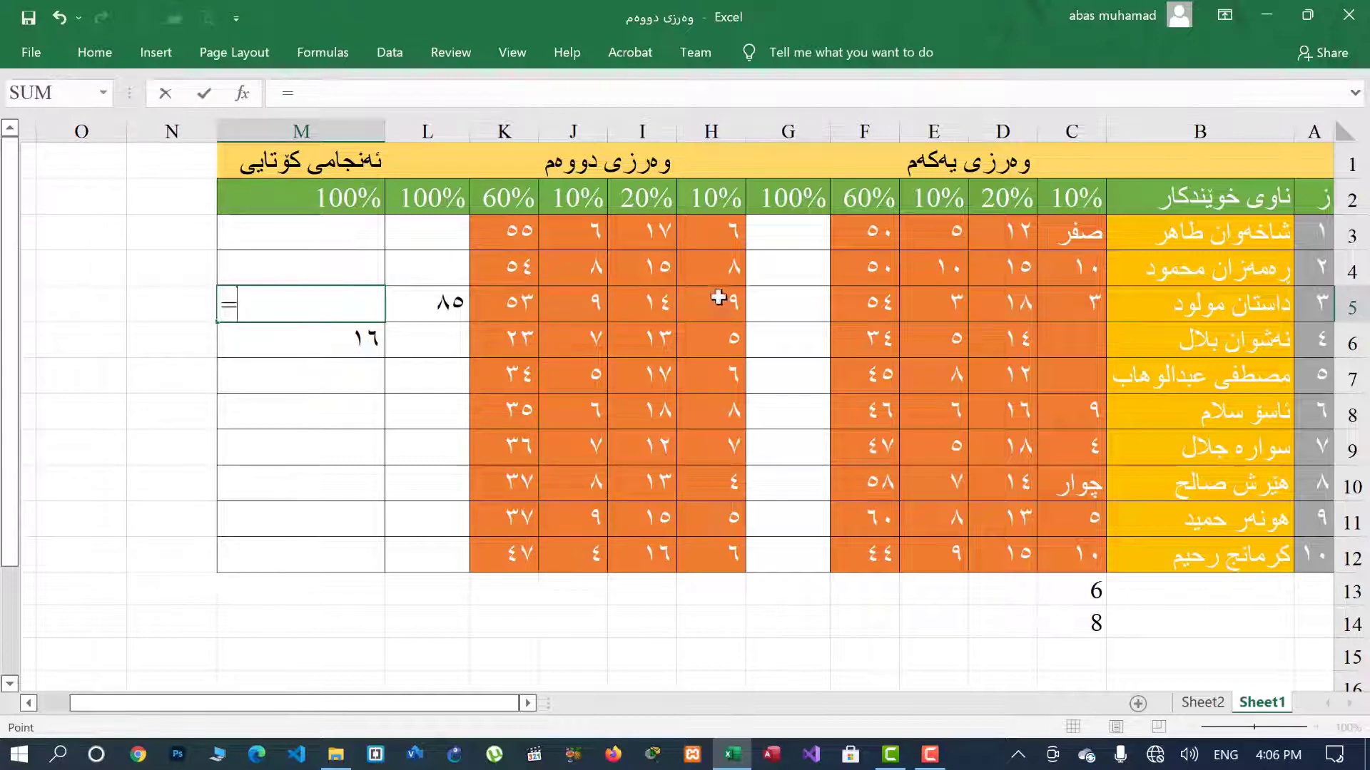
{"action": "left_click", "coordinate": [718, 297]}
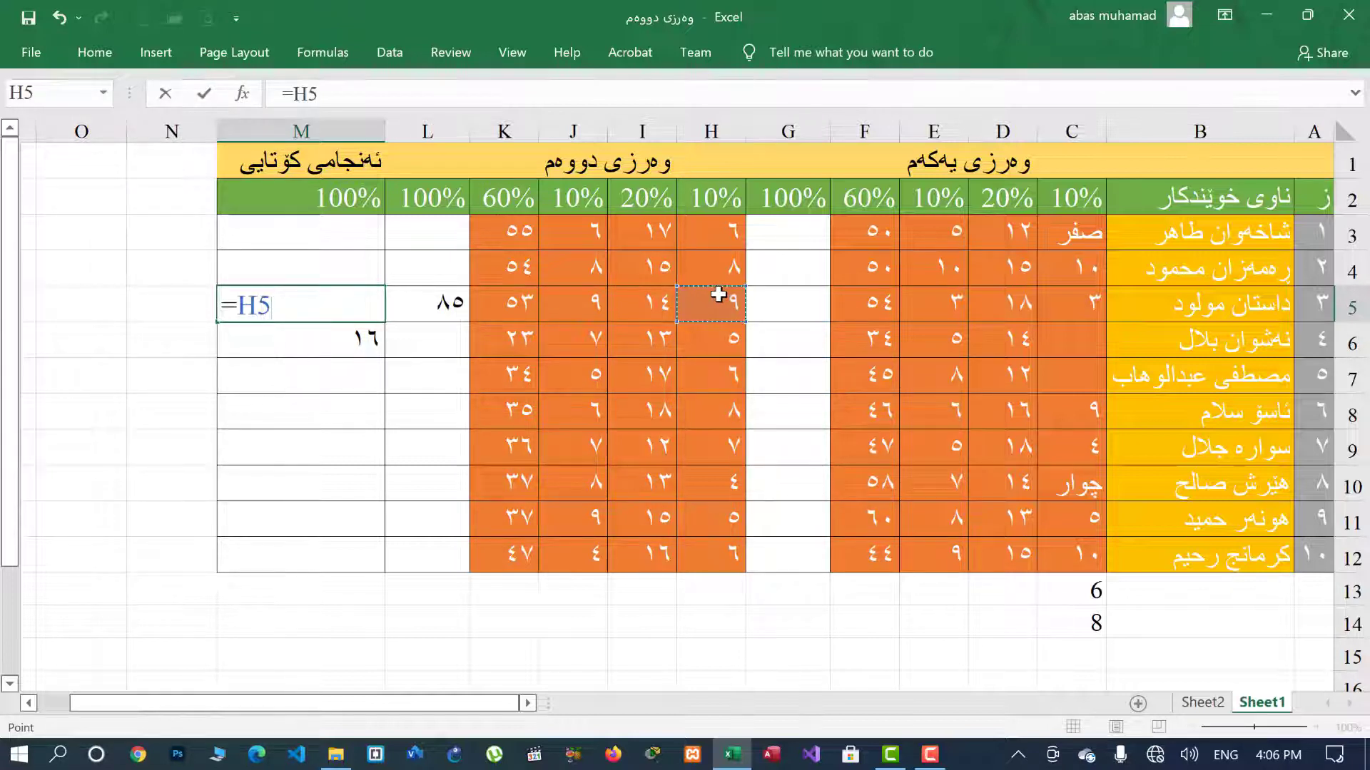
{"action": "type", "text": "*"}
{"action": "left_click", "coordinate": [584, 299]}
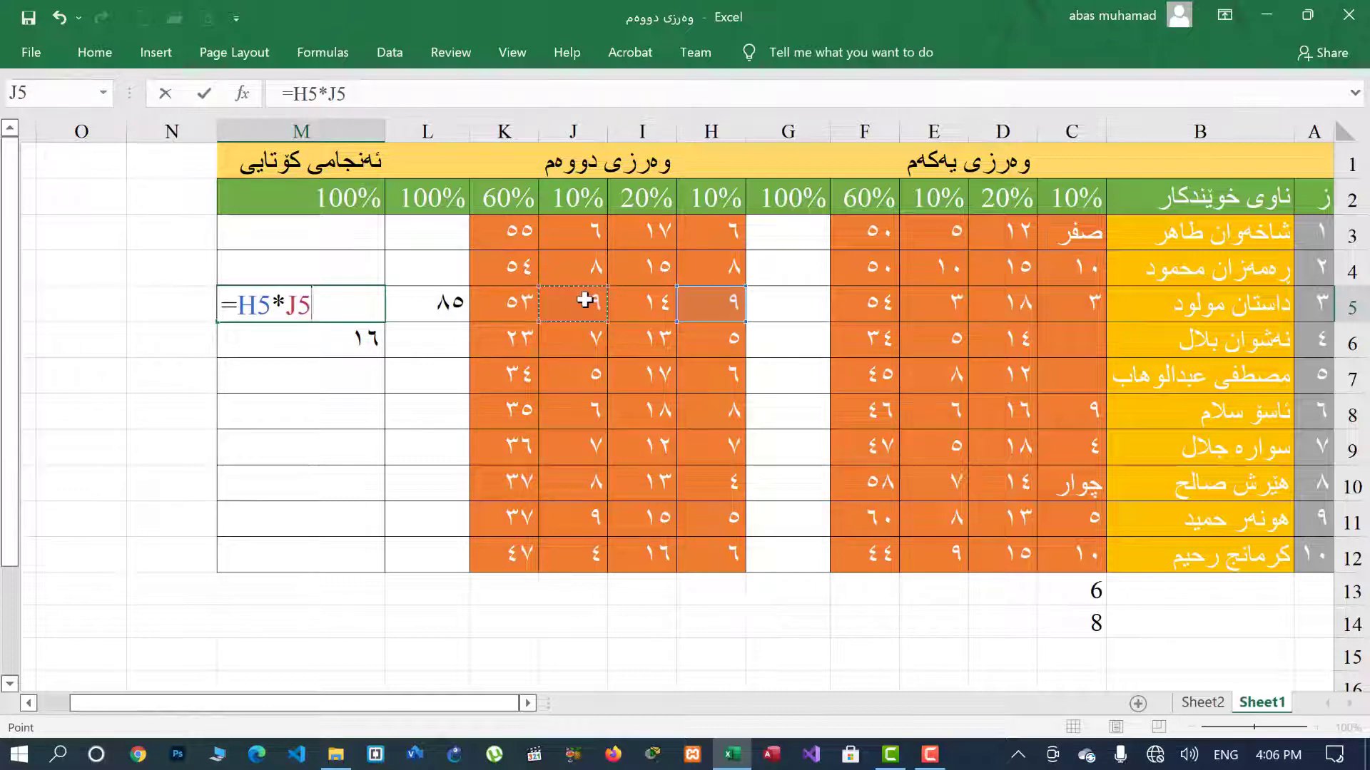
{"action": "key", "text": "Return"}
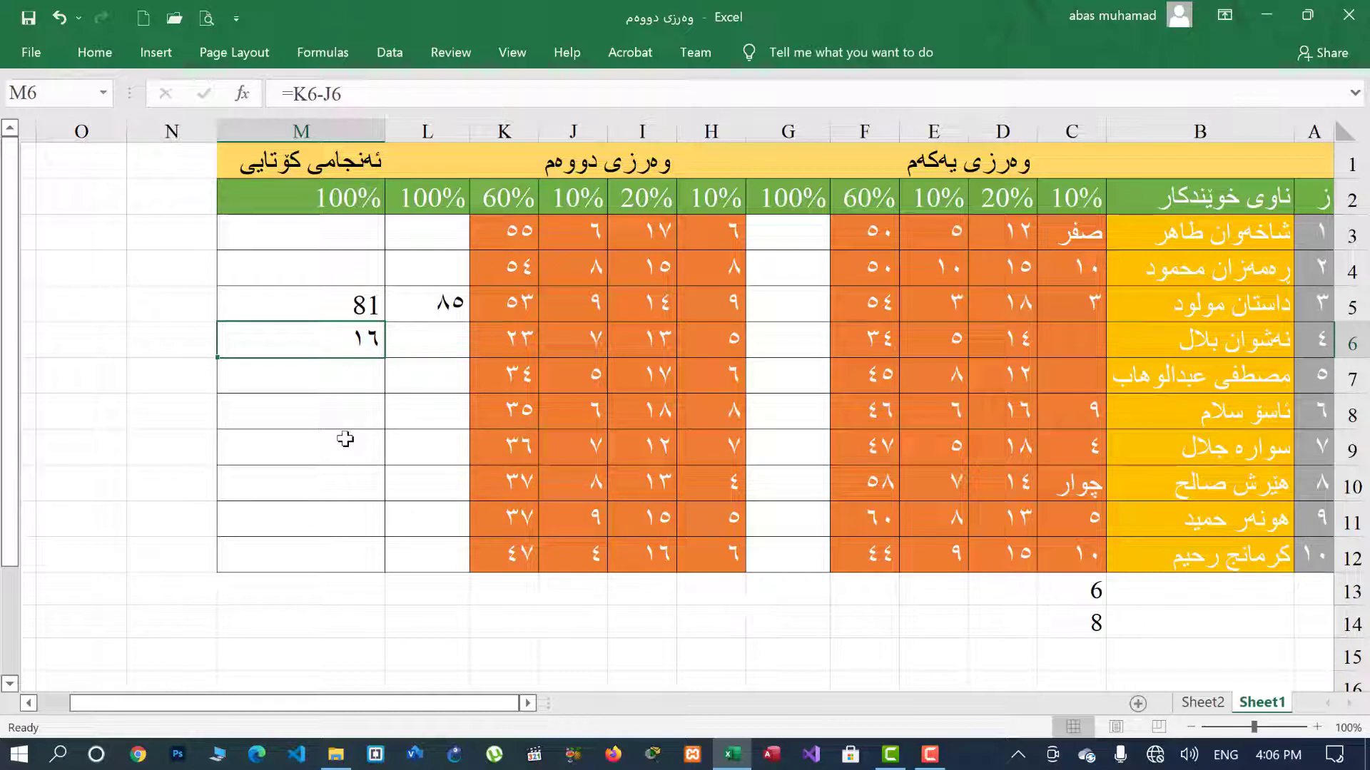
Enter the formula =I8/J8 in cell M8 to divide the second-term 20% score by the adjacent 10% score.
{"action": "left_click", "coordinate": [645, 409]}
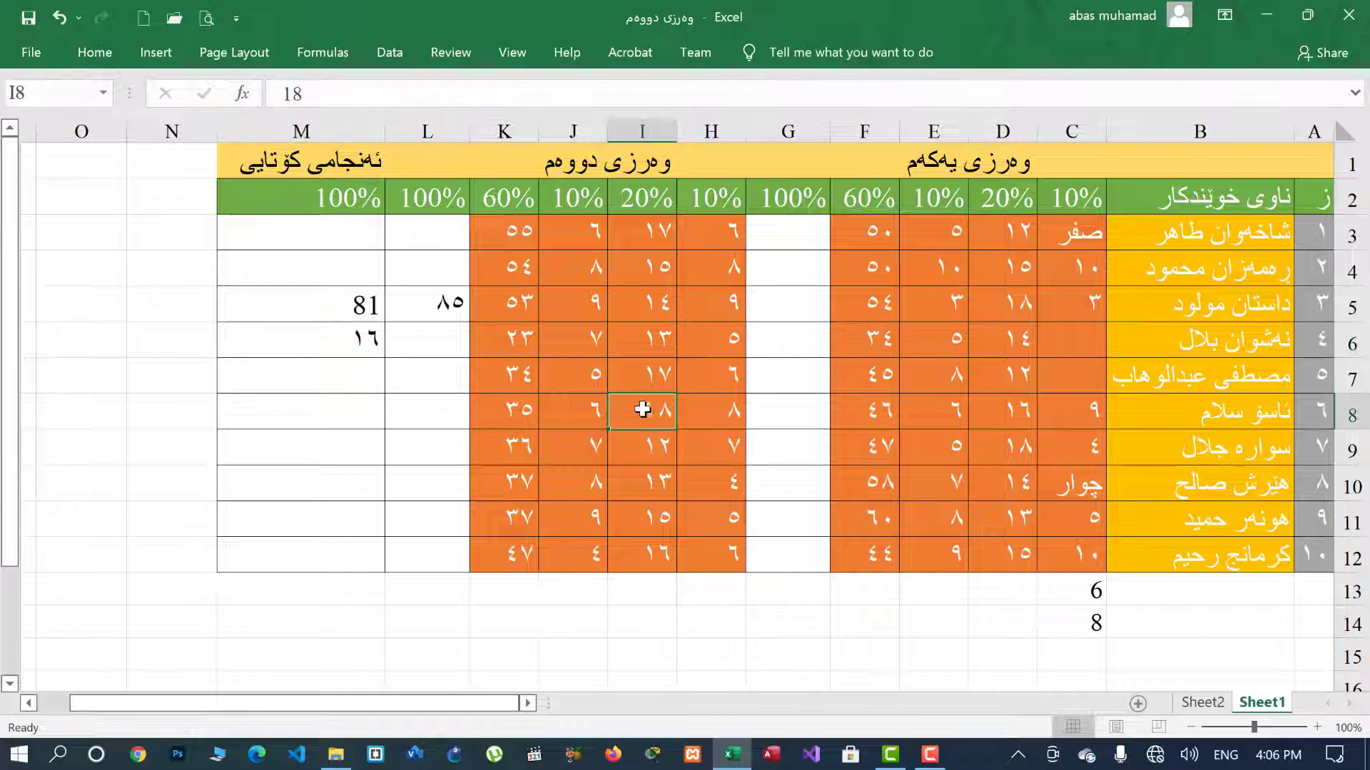
{"action": "left_click", "coordinate": [581, 407]}
{"action": "left_click", "coordinate": [333, 407]}
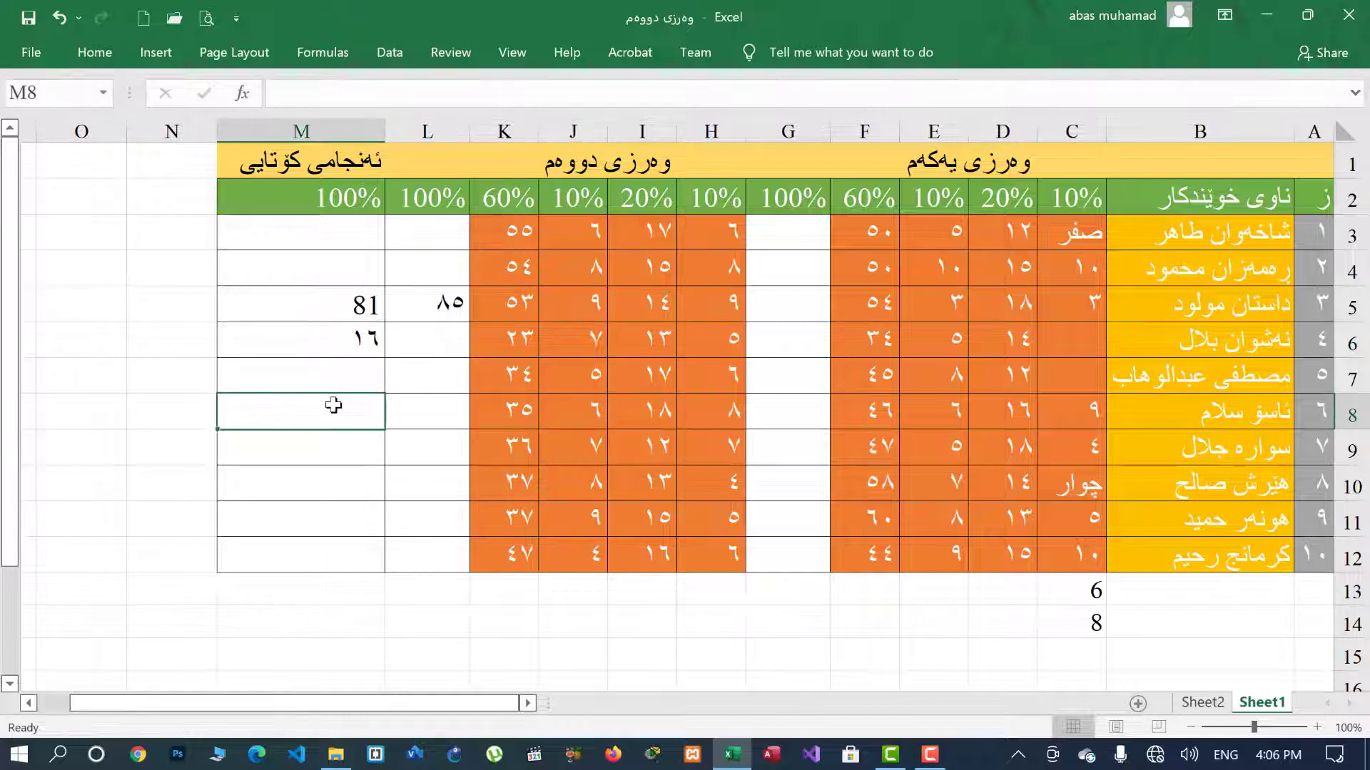
{"action": "type", "text": "="}
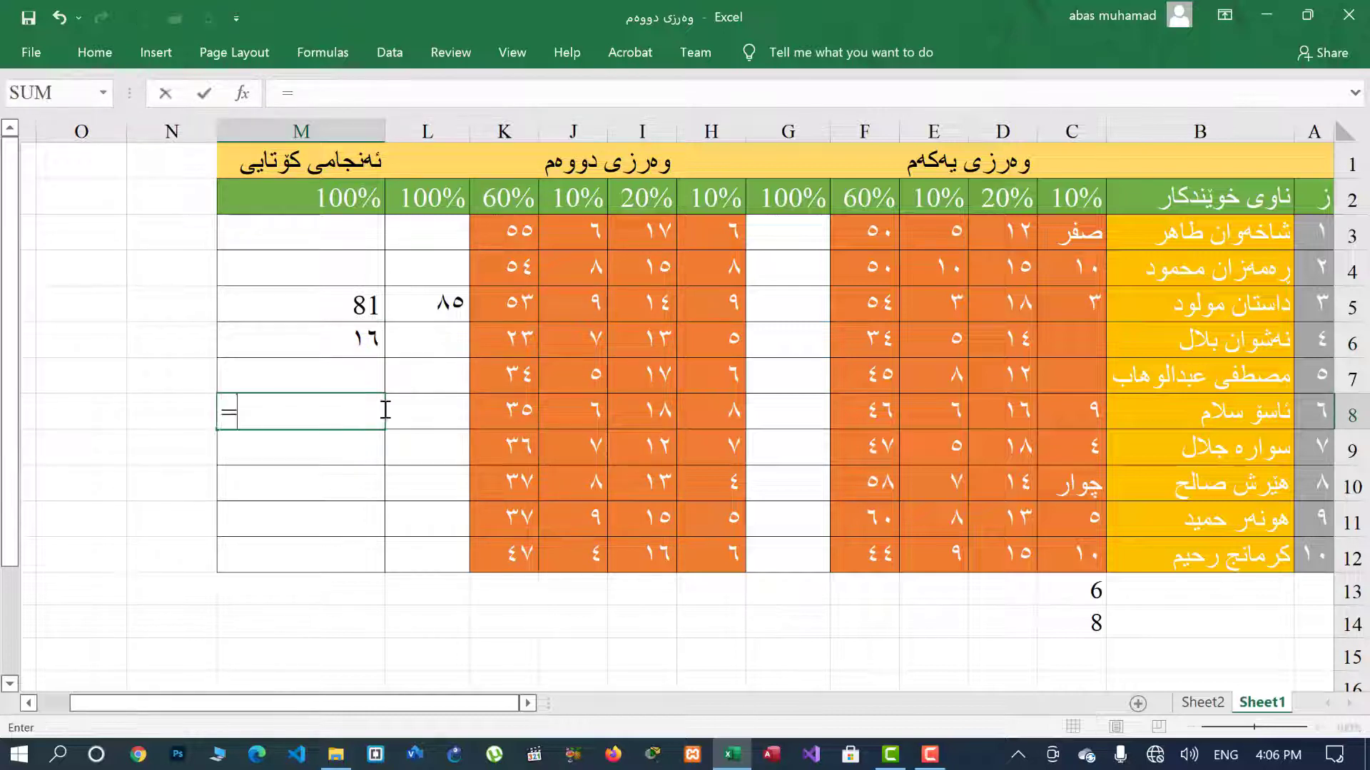
{"action": "left_click", "coordinate": [658, 409]}
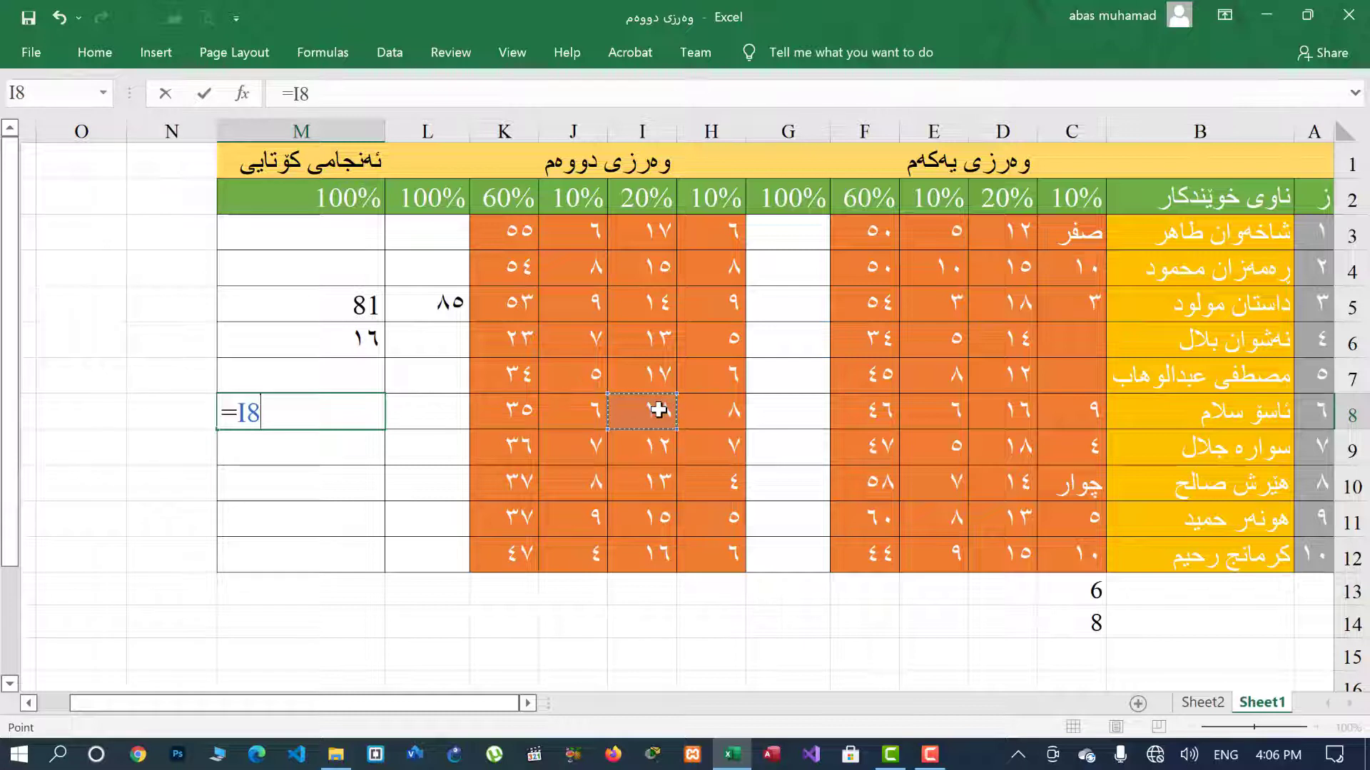
{"action": "type", "text": "/"}
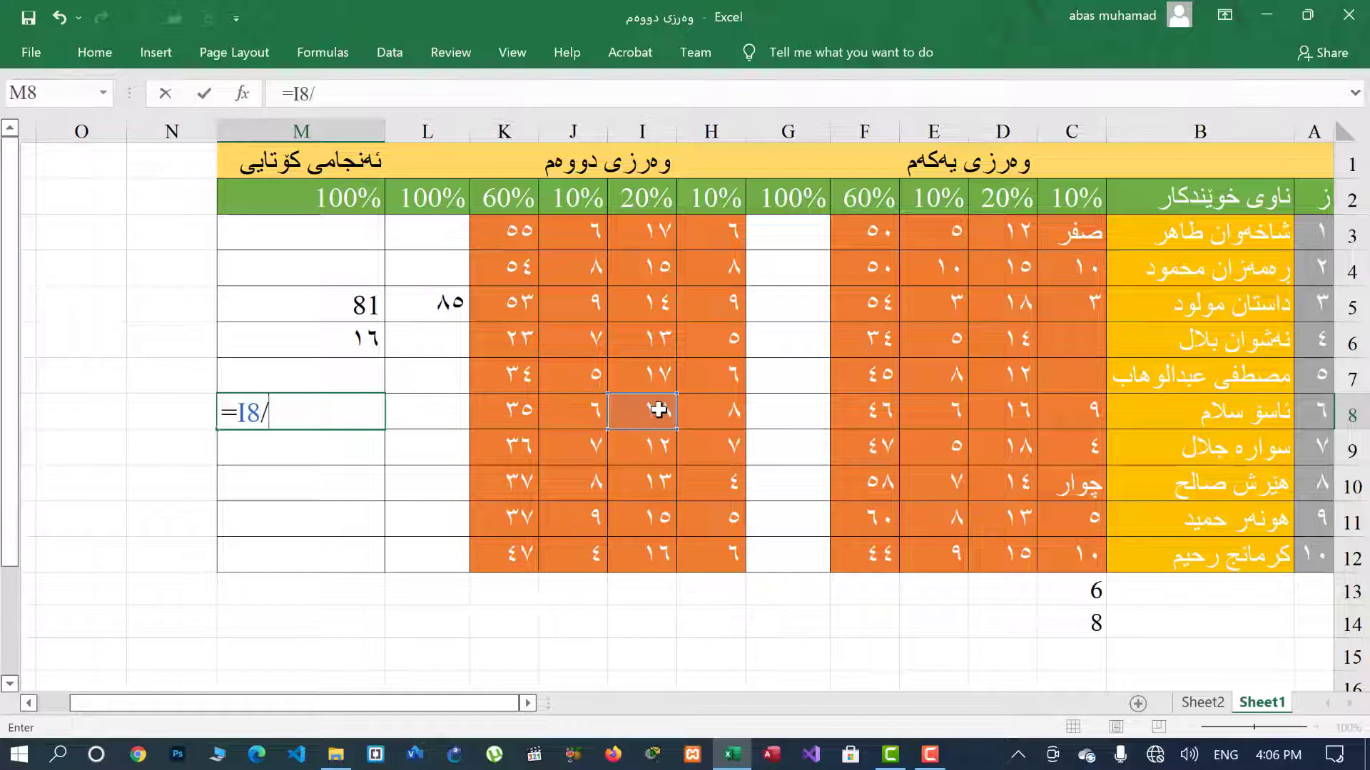
{"action": "left_click", "coordinate": [590, 410]}
{"action": "key", "text": "Return"}
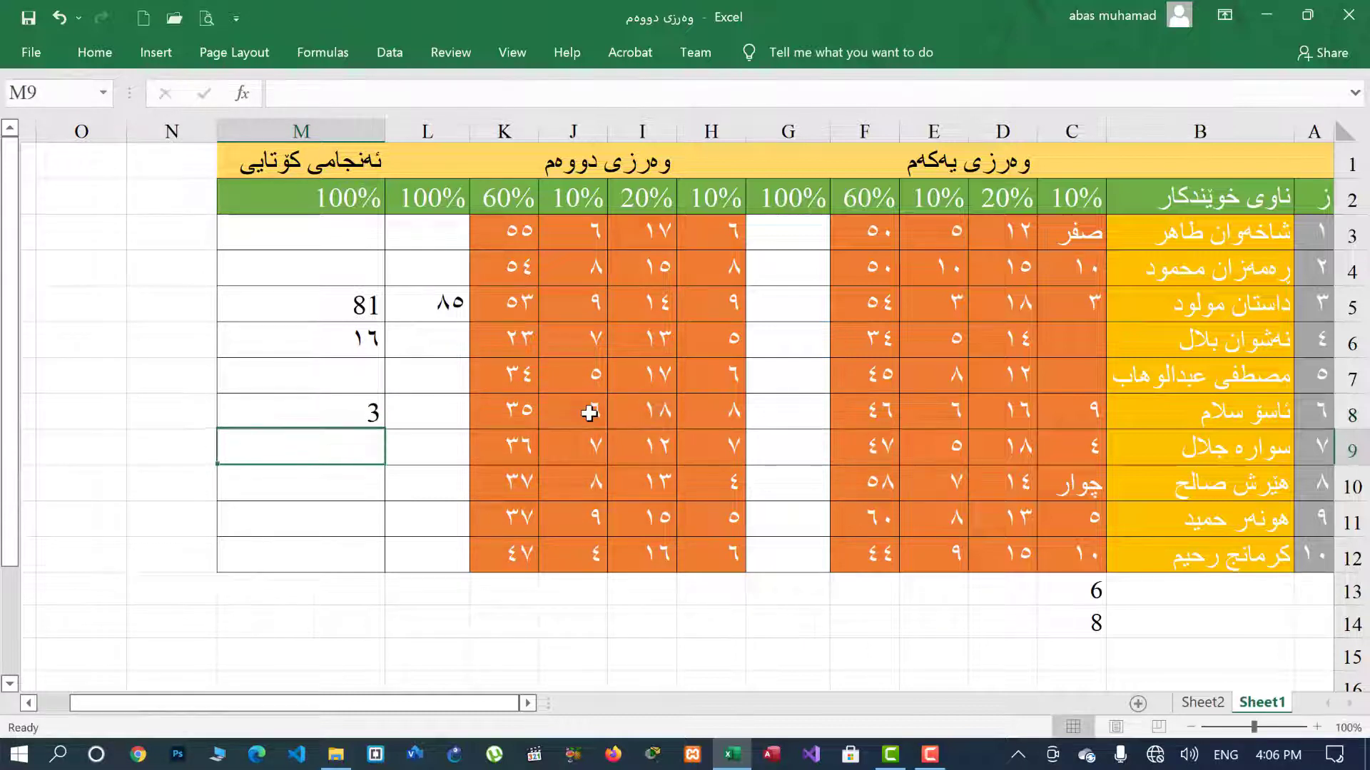
{"action": "left_click", "coordinate": [327, 412]}
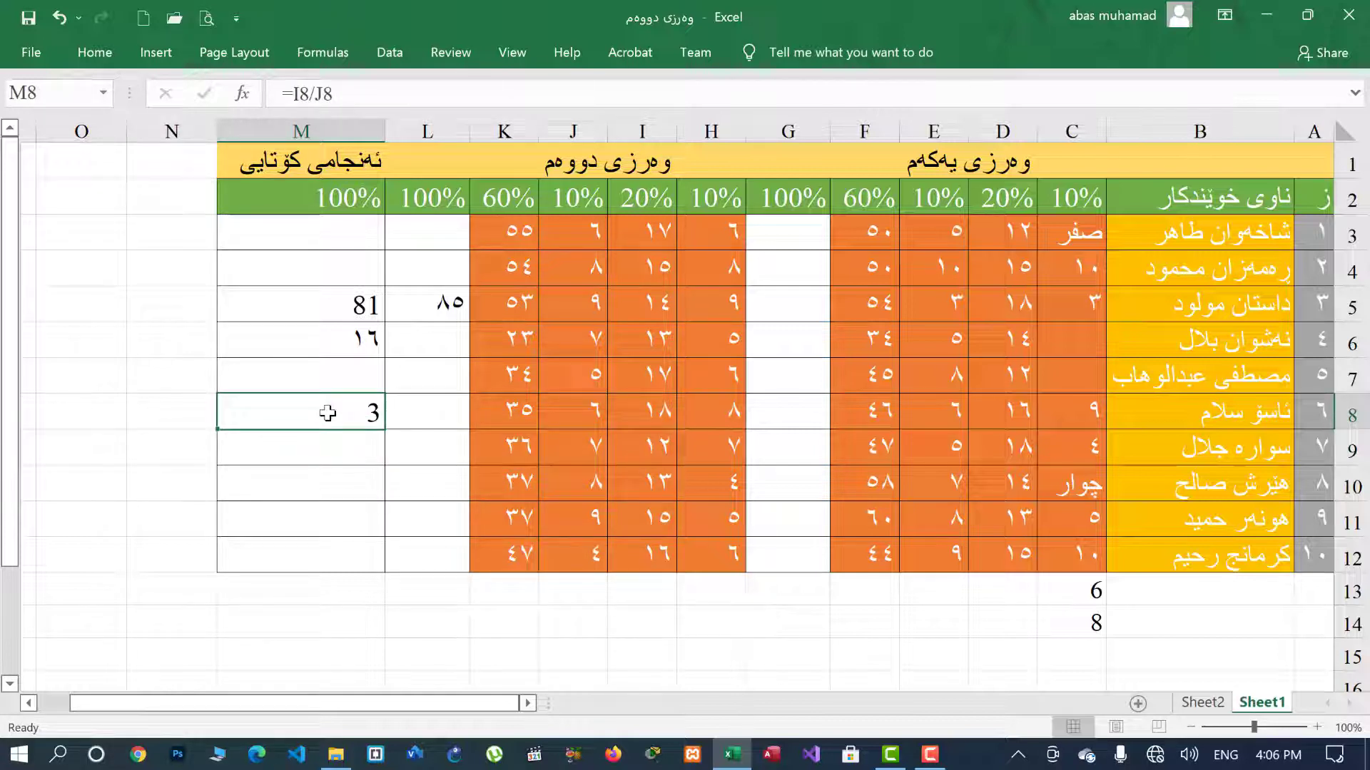